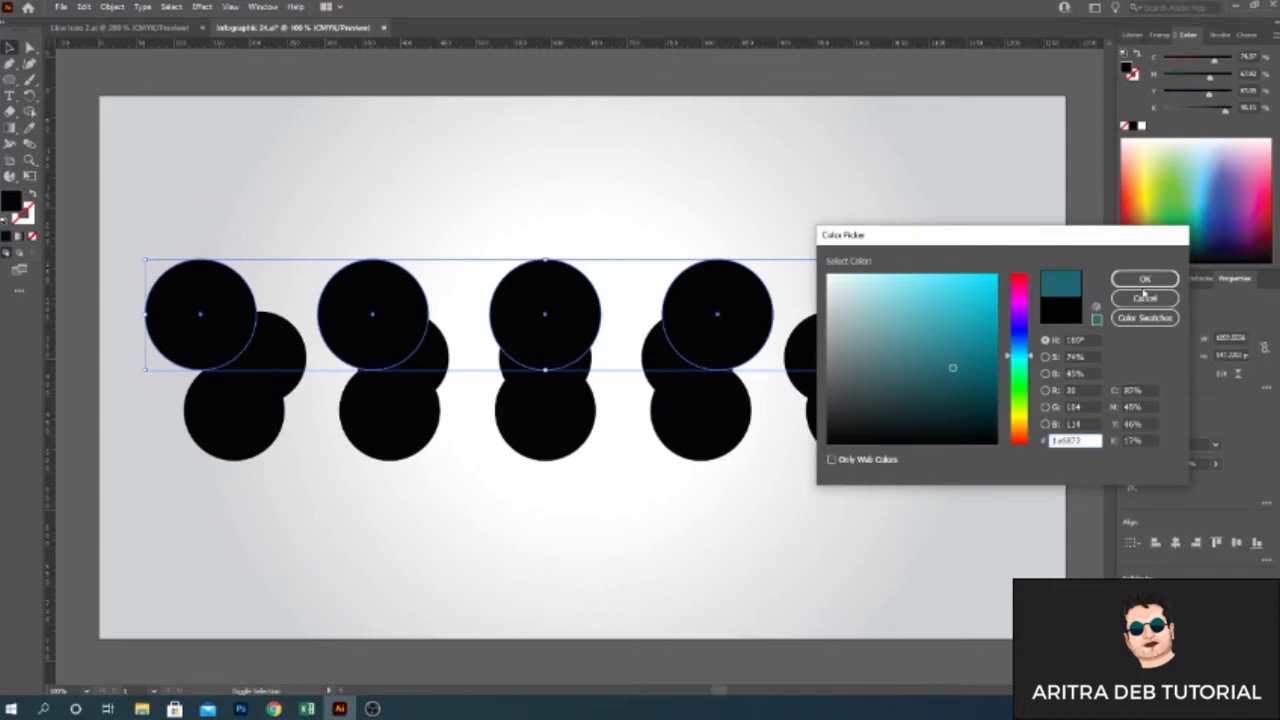
# Fill the middle row of five circles blue and send that row behind all the other circles.
pyautogui.click(809, 369)
pyautogui.keyDown('shift'); pyautogui.click(664, 366); pyautogui.keyUp('shift')
pyautogui.keyDown('shift'); pyautogui.click(583, 367); pyautogui.keyUp('shift')
pyautogui.keyDown('shift'); pyautogui.click(434, 362); pyautogui.keyUp('shift')
pyautogui.hotkey('ctrl', 'shift', ']')
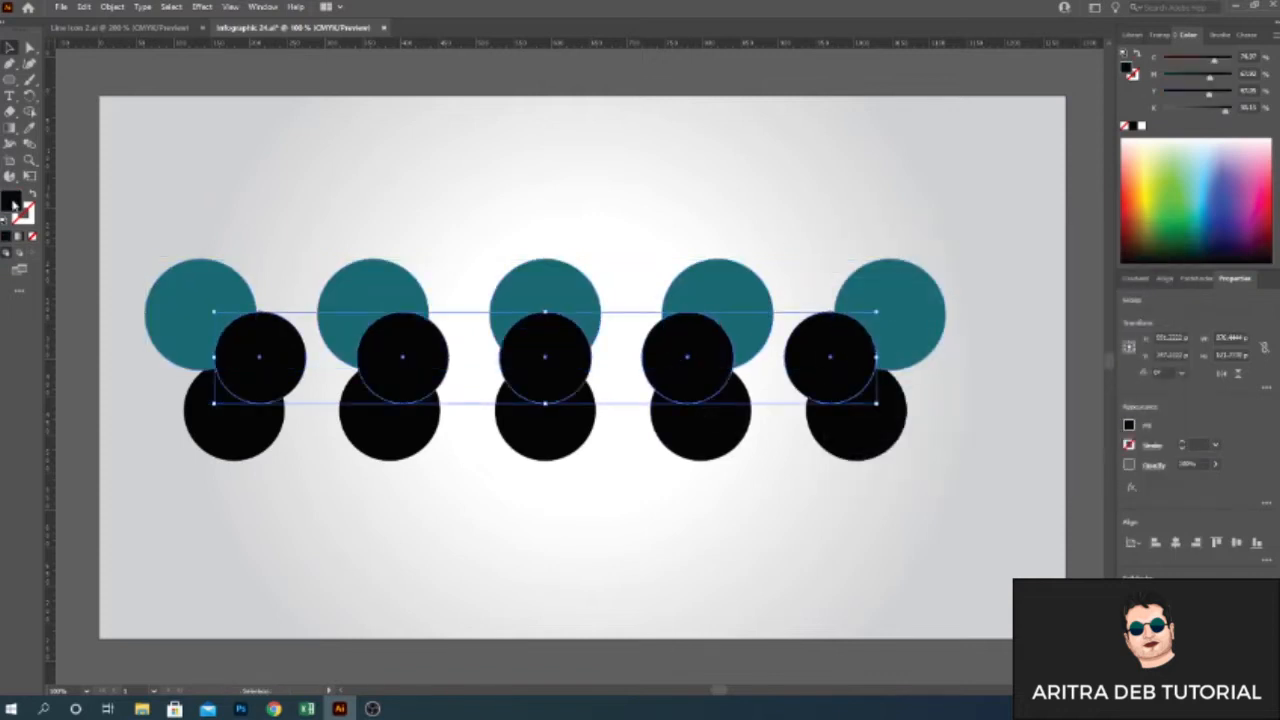
pyautogui.doubleClick(13, 205)
pyautogui.click(974, 326)
pyautogui.click(1019, 338)
pyautogui.click(1146, 280)
pyautogui.hotkey('ctrl', 'shift', '[')
# Ungroup the black middle row so that its circles can be selected individually.
pyautogui.click(786, 438)
pyautogui.click(559, 379)
pyautogui.click(113, 7)
pyautogui.click(144, 87)
pyautogui.click(580, 559)
# Select the fifth teal circle with the black circle behind it and set the blend spacing to Specified Distance, 1 px.
pyautogui.click(896, 328)
pyautogui.keyDown('shift'); pyautogui.click(808, 367); pyautogui.keyUp('shift')
pyautogui.click(113, 7)
pyautogui.moveTo(185, 384)
pyautogui.click(336, 421)
pyautogui.click(894, 237)
pyautogui.click(878, 263)
pyautogui.click(883, 235)
pyautogui.click(879, 278)
pyautogui.click(935, 234)
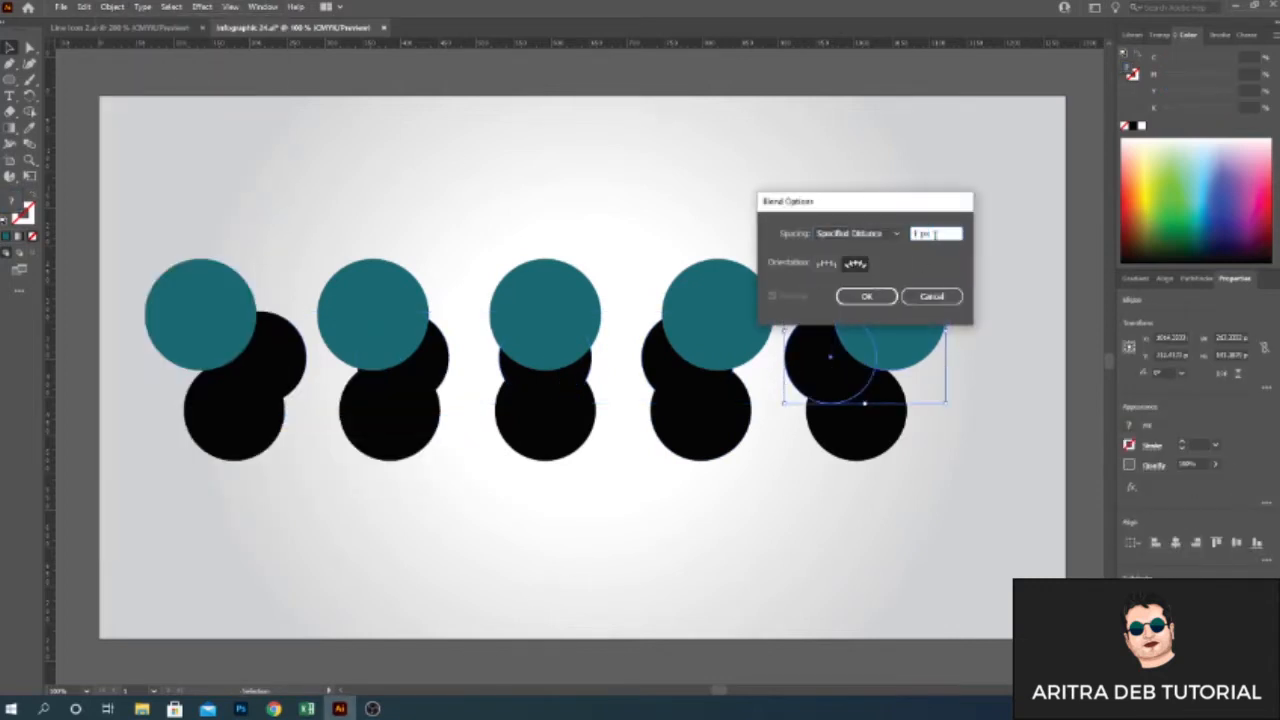
pyautogui.click(868, 297)
# Blend the fifth teal circle with the selected black circle to form a shaded cylinder.
pyautogui.click(113, 7)
pyautogui.moveTo(185, 386)
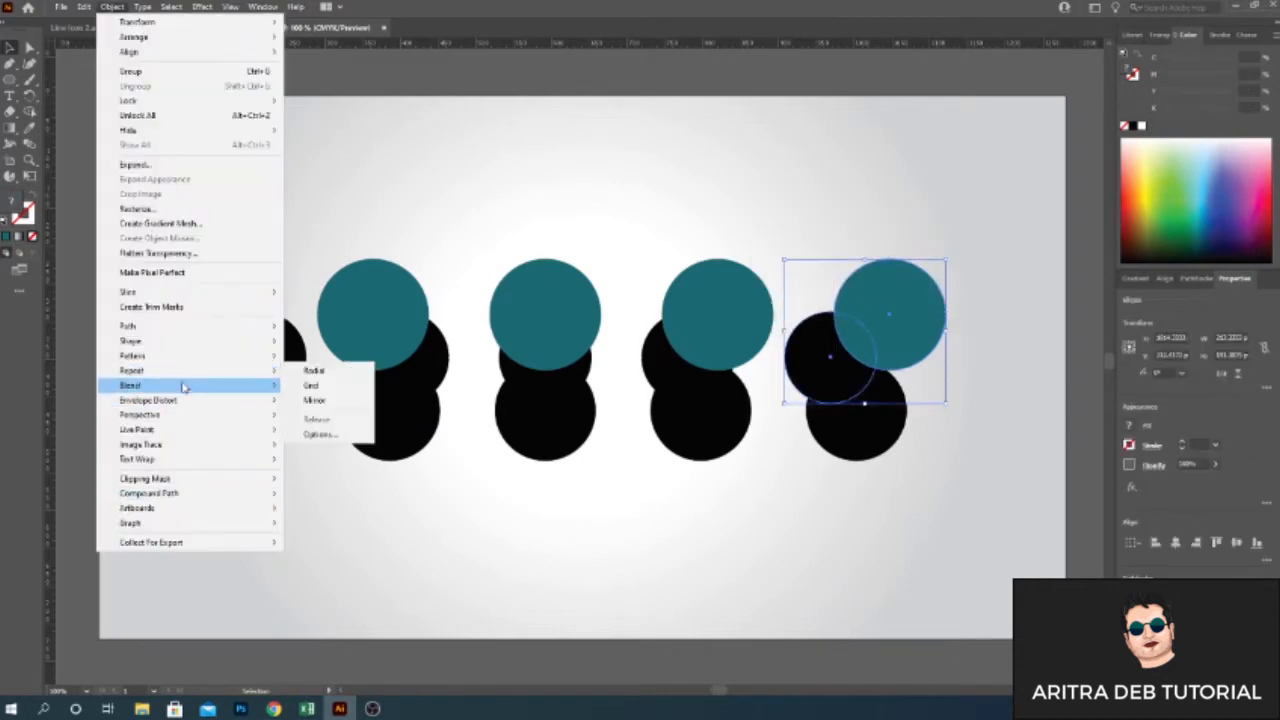
pyautogui.click(310, 385)
pyautogui.click(757, 449)
# Blend the fourth and third teal circles with the black middle-row circles behind them.
pyautogui.click(700, 320)
pyautogui.keyDown('shift'); pyautogui.click(663, 366); pyautogui.keyUp('shift')
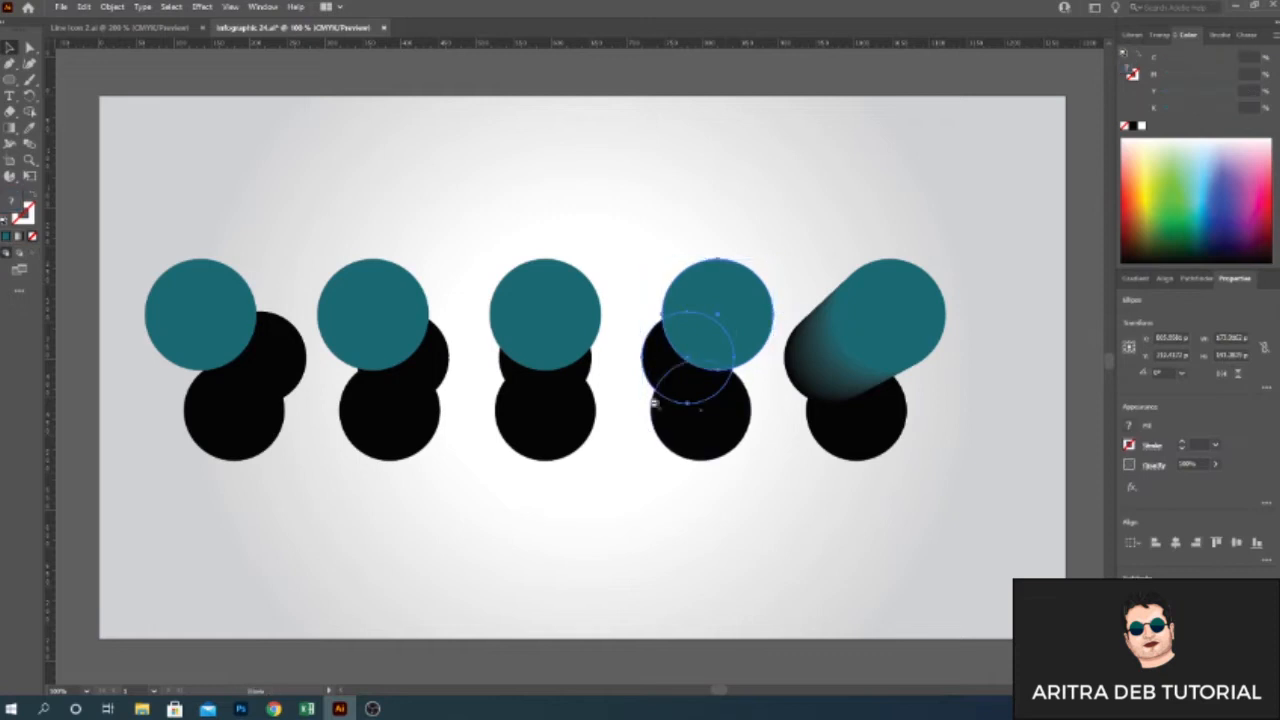
pyautogui.hotkey('ctrl', 'alt', 'b')
pyautogui.click(560, 332)
pyautogui.keyDown('shift'); pyautogui.click(579, 381); pyautogui.keyUp('shift')
pyautogui.hotkey('ctrl', 'alt', 'b')
# Blend the second and first teal circles with the black middle-row circles behind them.
pyautogui.click(392, 332)
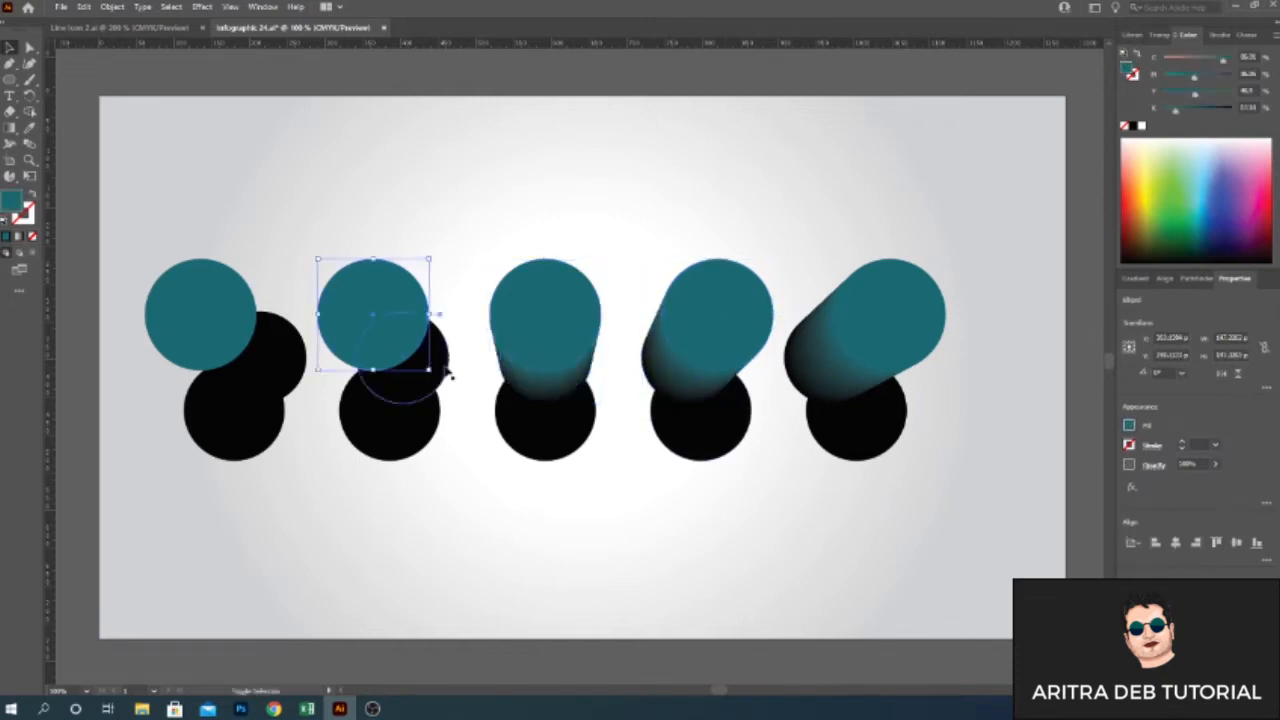
pyautogui.keyDown('shift'); pyautogui.click(445, 370); pyautogui.keyUp('shift')
pyautogui.hotkey('ctrl', 'alt', 'b')
pyautogui.click(240, 340)
pyautogui.keyDown('shift'); pyautogui.click(295, 370); pyautogui.keyUp('shift')
pyautogui.hotkey('ctrl', 'alt', 'b')
pyautogui.click(433, 527)
# Move all five teal blends straight up together to uncover the blue circles behind them.
pyautogui.click(298, 377)
pyautogui.keyDown('shift'); pyautogui.click(400, 360); pyautogui.keyUp('shift')
pyautogui.keyDown('shift'); pyautogui.click(569, 346); pyautogui.keyUp('shift')
pyautogui.keyDown('shift'); pyautogui.click(700, 370); pyautogui.keyUp('shift')
pyautogui.keyDown('shift'); pyautogui.click(850, 370); pyautogui.keyUp('shift')
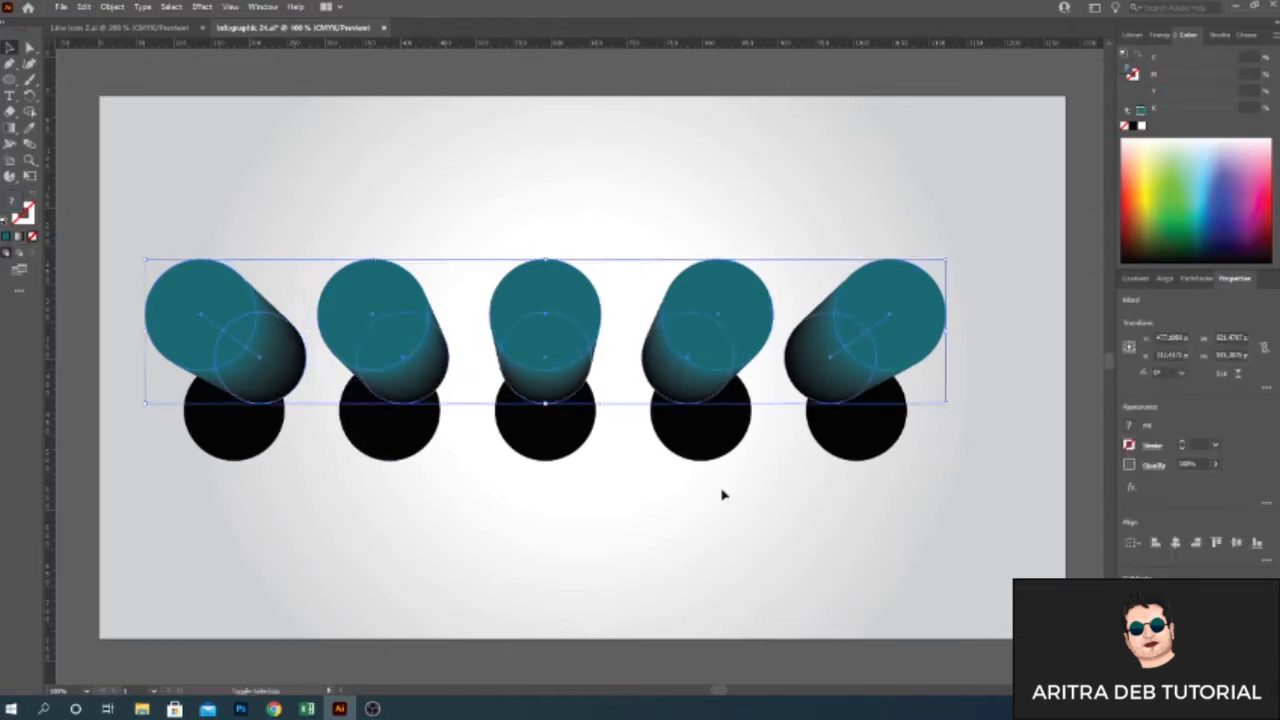
pyautogui.hotkey('shift', 'Up')
pyautogui.hotkey('shift', 'Up')
pyautogui.hotkey('shift', 'Up')
pyautogui.hotkey('shift', 'Up')
pyautogui.hotkey('shift', 'Up')
# Ungroup the row of blue circles.
pyautogui.click(297, 379)
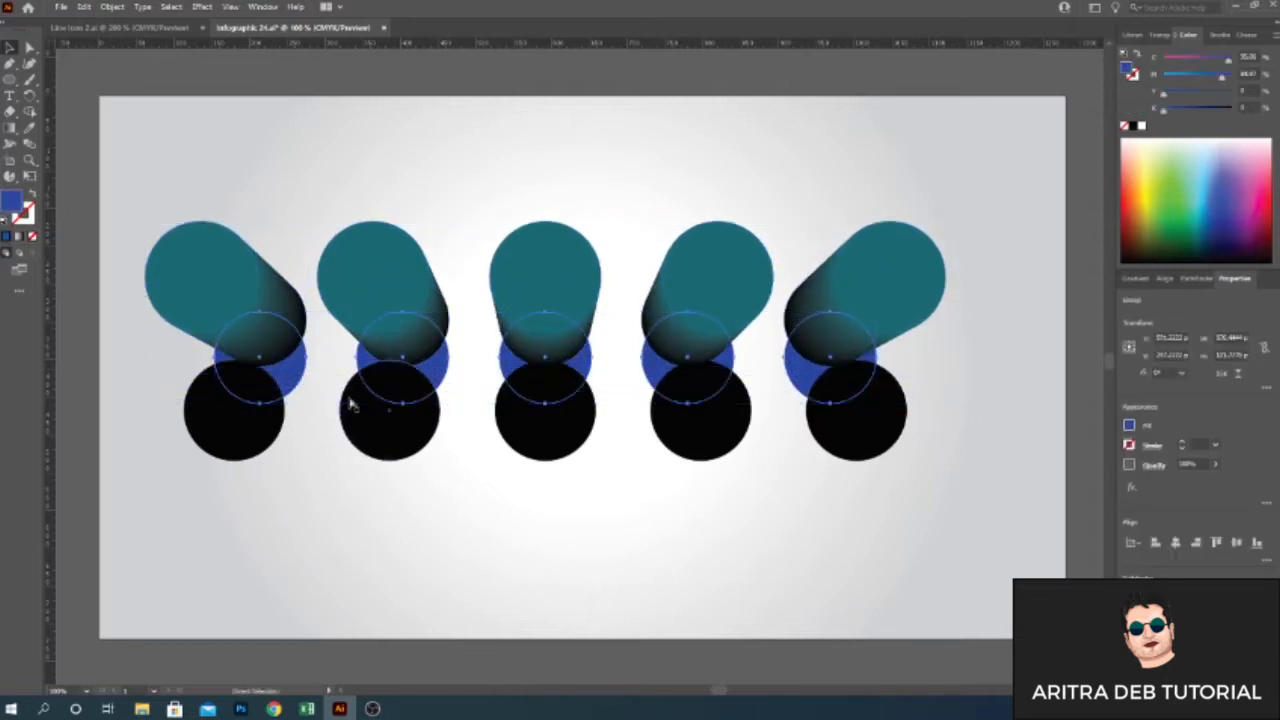
pyautogui.click(112, 6)
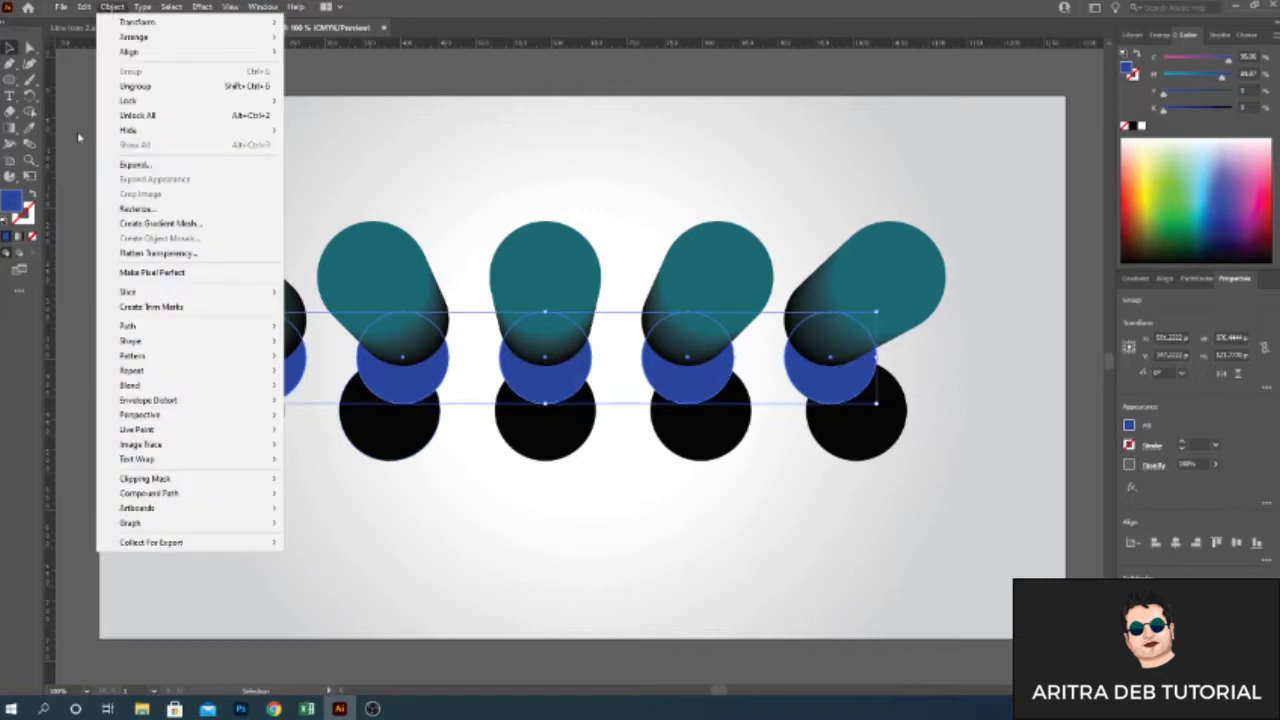
pyautogui.click(157, 87)
pyautogui.click(414, 477)
# Fill the blue circles with black.
pyautogui.click(271, 378)
pyautogui.keyDown('shift'); pyautogui.click(405, 387); pyautogui.keyUp('shift')
pyautogui.keyDown('shift'); pyautogui.click(550, 388); pyautogui.keyUp('shift')
pyautogui.doubleClick(8, 205)
pyautogui.click(1149, 277)
# Blend the first bottom-row black circle with the black circle above it, keeping the current blend spacing.
pyautogui.click(243, 447)
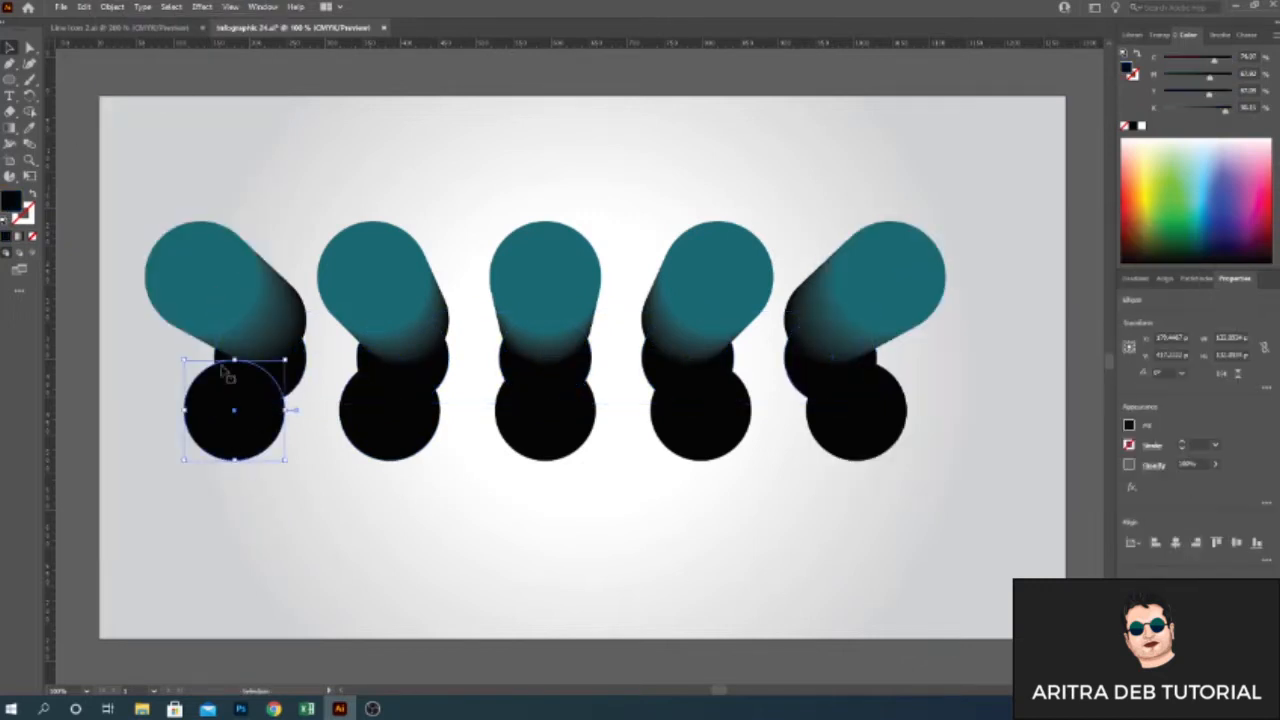
pyautogui.click(112, 6)
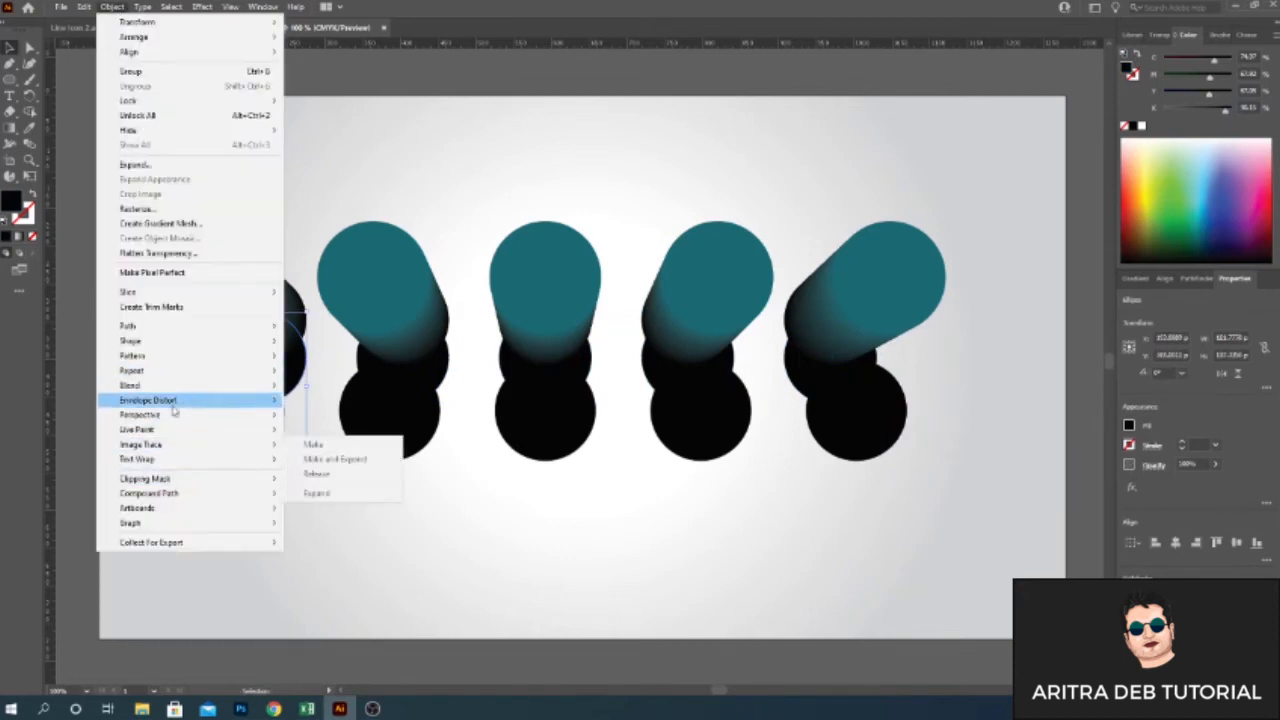
pyautogui.moveTo(160, 385)
pyautogui.click(360, 423)
pyautogui.click(866, 297)
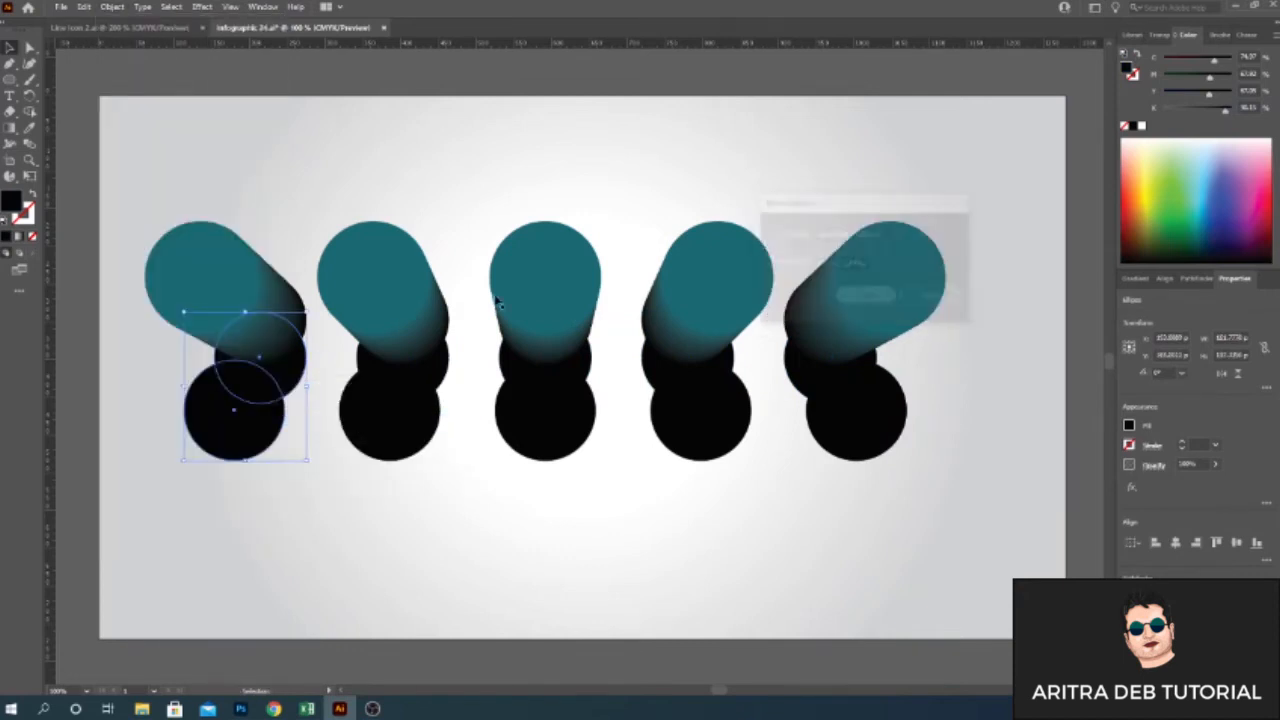
pyautogui.click(112, 7)
pyautogui.click(335, 386)
# Inside the first black blend, set the lower circle's opacity to 0% and the upper circle's opacity to 30%.
pyautogui.doubleClick(235, 405)
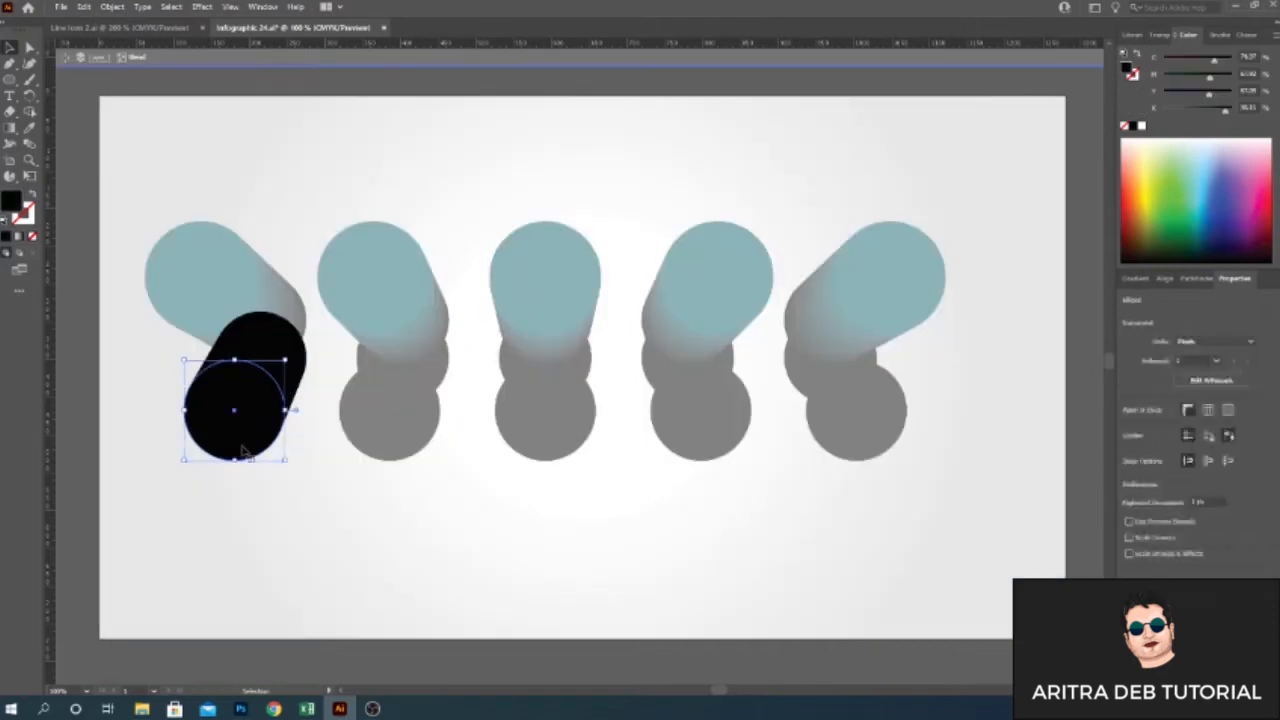
pyautogui.moveTo(1217, 482); pyautogui.dragTo(1164, 482)
pyautogui.click(260, 350)
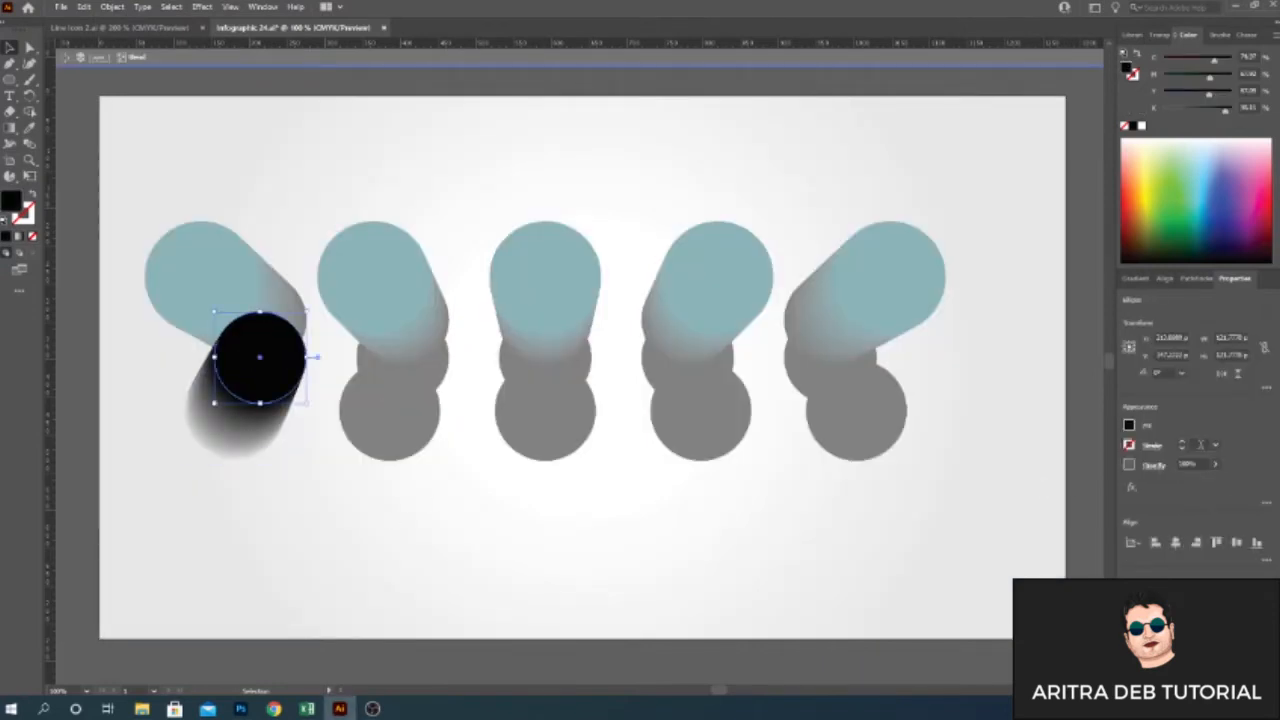
pyautogui.write('30')
pyautogui.press('Return')
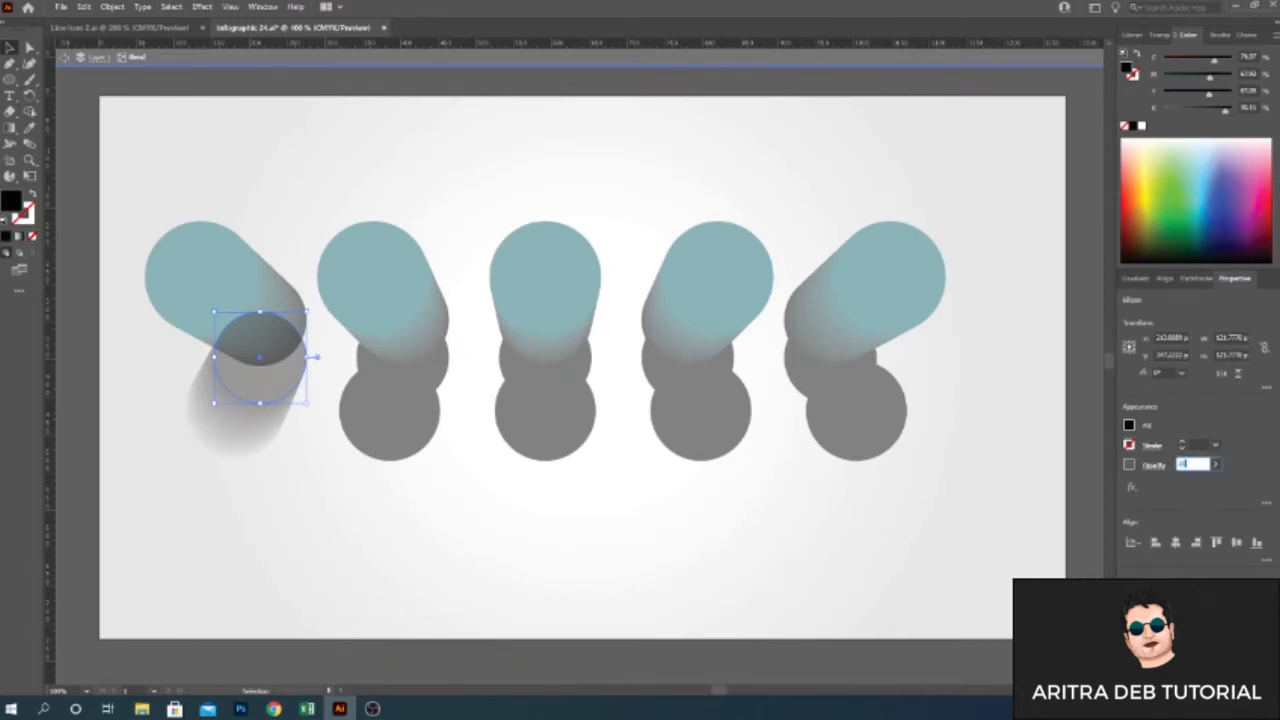
# Sample the first shadow's opacities onto the second pair of black circles and blend the pair.
pyautogui.doubleClick(402, 350)
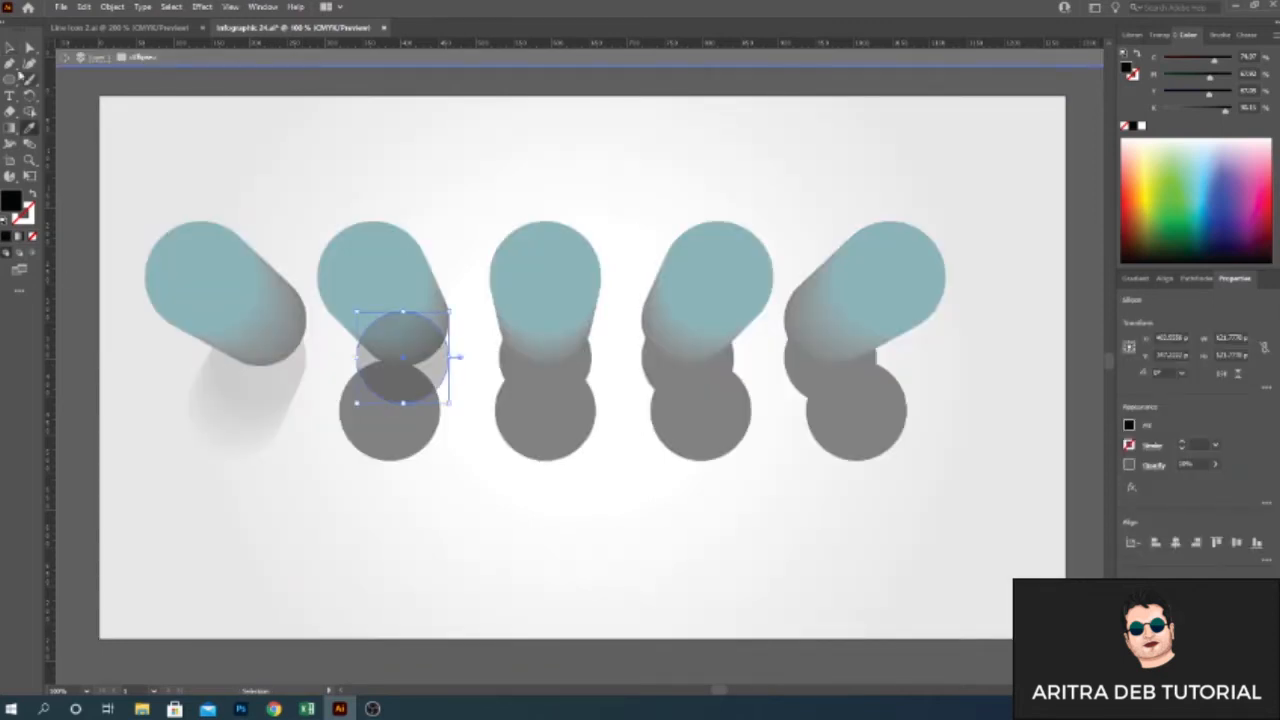
pyautogui.click(380, 456)
pyautogui.click(228, 447)
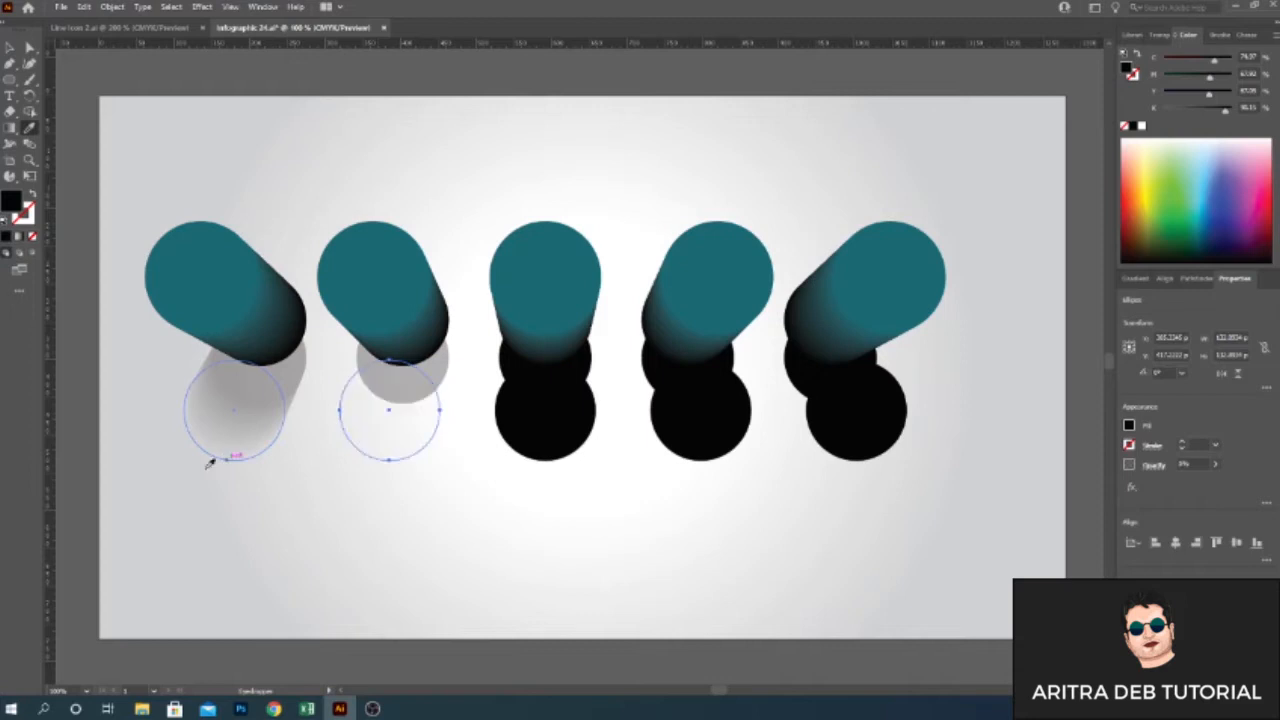
pyautogui.click(112, 7)
pyautogui.moveTo(163, 384)
pyautogui.click(343, 388)
pyautogui.click(506, 472)
# Set the third black pair's lower circle to 0% opacity and its upper circle to 20%.
pyautogui.doubleClick(572, 450)
pyautogui.moveTo(1214, 483); pyautogui.dragTo(1116, 469)
pyautogui.doubleClick(725, 569)
pyautogui.doubleClick(573, 381)
pyautogui.write('20')
pyautogui.press('Return')
pyautogui.hotkey('ctrl', 'z')
pyautogui.write('20')
pyautogui.press('Return')
pyautogui.doubleClick(706, 571)
# Blend the third pair of transparent black circles into a soft shadow.
pyautogui.click(549, 395)
pyautogui.keyDown('shift'); pyautogui.click(542, 442); pyautogui.keyUp('shift')
pyautogui.click(686, 368)
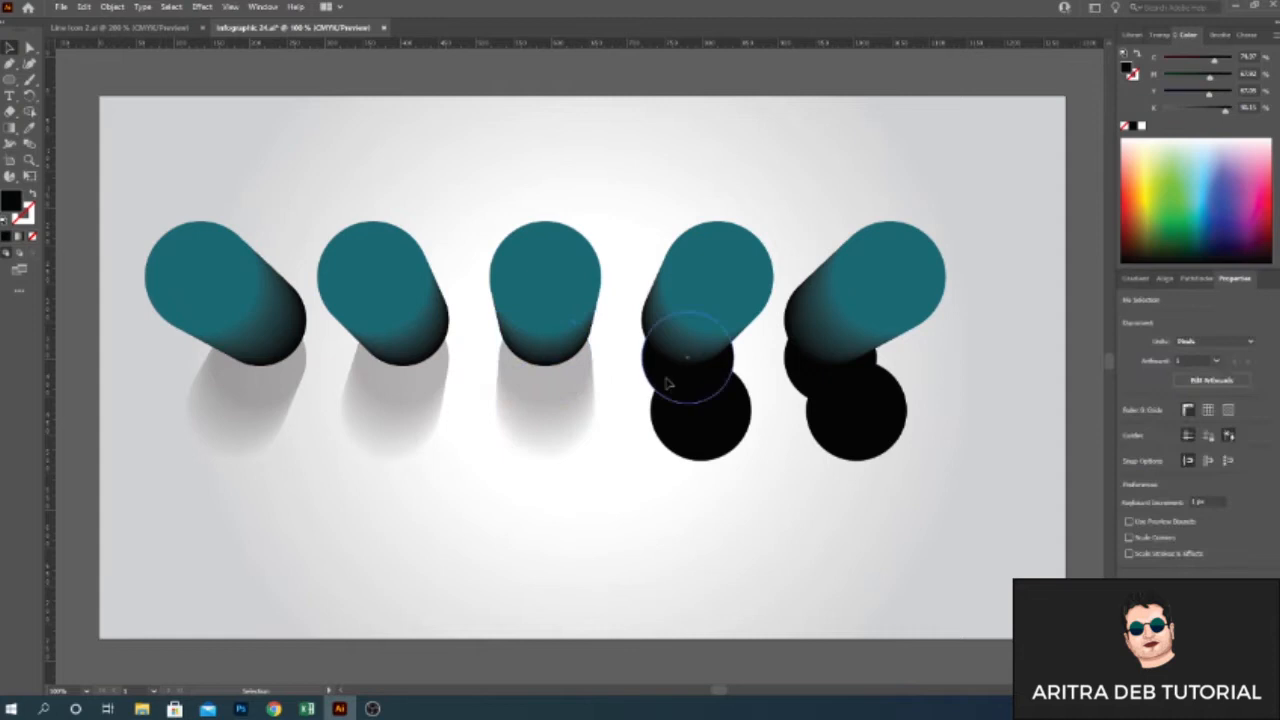
# Set the fourth black pair's upper circle to 20% opacity and make its lower circle fully transparent.
pyautogui.doubleClick(670, 385)
pyautogui.press('Delete')
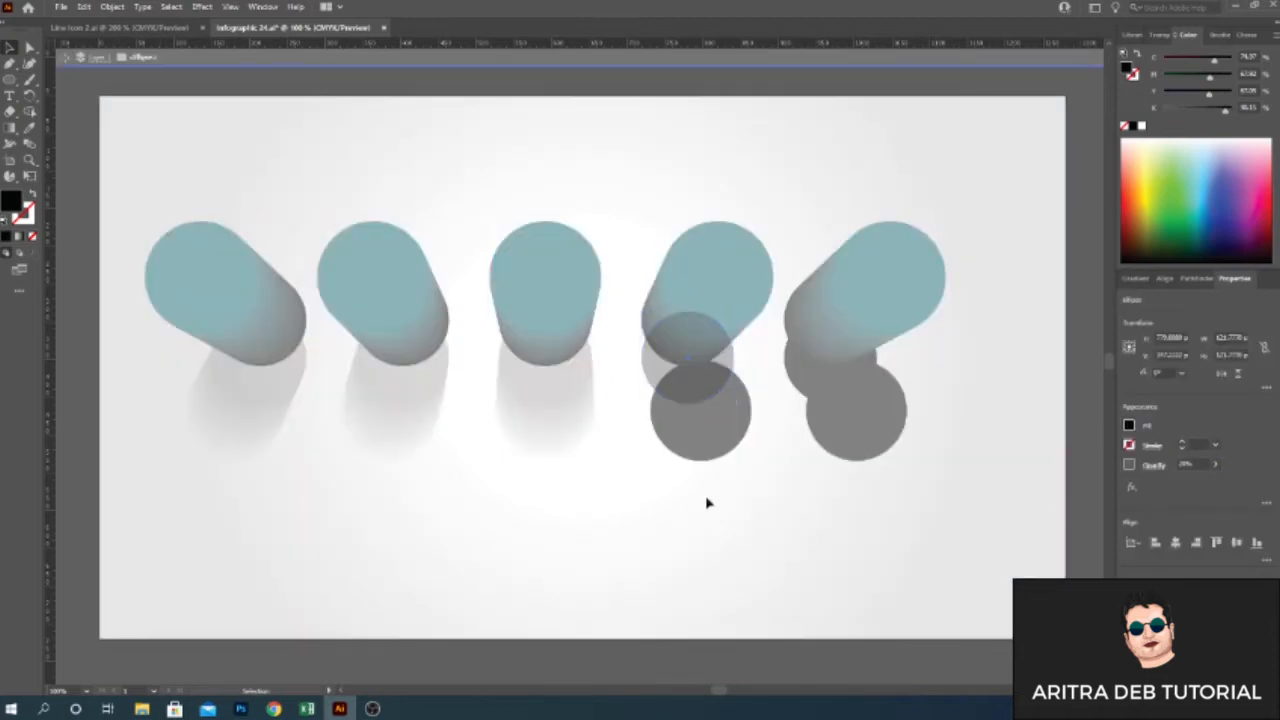
pyautogui.doubleClick(615, 479)
pyautogui.press('Return')
pyautogui.click(712, 502)
# Blend the fourth pair of transparent black circles into a soft shadow.
pyautogui.click(703, 434)
pyautogui.keyDown('shift'); pyautogui.click(672, 385); pyautogui.keyUp('shift')
pyautogui.hotkey('ctrl', 'alt', 'b')
pyautogui.click(737, 523)
# Make the fifth black pair's lower circle fully transparent and reduce its upper circle's opacity to match the other shadows.
pyautogui.click(880, 450)
pyautogui.doubleClick(880, 450)
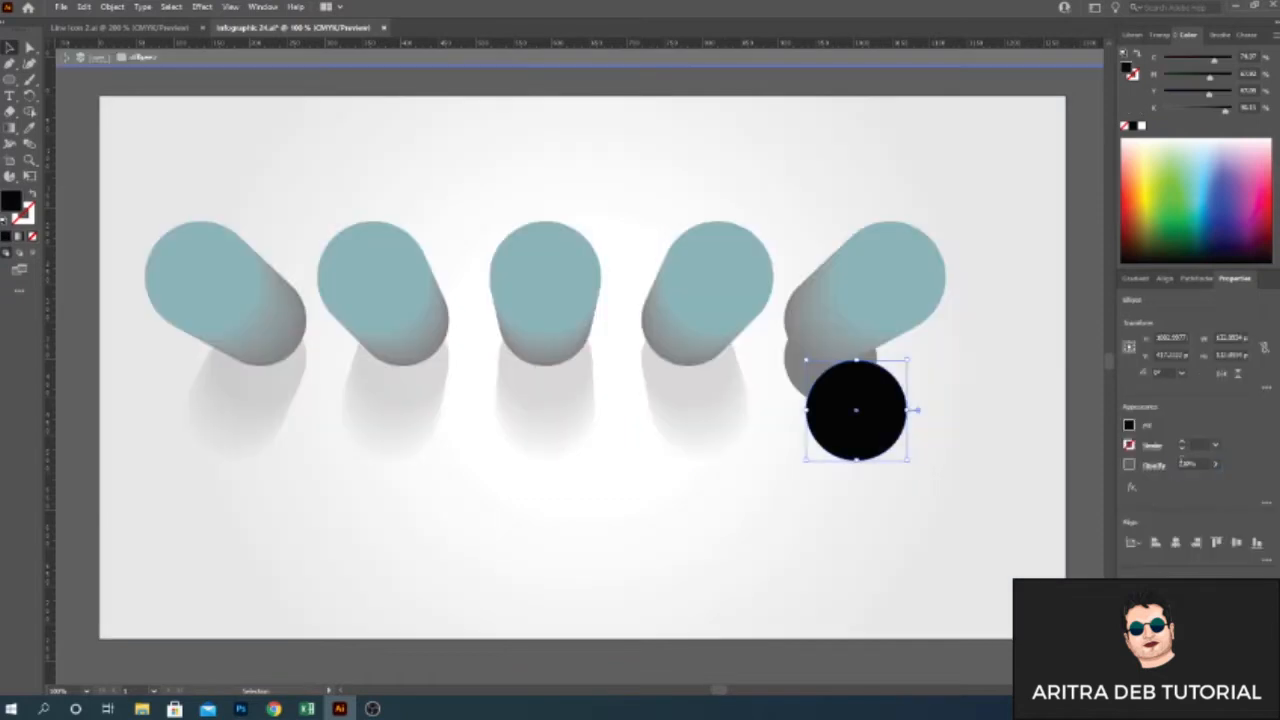
pyautogui.press('Return')
pyautogui.doubleClick(766, 429)
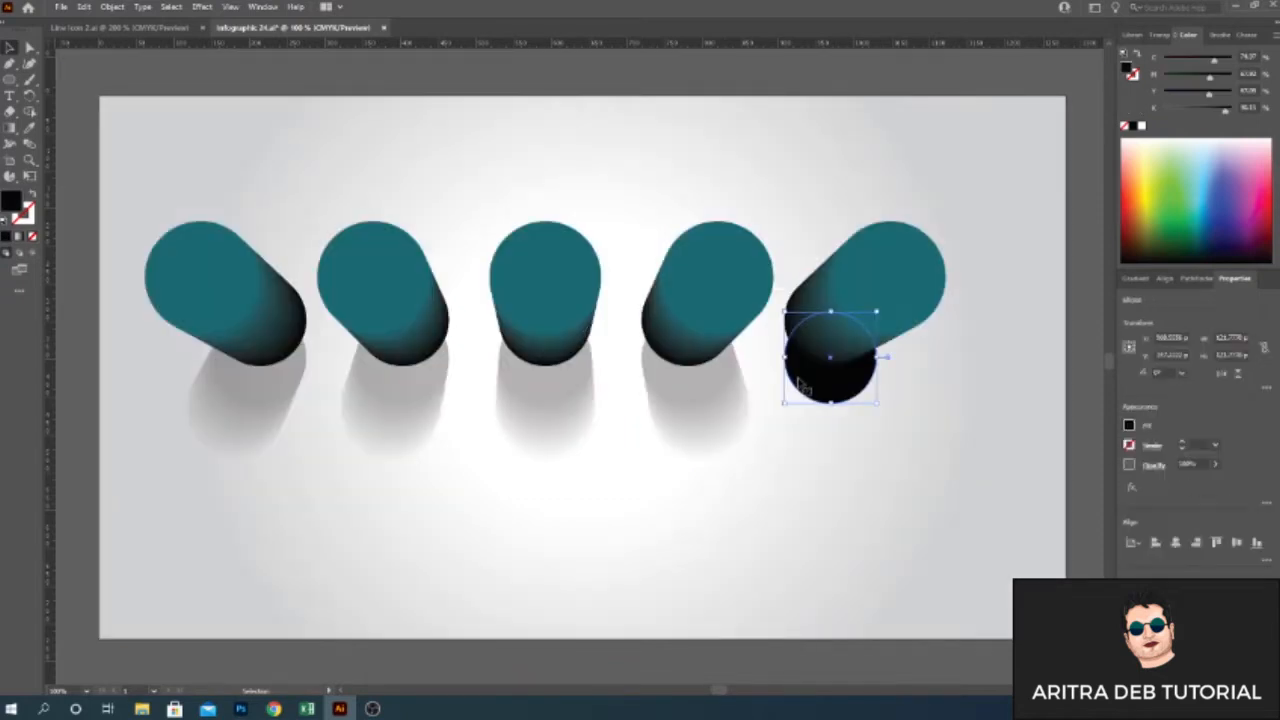
pyautogui.write('0')
pyautogui.press('Return')
pyautogui.click(850, 500)
# Blend the fifth pair of transparent black circles into a soft shadow.
pyautogui.click(835, 397)
pyautogui.keyDown('shift'); pyautogui.click(815, 380); pyautogui.keyUp('shift')
pyautogui.click(112, 7)
pyautogui.moveTo(137, 388)
pyautogui.click(310, 386)
pyautogui.click(716, 562)
# Move all five teal blends straight back down onto their shadows.
pyautogui.click(697, 341)
pyautogui.keyDown('shift'); pyautogui.click(827, 325); pyautogui.keyUp('shift')
pyautogui.keyDown('shift'); pyautogui.click(562, 303); pyautogui.keyUp('shift')
pyautogui.keyDown('shift'); pyautogui.click(405, 320); pyautogui.keyUp('shift')
pyautogui.keyDown('shift'); pyautogui.click(262, 325); pyautogui.keyUp('shift')
pyautogui.hotkey('shift', 'Down')
pyautogui.hotkey('shift', 'Down')
pyautogui.hotkey('shift', 'Down')
pyautogui.hotkey('shift', 'Down')
pyautogui.click(680, 491)
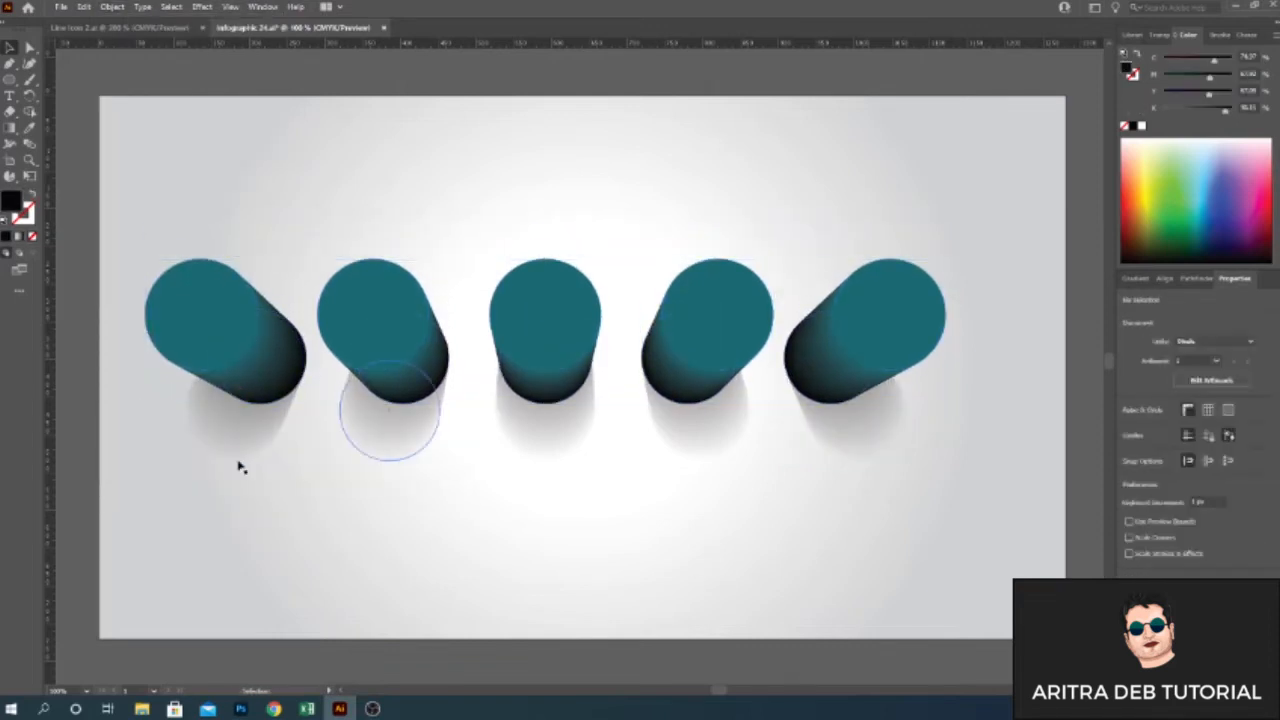
# Lock all five shadow blends.
pyautogui.click(853, 432)
pyautogui.keyDown('shift'); pyautogui.click(700, 435); pyautogui.keyUp('shift')
pyautogui.keyDown('shift'); pyautogui.click(550, 436); pyautogui.keyUp('shift')
pyautogui.keyDown('shift'); pyautogui.click(400, 438); pyautogui.keyUp('shift')
pyautogui.keyDown('shift'); pyautogui.click(251, 440); pyautogui.keyUp('shift')
pyautogui.click(112, 7)
pyautogui.moveTo(135, 100)
pyautogui.click(312, 100)
# Expand all five teal cylinder blends into editable shapes.
pyautogui.click(530, 325)
pyautogui.keyDown('shift'); pyautogui.click(176, 317); pyautogui.keyUp('shift')
pyautogui.keyDown('shift'); pyautogui.click(375, 320); pyautogui.keyUp('shift')
pyautogui.keyDown('shift'); pyautogui.click(740, 320); pyautogui.keyUp('shift')
pyautogui.keyDown('shift'); pyautogui.click(868, 322); pyautogui.keyUp('shift')
pyautogui.click(112, 7)
pyautogui.click(134, 165)
pyautogui.click(605, 429)
# Isolate the fifth cylinder and merge its expanded shapes into one solid body, keeping a separate circle on top.
pyautogui.doubleClick(914, 306)
pyautogui.click(911, 271)
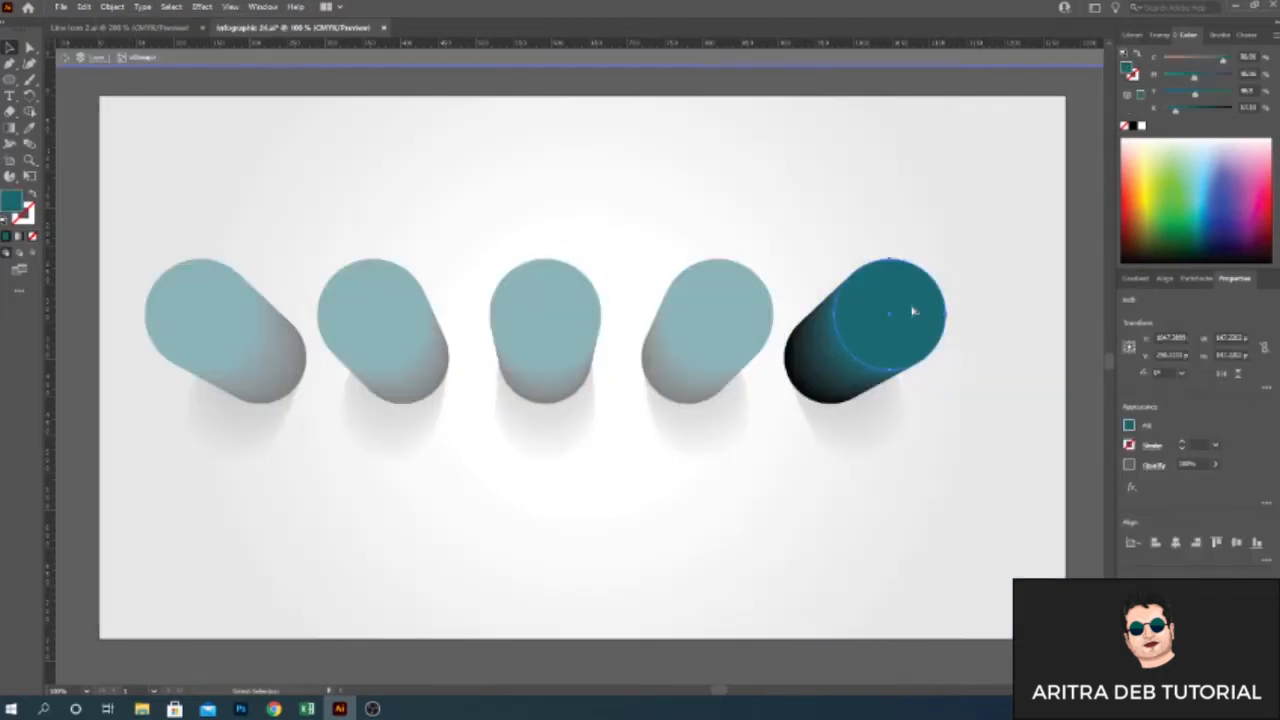
pyautogui.hotkey('ctrl', 'a')
pyautogui.press(',')
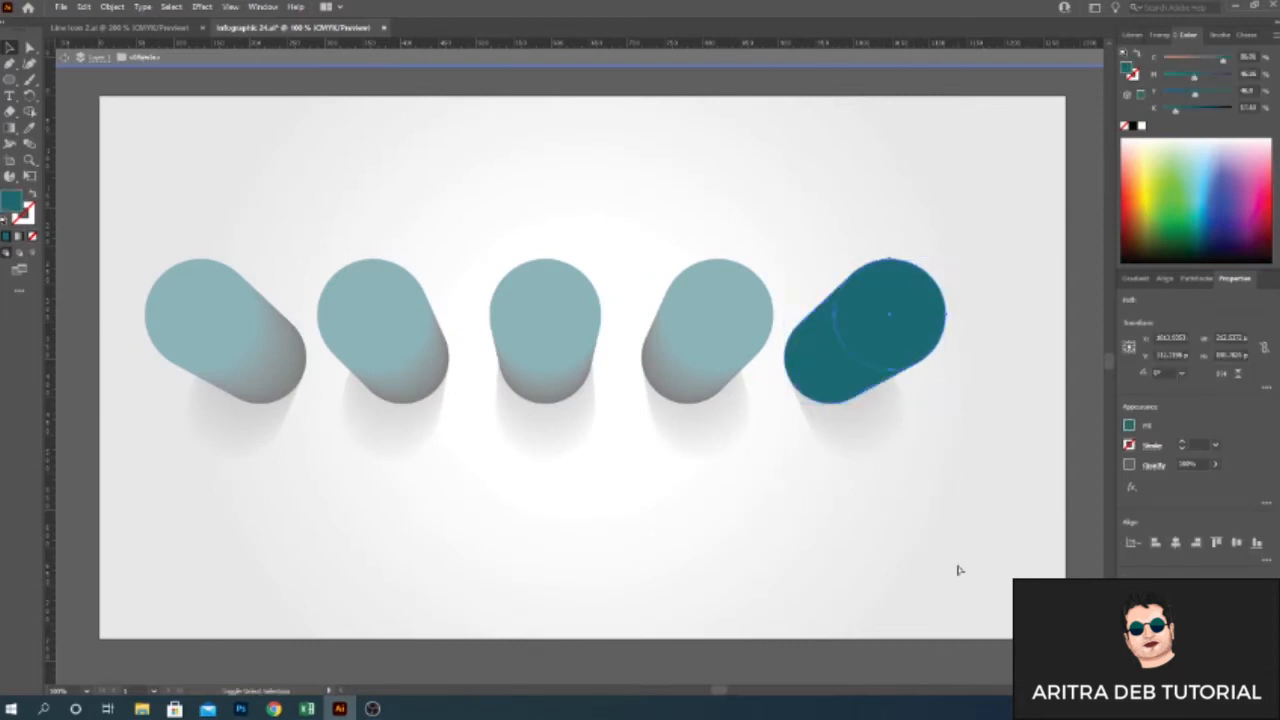
# Fill the fifth cylinder's merged body with dark magenta.
pyautogui.doubleClick(11, 205)
pyautogui.click(826, 440)
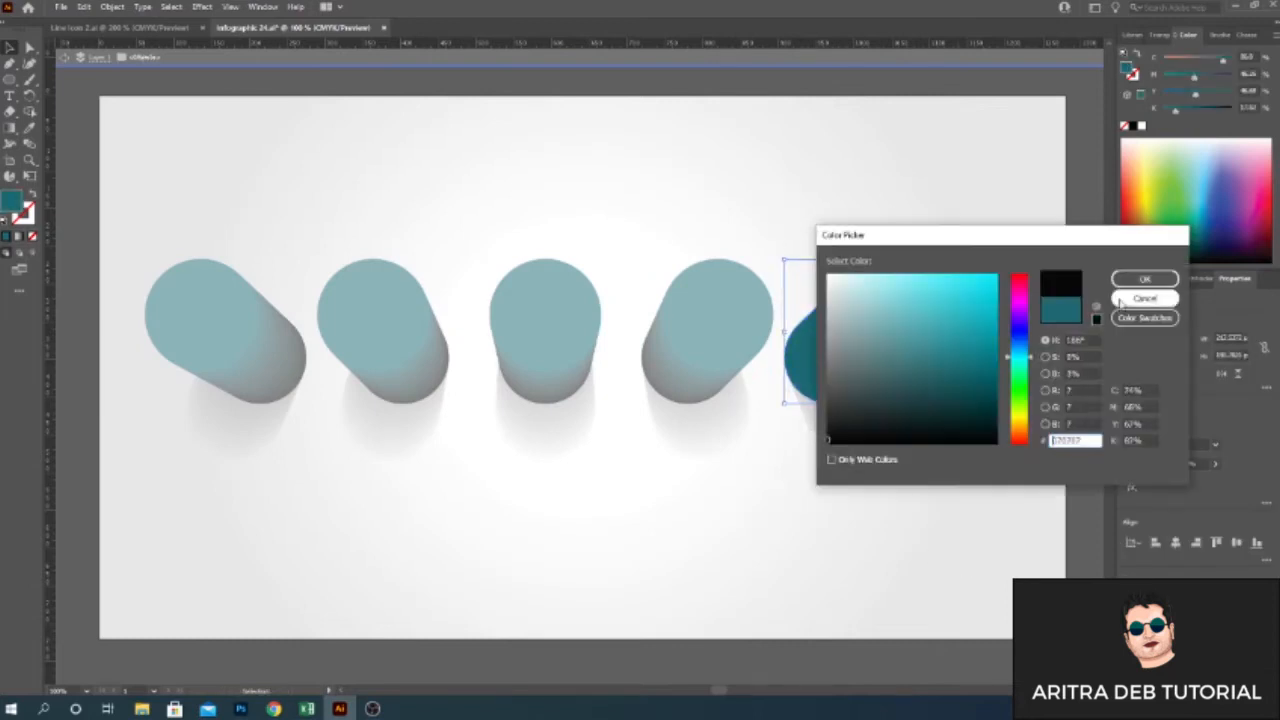
pyautogui.click(1020, 296)
pyautogui.click(998, 316)
pyautogui.moveTo(1001, 359); pyautogui.dragTo(1000, 391)
pyautogui.click(1145, 279)
# Fill the fifth cylinder's top circle with a brighter magenta based on the body's colour.
pyautogui.click(906, 323)
pyautogui.click(30, 128)
pyautogui.click(826, 368)
pyautogui.doubleClick(11, 203)
pyautogui.click(1143, 281)
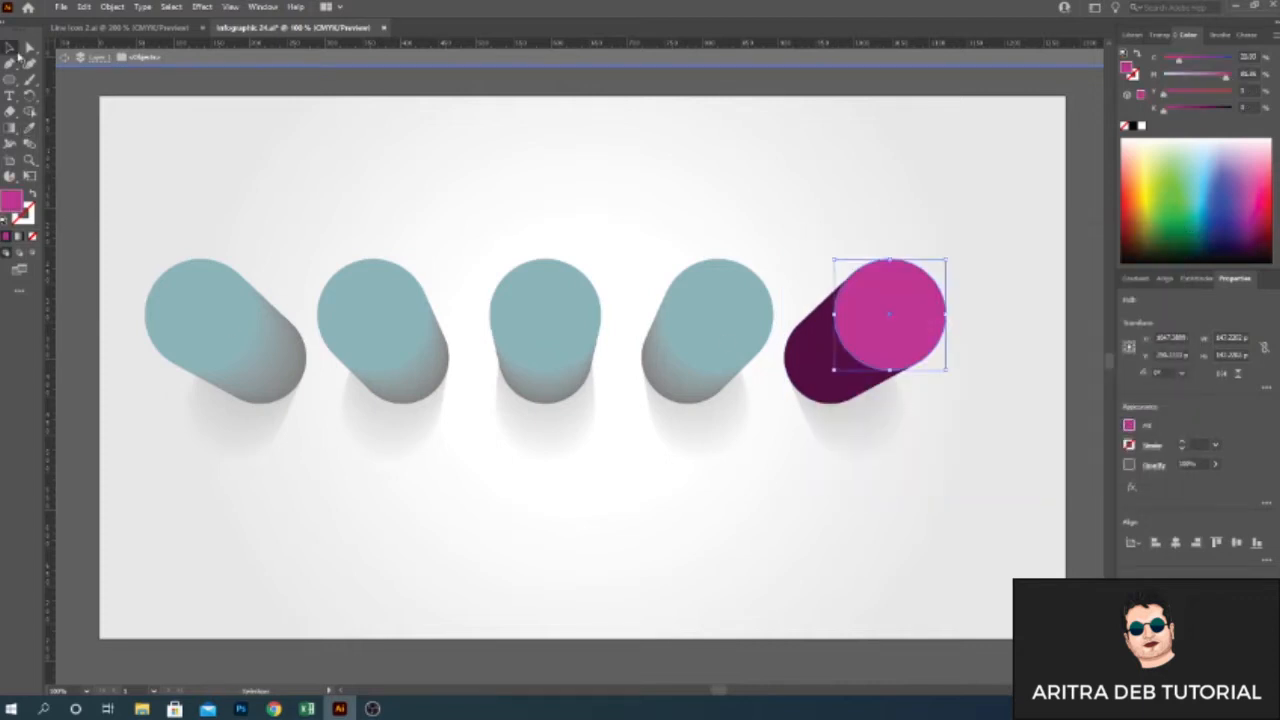
# Isolate the fourth cylinder and merge its expanded shapes into one solid body, keeping a separate circle on top.
pyautogui.click(723, 343)
pyautogui.click(630, 203)
pyautogui.moveTo(630, 203); pyautogui.dragTo(785, 420)
pyautogui.click(1132, 600)
pyautogui.press('a')
# Fill the fourth cylinder's body with dark brown and its top circle with bright orange.
pyautogui.doubleClick(20, 202)
pyautogui.moveTo(1018, 358); pyautogui.dragTo(1018, 426)
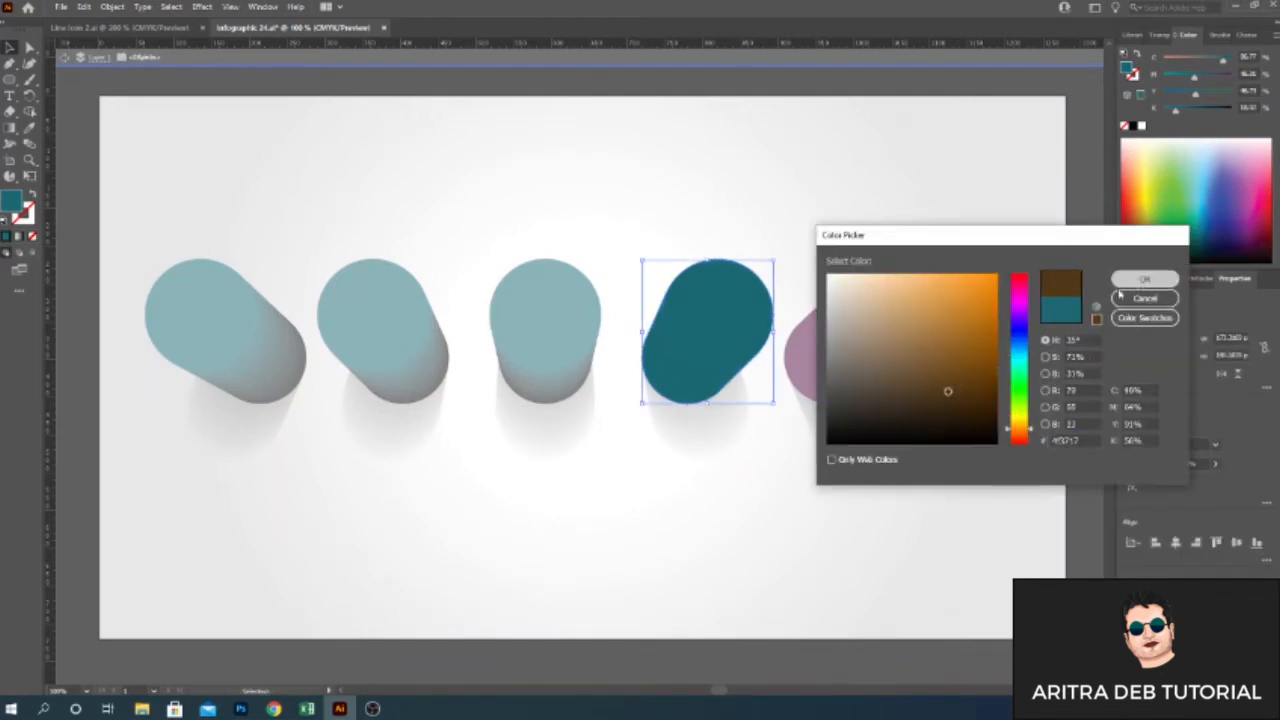
pyautogui.click(1143, 280)
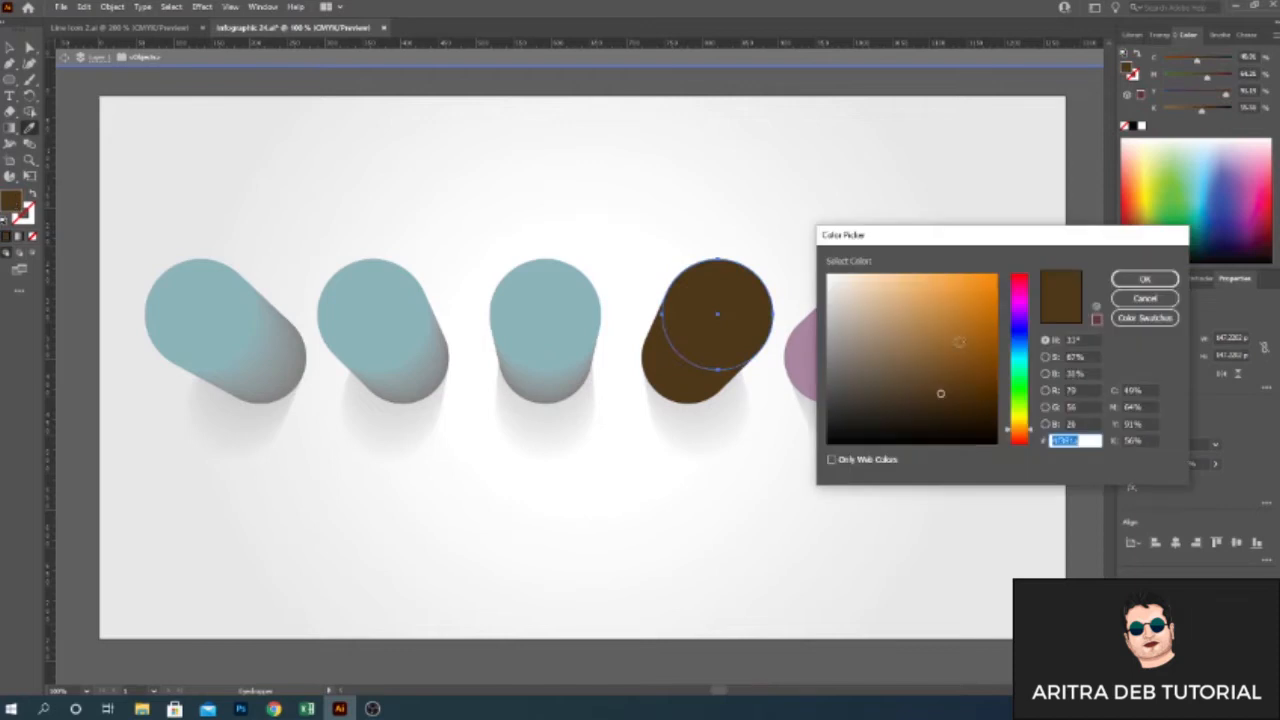
pyautogui.click(1143, 275)
pyautogui.doubleClick(517, 214)
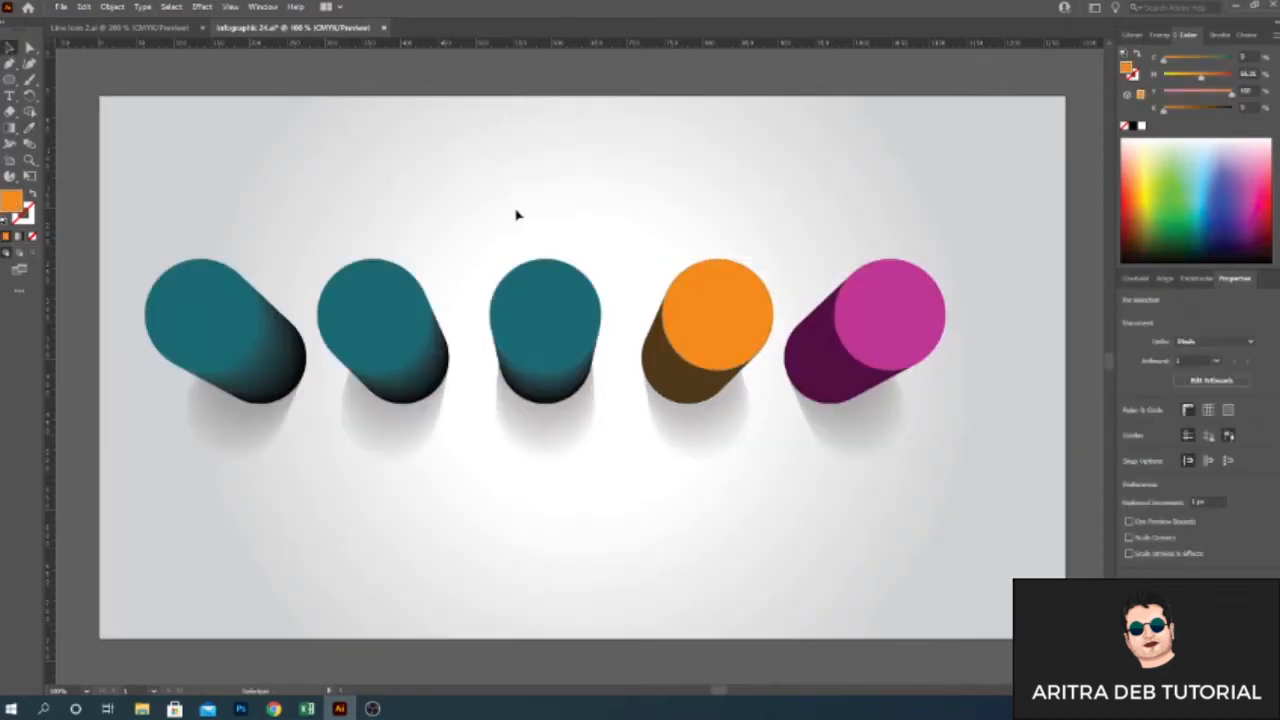
# Isolate the third cylinder and merge its expanded shapes into one solid body, with a separate circle in front.
pyautogui.doubleClick(557, 391)
pyautogui.moveTo(557, 388); pyautogui.dragTo(476, 360)
pyautogui.hotkey('ctrl', 'z')
pyautogui.click(551, 294)
pyautogui.moveTo(474, 240); pyautogui.dragTo(605, 466)
pyautogui.click(1133, 600)
pyautogui.click(706, 517)
pyautogui.hotkey('ctrl', 'f')
# Fill the third cylinder's top circle with bright red.
pyautogui.doubleClick(11, 201)
pyautogui.moveTo(1018, 420); pyautogui.dragTo(1018, 452)
pyautogui.click(990, 279)
pyautogui.click(1144, 279)
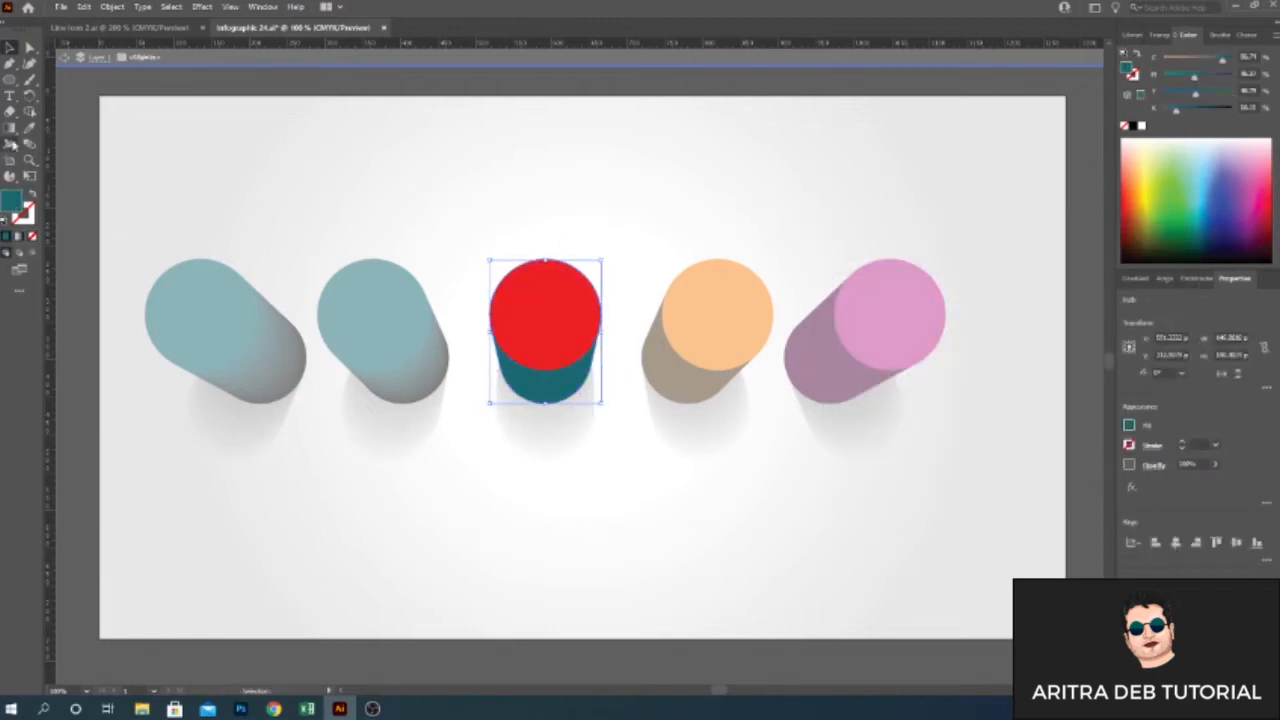
# Fill the third cylinder's body with a dark red based on the top circle's colour.
pyautogui.click(30, 128)
pyautogui.click(546, 318)
pyautogui.doubleClick(11, 201)
pyautogui.click(955, 406)
pyautogui.click(1145, 280)
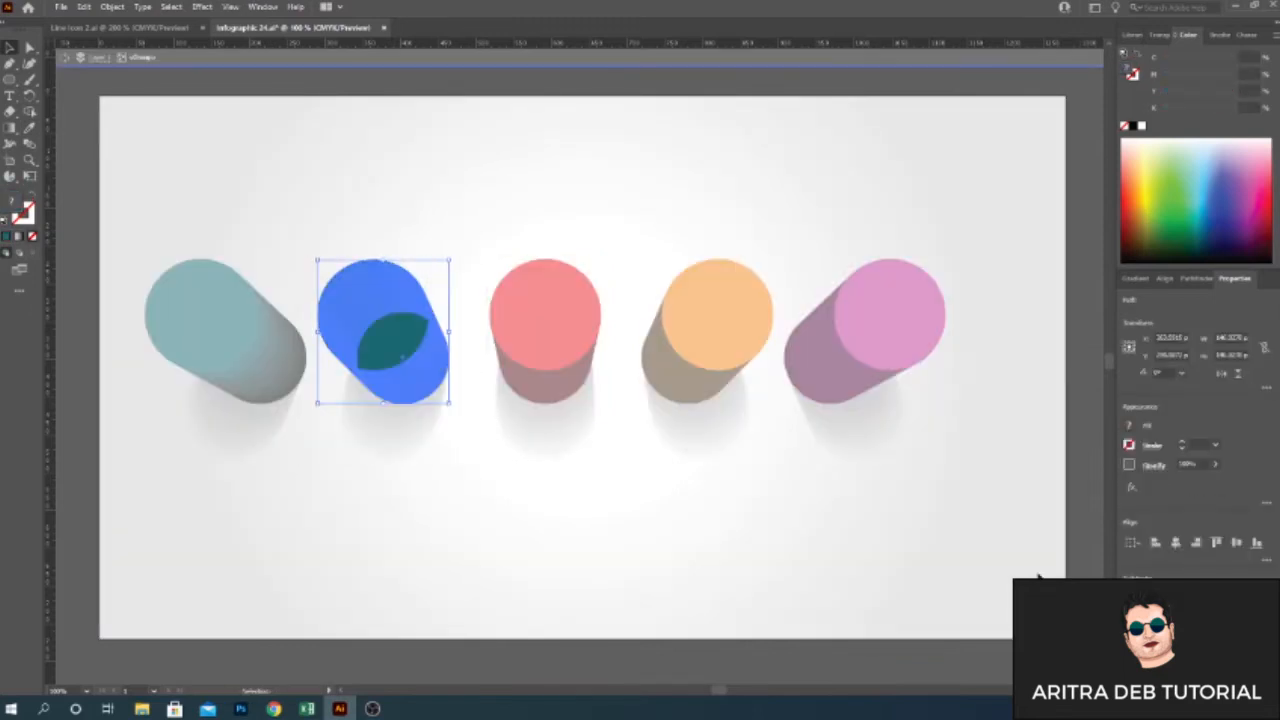
# Merge the second cylinder's shapes into one solid body and fill its top circle with bright green.
pyautogui.click(1131, 598)
pyautogui.doubleClick(11, 201)
pyautogui.click(1020, 403)
pyautogui.click(996, 299)
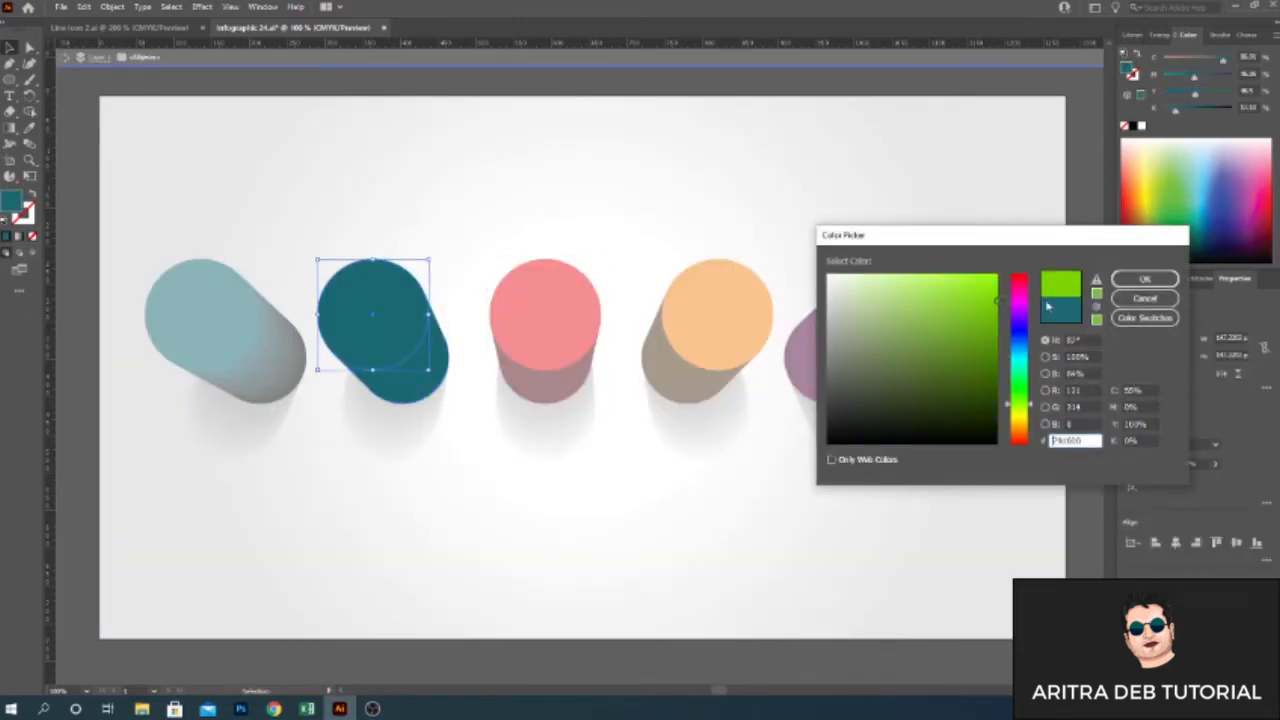
pyautogui.click(1145, 279)
# Fill the second cylinder's body with a very dark green based on the top circle's colour.
pyautogui.click(437, 387)
pyautogui.click(30, 128)
pyautogui.click(372, 318)
pyautogui.doubleClick(11, 201)
pyautogui.click(971, 409)
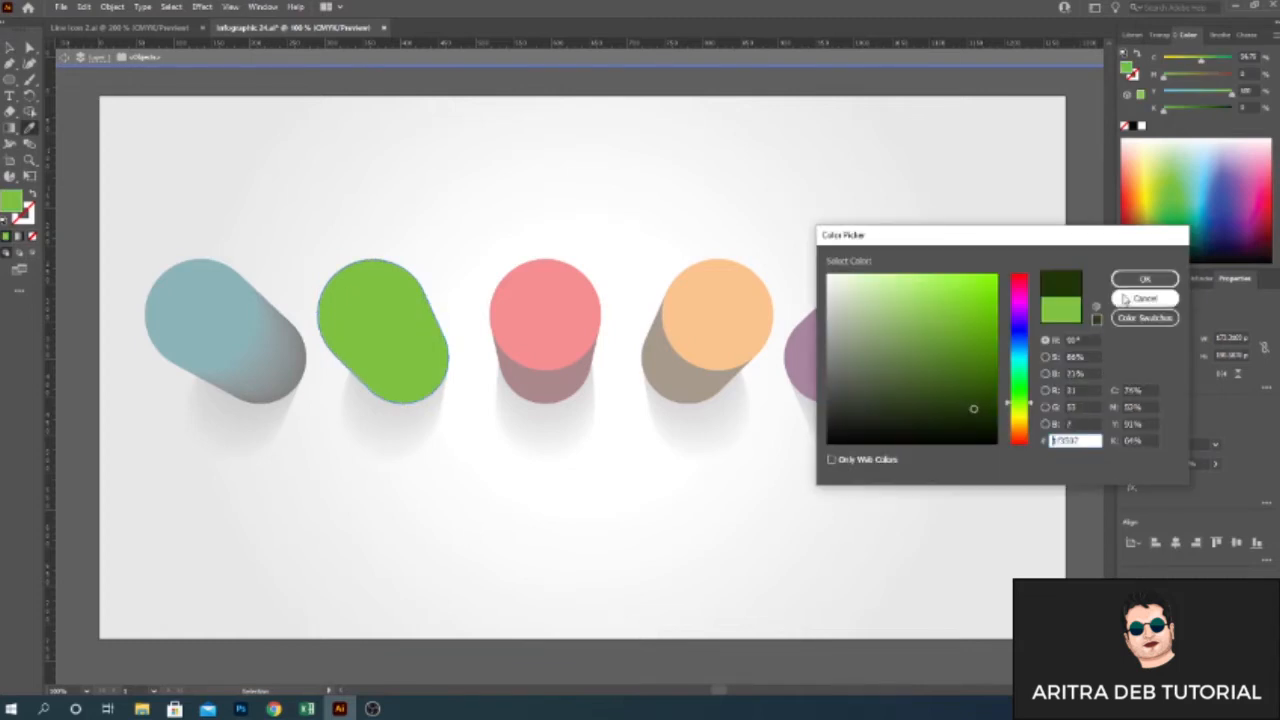
pyautogui.click(1145, 279)
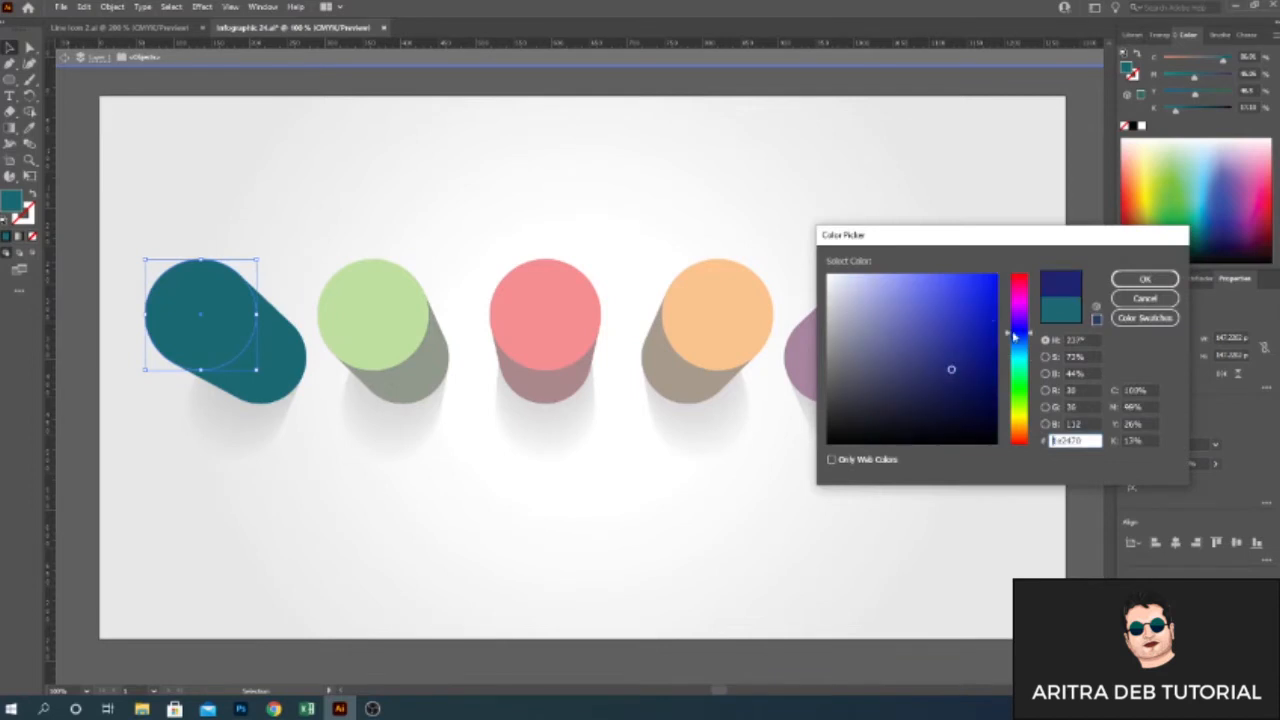
# Fill the first cylinder's top circle with blue and its body with dark navy.
pyautogui.click(1145, 279)
pyautogui.click(200, 310)
pyautogui.doubleClick(11, 201)
pyautogui.click(1142, 277)
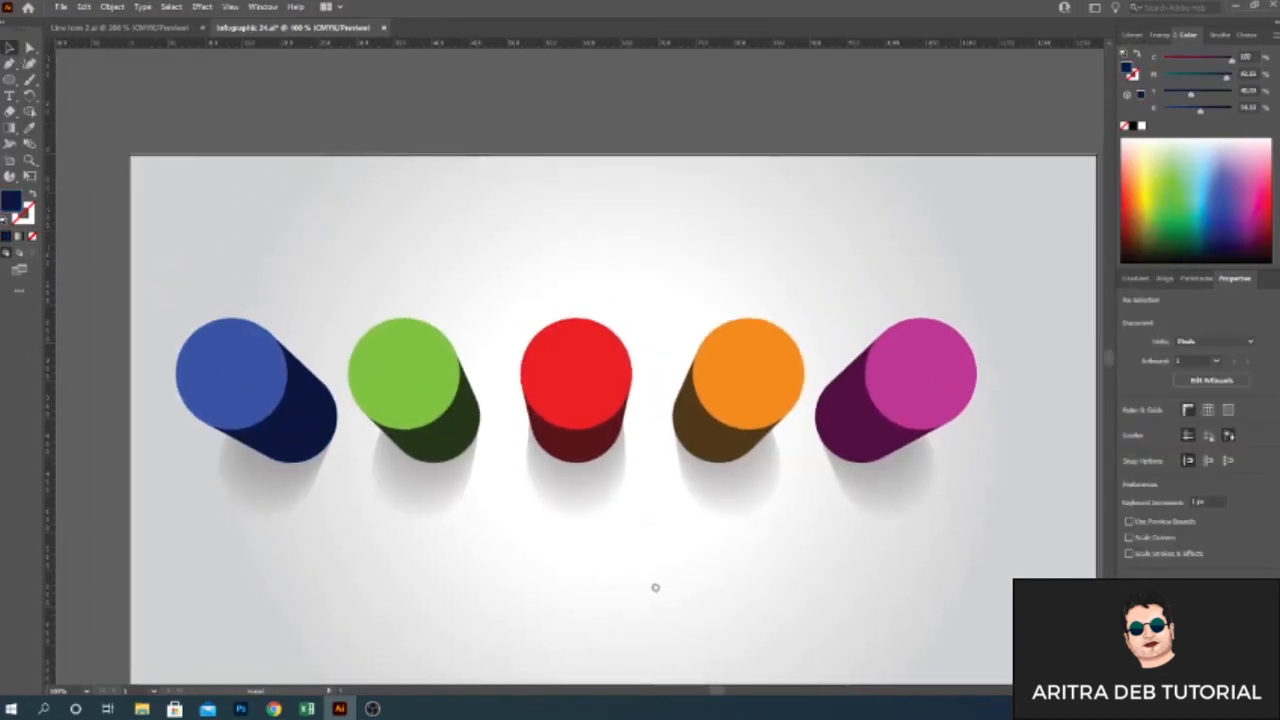
# Draw an unfilled, stroked circle about 156 px wide and centre it around the green cylinder's base.
pyautogui.press('l')
pyautogui.moveTo(348, 264); pyautogui.dragTo(486, 402)
pyautogui.hotkey('shift', 'x')
pyautogui.click(9, 48)
pyautogui.moveTo(481, 312); pyautogui.dragTo(501, 369)
pyautogui.moveTo(508, 462); pyautogui.dragTo(490, 443)
pyautogui.hotkey('shift', 'Right')
pyautogui.hotkey('shift', 'Right')
pyautogui.hotkey('shift', 'Down')
pyautogui.hotkey('shift', 'Down')
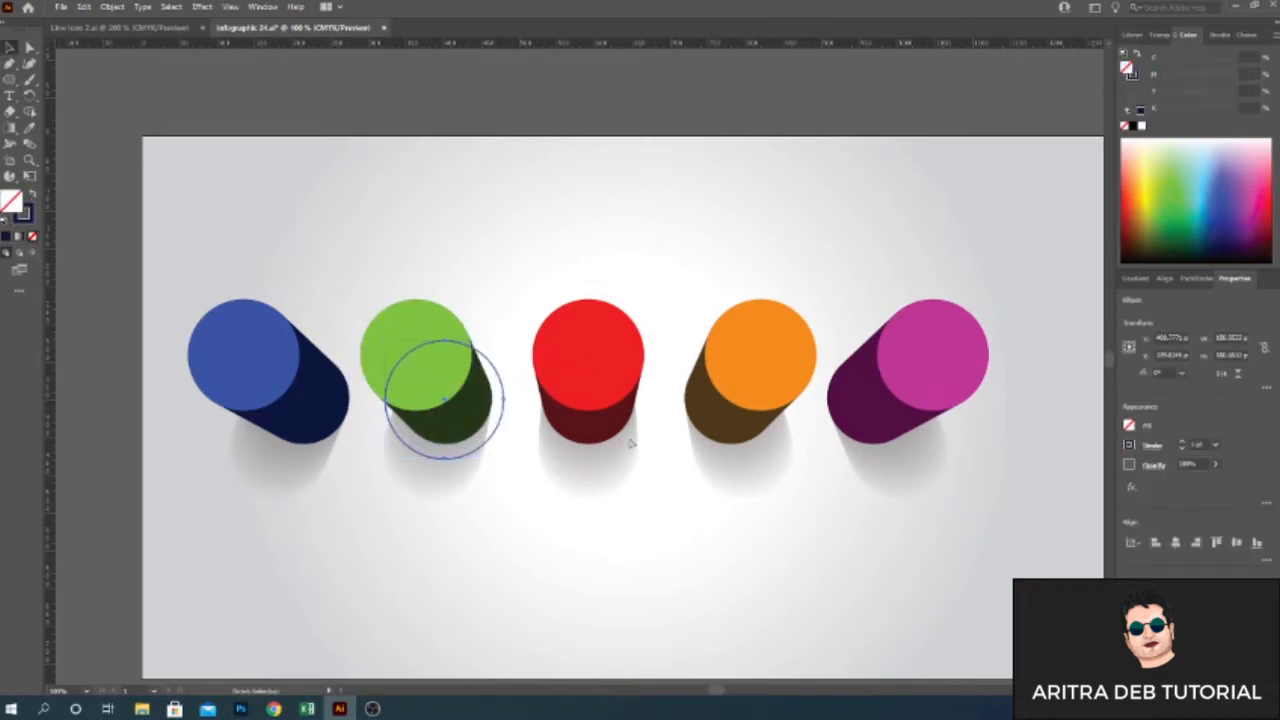
# Increase the stroke weight of the circle around the green cylinder's base.
pyautogui.press('a')
pyautogui.press('v')
pyautogui.click(1215, 446)
pyautogui.click(1231, 193)
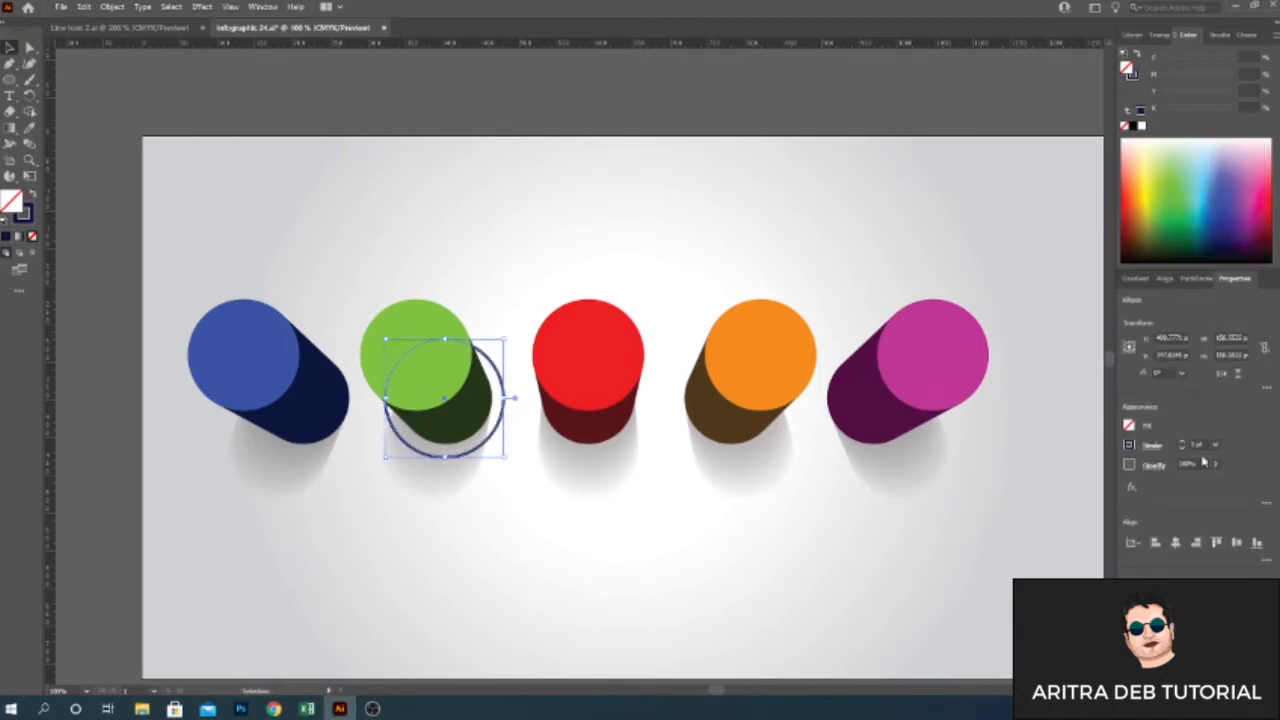
# Set the ring's stroke colour to grey 777777 and send the ring behind the green cylinder.
pyautogui.doubleClick(24, 214)
pyautogui.write('777777')
pyautogui.click(1144, 280)
pyautogui.click(611, 546)
pyautogui.click(495, 435)
pyautogui.hotkey('ctrl', 'shift', '[')
# Duplicate the green cylinder's ring 190 px to the right, around the red cylinder's base.
pyautogui.hotkey('alt', 'shift', 'Right')
pyautogui.hotkey('shift', 'Right')
pyautogui.hotkey('shift', 'Right')
pyautogui.hotkey('shift', 'Right')
pyautogui.hotkey('shift', 'Right')
pyautogui.hotkey('shift', 'Right')
pyautogui.hotkey('shift', 'Right')
pyautogui.hotkey('shift', 'Right')
pyautogui.hotkey('shift', 'Right')
pyautogui.hotkey('shift', 'Right')
pyautogui.hotkey('shift', 'Right')
pyautogui.hotkey('shift', 'Right')
pyautogui.hotkey('shift', 'Right')
pyautogui.hotkey('shift', 'Right')
pyautogui.hotkey('shift', 'Right')
pyautogui.hotkey('shift', 'Right')
pyautogui.hotkey('shift', 'Right')
pyautogui.hotkey('shift', 'Right')
pyautogui.hotkey('shift', 'Right')
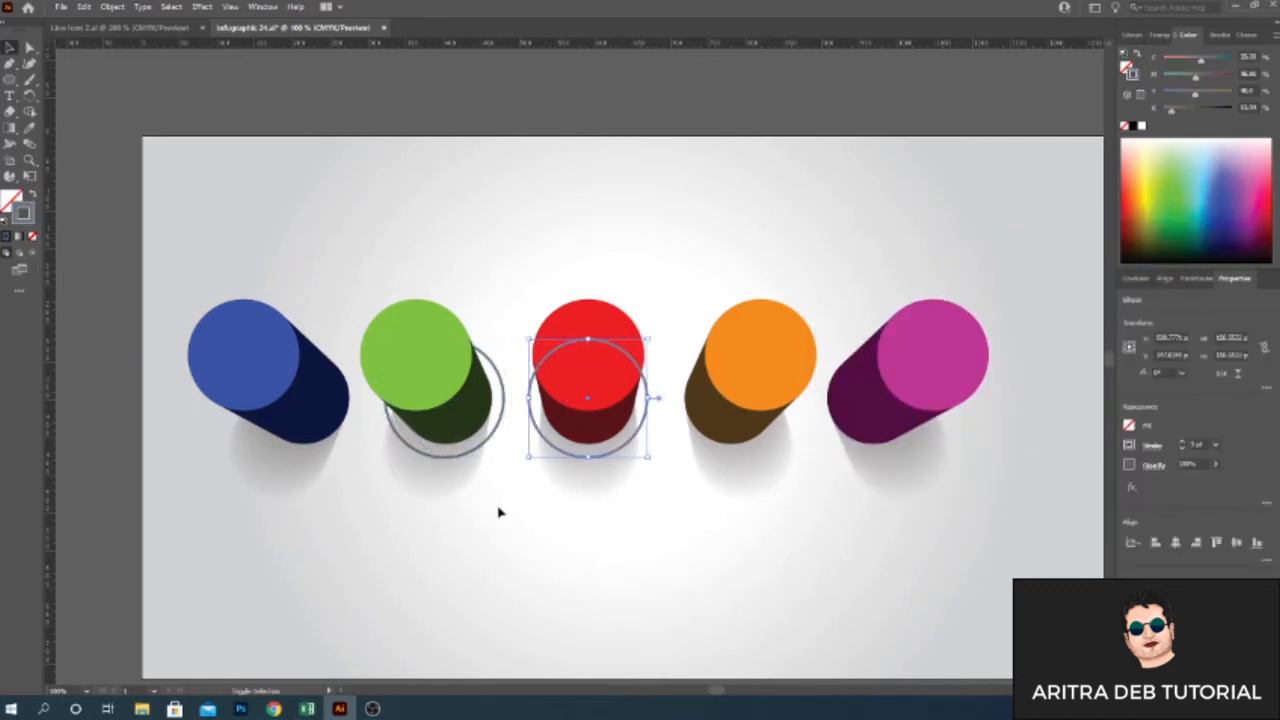
# Duplicate the red cylinder's ring 190 px to the right, around the orange cylinder's base.
pyautogui.hotkey('alt', 'shift', 'Right')
pyautogui.hotkey('shift', 'Right')
pyautogui.hotkey('shift', 'Right')
pyautogui.hotkey('shift', 'Right')
pyautogui.hotkey('shift', 'Right')
pyautogui.hotkey('shift', 'Right')
pyautogui.hotkey('shift', 'Right')
pyautogui.hotkey('shift', 'Right')
pyautogui.hotkey('shift', 'Right')
pyautogui.hotkey('shift', 'Right')
pyautogui.hotkey('shift', 'Right')
pyautogui.hotkey('shift', 'Right')
pyautogui.hotkey('shift', 'Right')
pyautogui.hotkey('shift', 'Right')
pyautogui.hotkey('shift', 'Right')
pyautogui.hotkey('shift', 'Right')
pyautogui.hotkey('shift', 'Right')
pyautogui.hotkey('shift', 'Right')
pyautogui.hotkey('shift', 'Right')
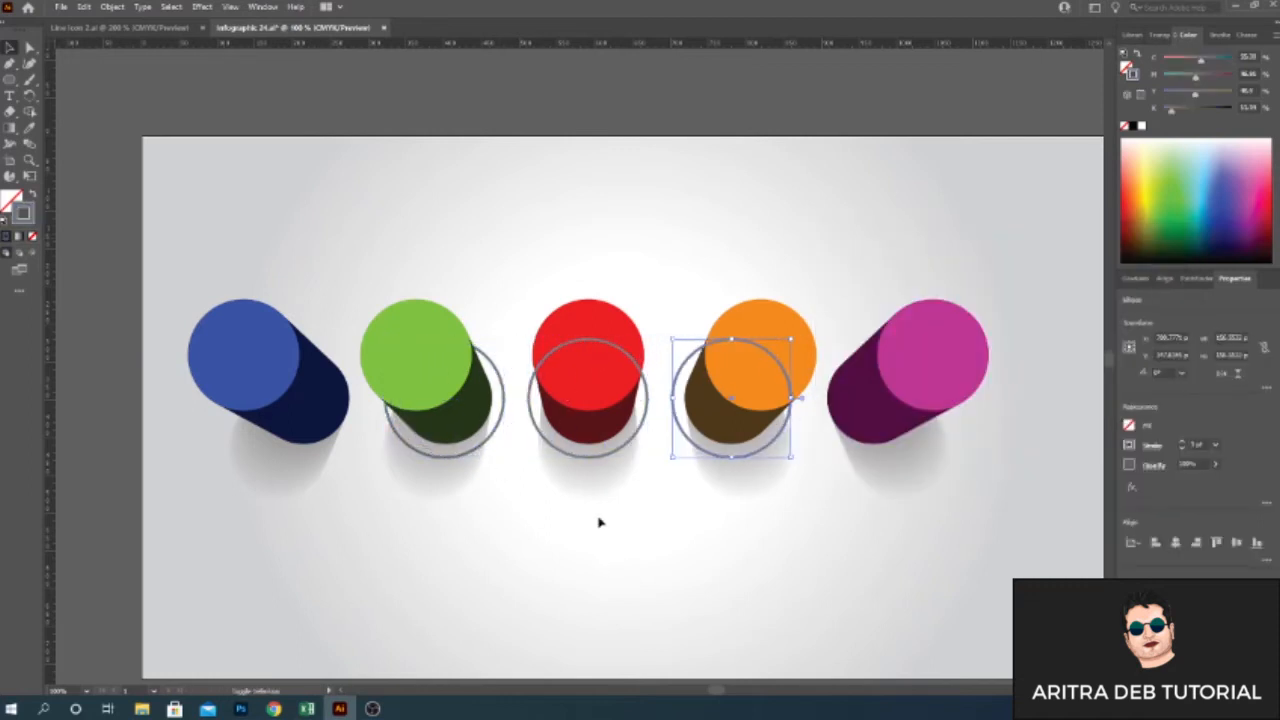
# Duplicate the orange cylinder's ring 190 px to the right, around the magenta cylinder's base.
pyautogui.hotkey('alt', 'shift', 'Right')
pyautogui.hotkey('shift', 'Right')
pyautogui.hotkey('shift', 'Right')
pyautogui.hotkey('shift', 'Right')
pyautogui.hotkey('shift', 'Right')
pyautogui.hotkey('shift', 'Right')
pyautogui.hotkey('shift', 'Right')
pyautogui.hotkey('shift', 'Right')
pyautogui.hotkey('shift', 'Right')
pyautogui.hotkey('shift', 'Right')
pyautogui.hotkey('shift', 'Right')
pyautogui.hotkey('shift', 'Right')
pyautogui.hotkey('shift', 'Right')
pyautogui.hotkey('shift', 'Right')
pyautogui.hotkey('shift', 'Right')
pyautogui.hotkey('shift', 'Right')
pyautogui.hotkey('shift', 'Right')
pyautogui.hotkey('shift', 'Right')
pyautogui.hotkey('shift', 'Right')
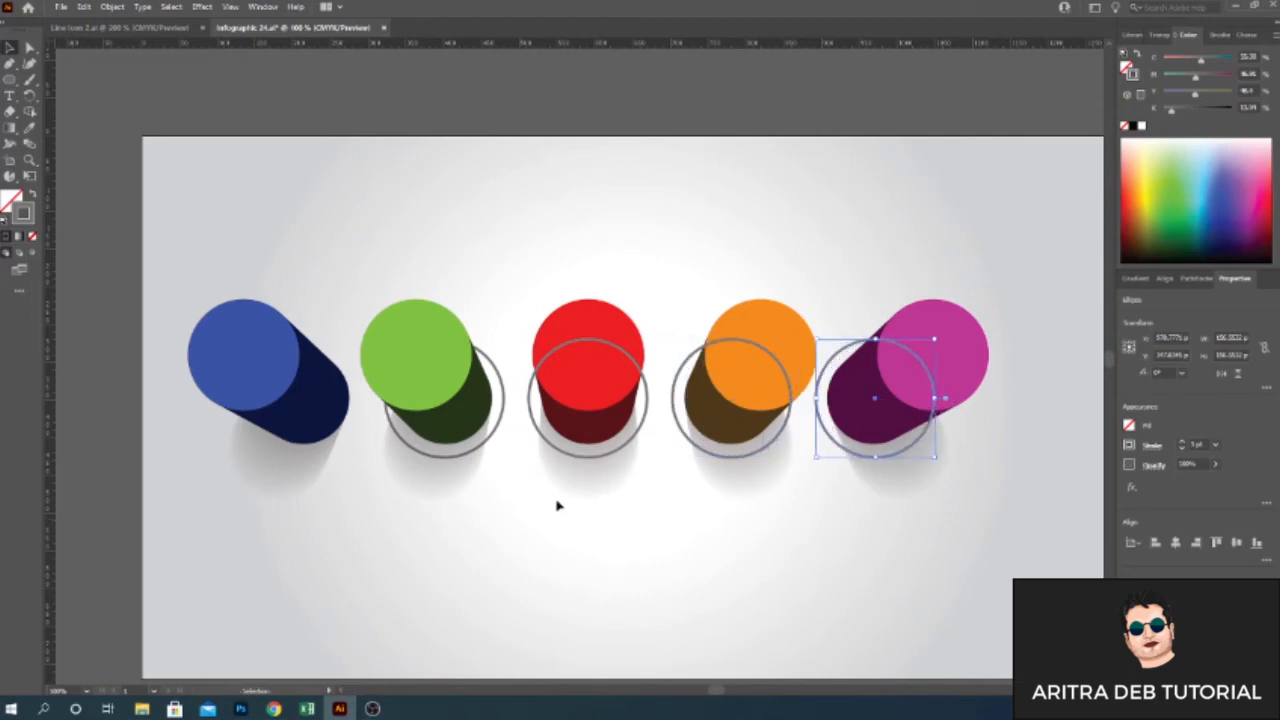
# Place a copy of the green cylinder's ring 190 px to its left, around the blue cylinder's base.
pyautogui.hotkey('shift', 'Left')
pyautogui.hotkey('shift', 'Left')
pyautogui.hotkey('shift', 'Left')
pyautogui.hotkey('shift', 'Left')
pyautogui.hotkey('shift', 'Left')
pyautogui.hotkey('shift', 'Left')
pyautogui.hotkey('shift', 'Left')
pyautogui.hotkey('shift', 'Left')
pyautogui.hotkey('shift', 'Left')
pyautogui.hotkey('shift', 'Left')
pyautogui.hotkey('shift', 'Left')
pyautogui.hotkey('shift', 'Left')
pyautogui.hotkey('shift', 'Left')
pyautogui.hotkey('shift', 'Left')
pyautogui.hotkey('shift', 'Left')
pyautogui.hotkey('shift', 'Left')
pyautogui.hotkey('shift', 'Left')
pyautogui.hotkey('shift', 'Left')
pyautogui.hotkey('shift', 'Left')
pyautogui.hotkey('shift', 'Left')
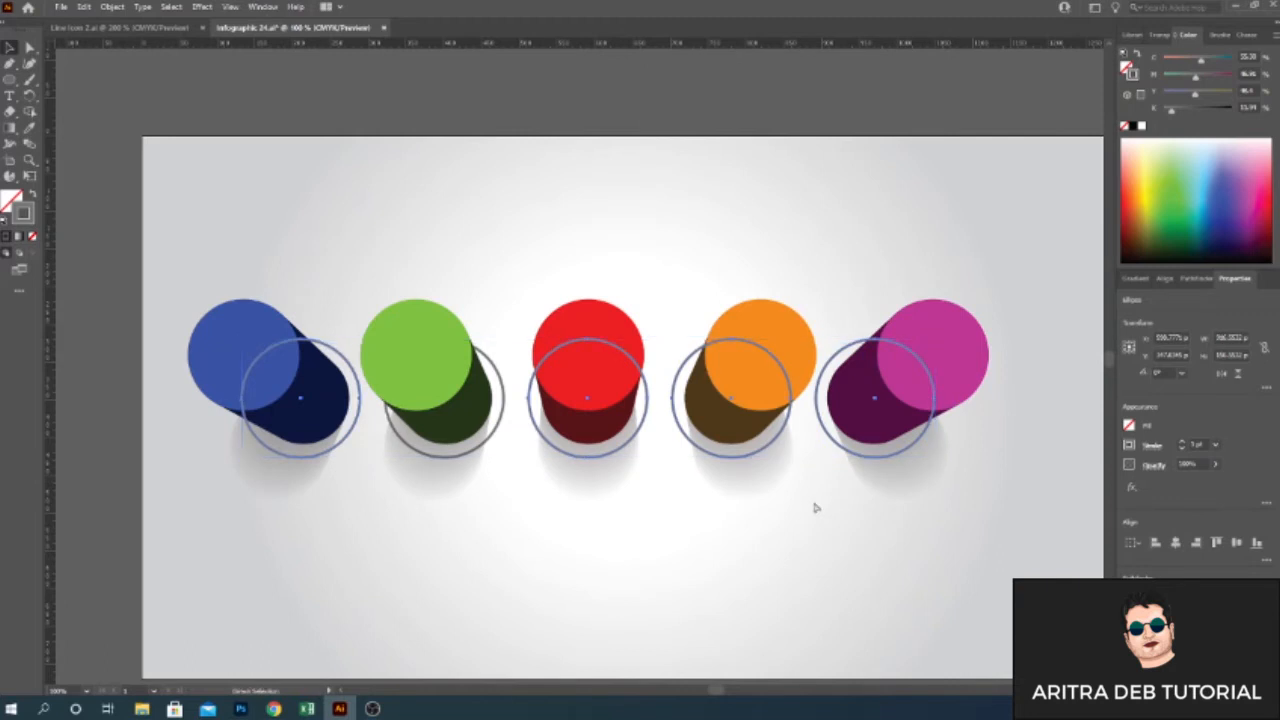
# Send the copied rings behind their cylinders and select the full row of rings.
pyautogui.click(700, 557)
pyautogui.click(343, 449)
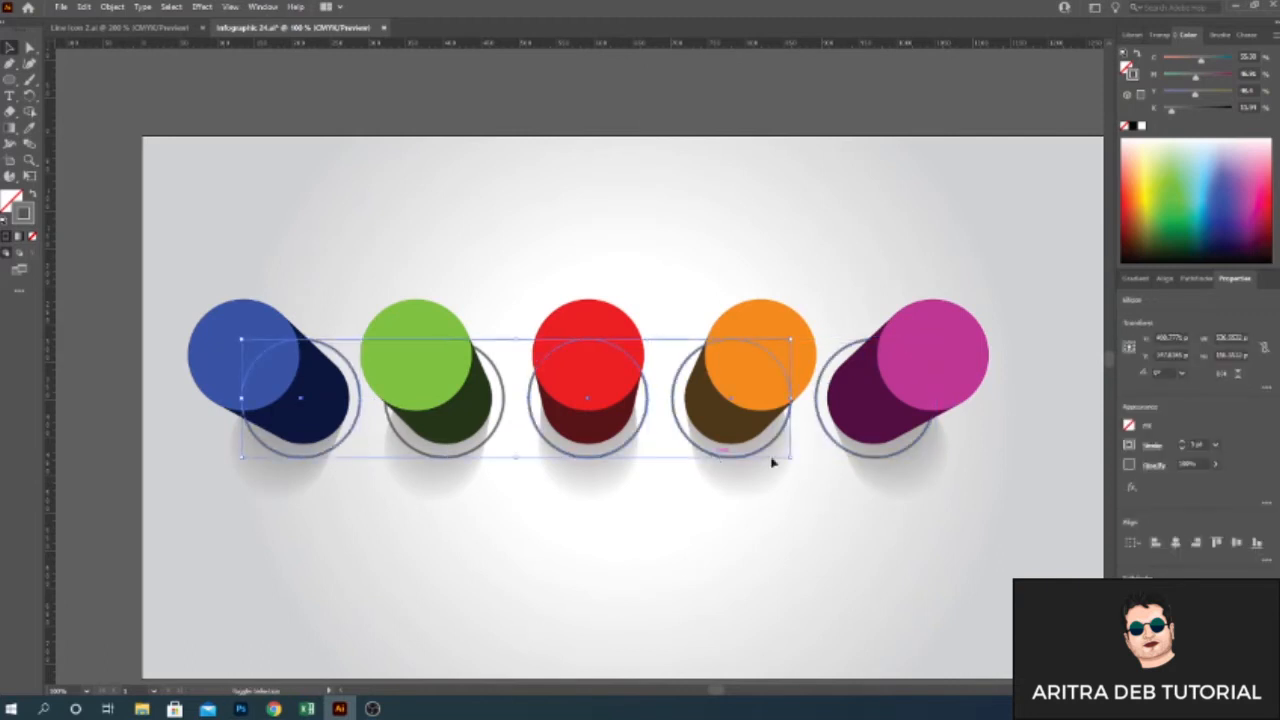
pyautogui.hotkey('ctrl', 'shift', '[')
pyautogui.click(842, 497)
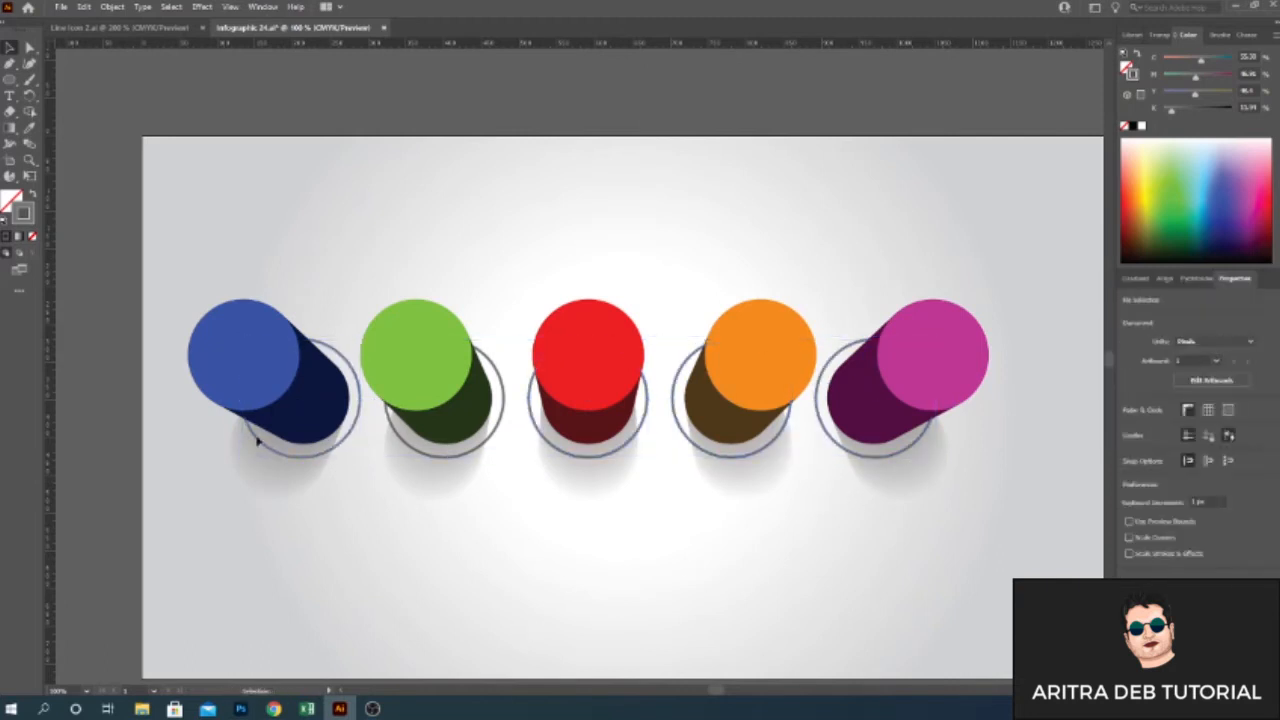
pyautogui.click(346, 446)
pyautogui.click(774, 514)
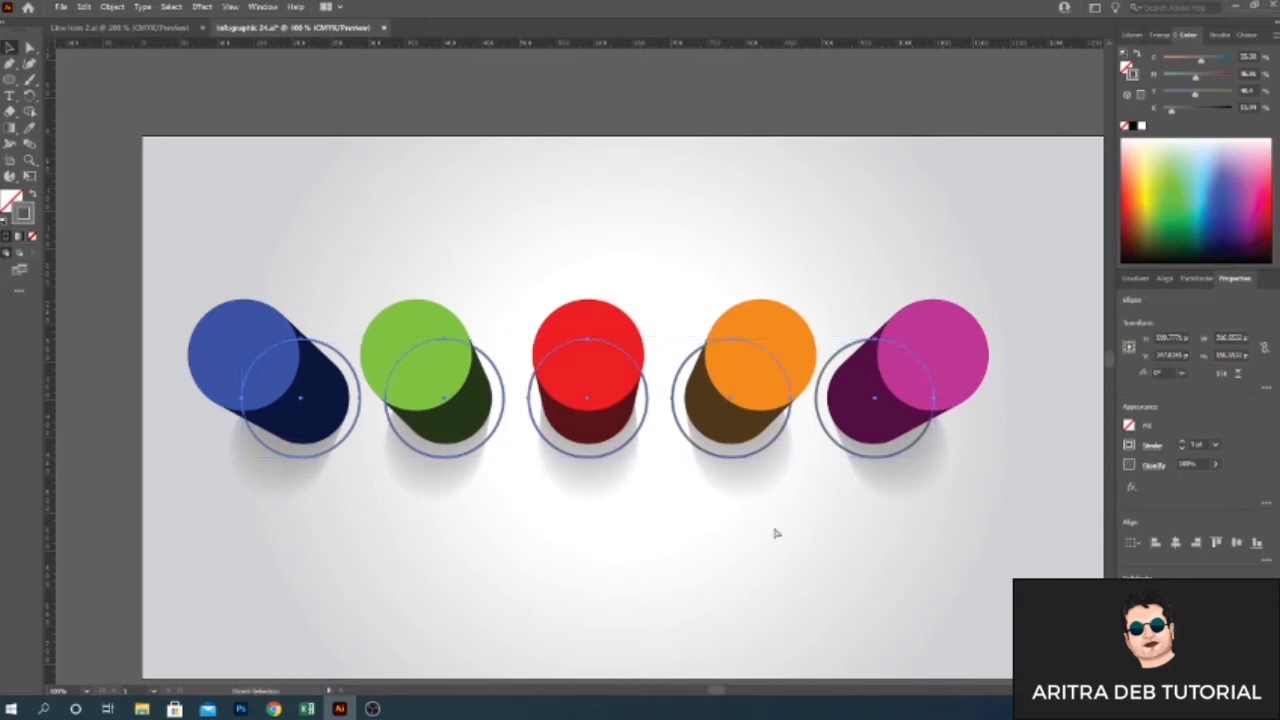
# Draw a vertical line about 103 px long down from the lowest point of the blue cylinder's ring and select it.
pyautogui.click(13, 70)
pyautogui.scroll(-2, 380, 313)
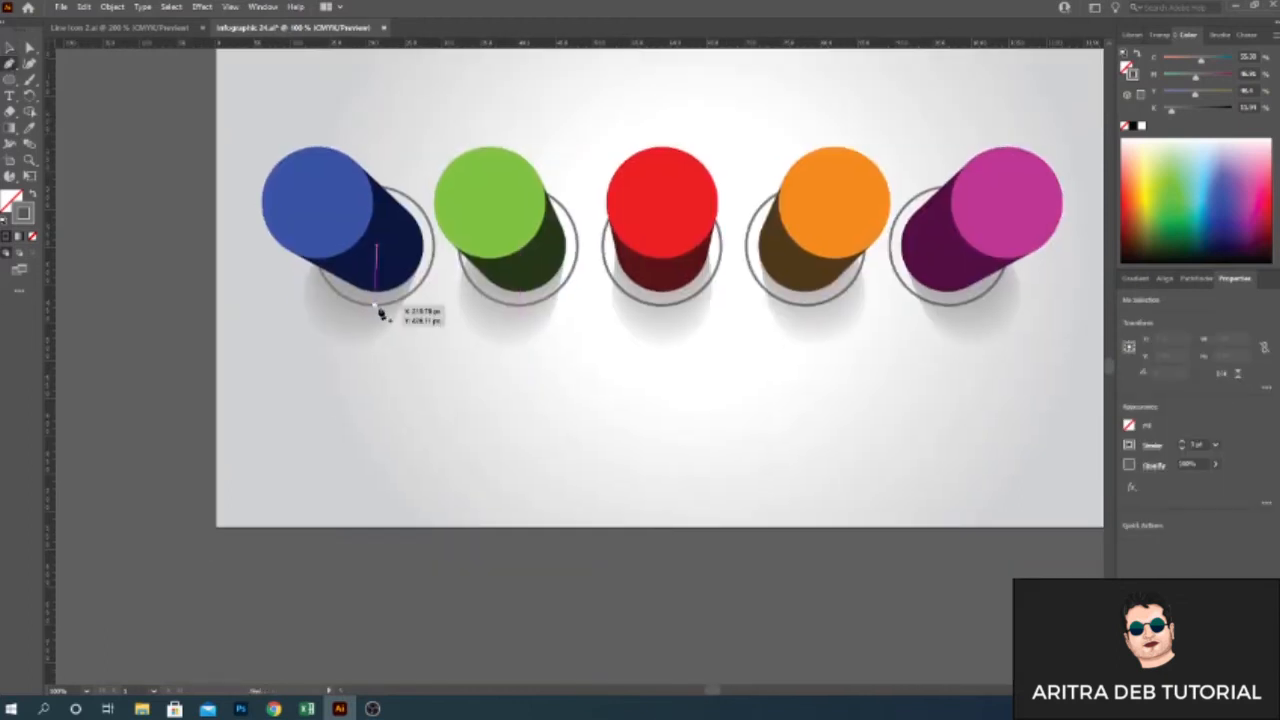
pyautogui.press('v')
pyautogui.click(377, 370)
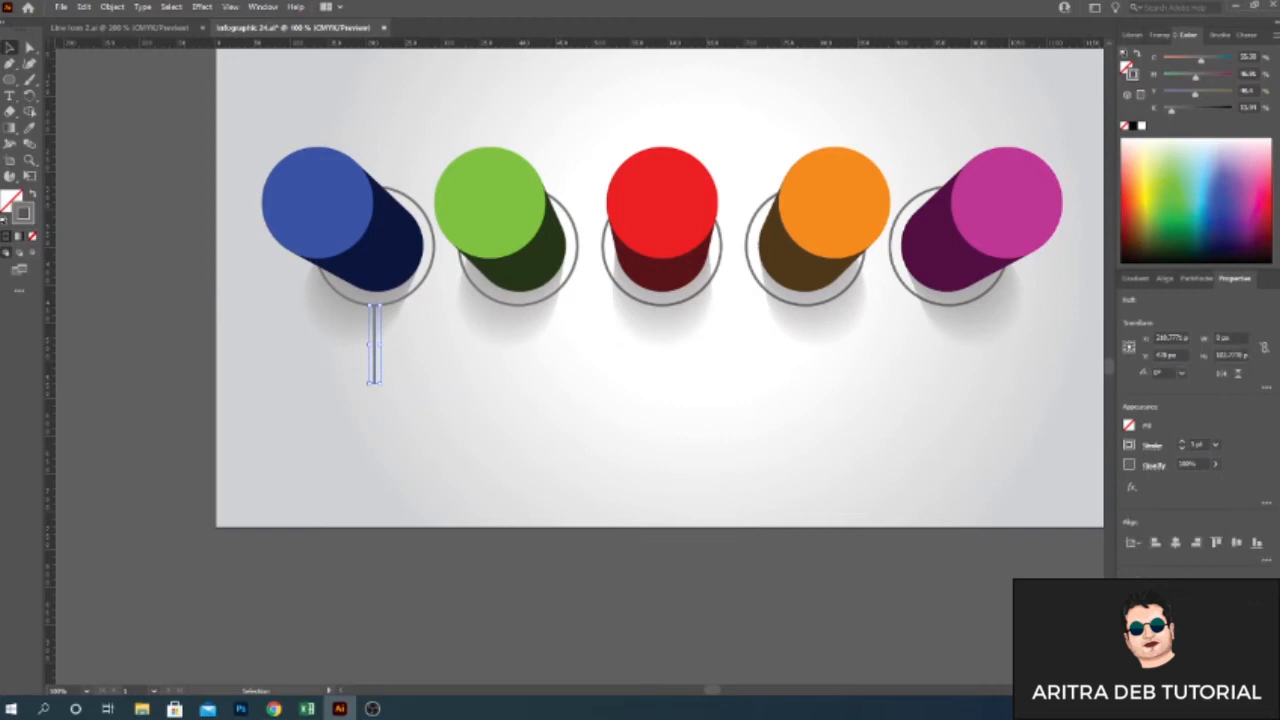
pyautogui.click(612, 403)
pyautogui.click(375, 372)
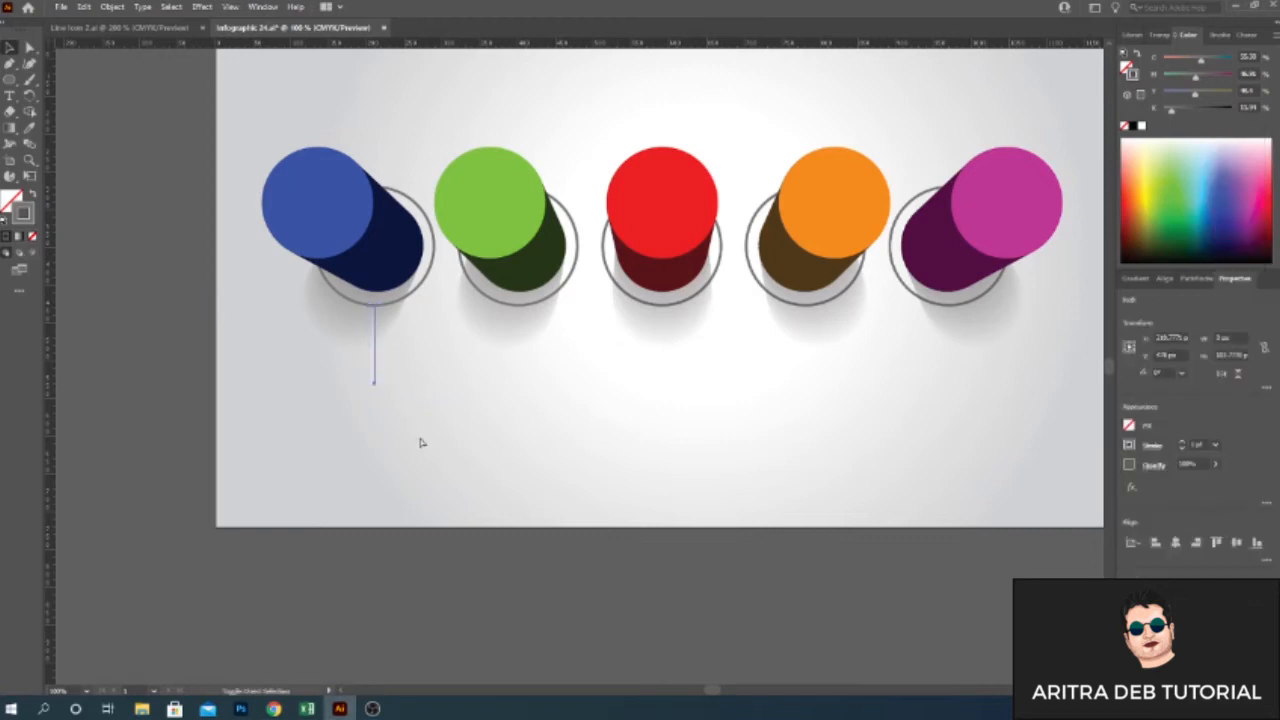
# Duplicate the vertical connector line to the right, below the lowest point of the green cylinder's ring.
pyautogui.press('Right')
pyautogui.click(424, 441)
pyautogui.click(520, 380)
pyautogui.press('Right')
pyautogui.click(551, 425)
pyautogui.click(520, 382)
pyautogui.click(433, 460)
# Draw an unfilled circle about 90 px in diameter hanging from the lower end of the blue cylinder's connector line.
pyautogui.press('l')
pyautogui.moveTo(325, 392); pyautogui.dragTo(395, 461)
pyautogui.click(10, 48)
pyautogui.moveTo(389, 416); pyautogui.dragTo(406, 406)
pyautogui.click(438, 470)
pyautogui.click(405, 433)
pyautogui.click(440, 482)
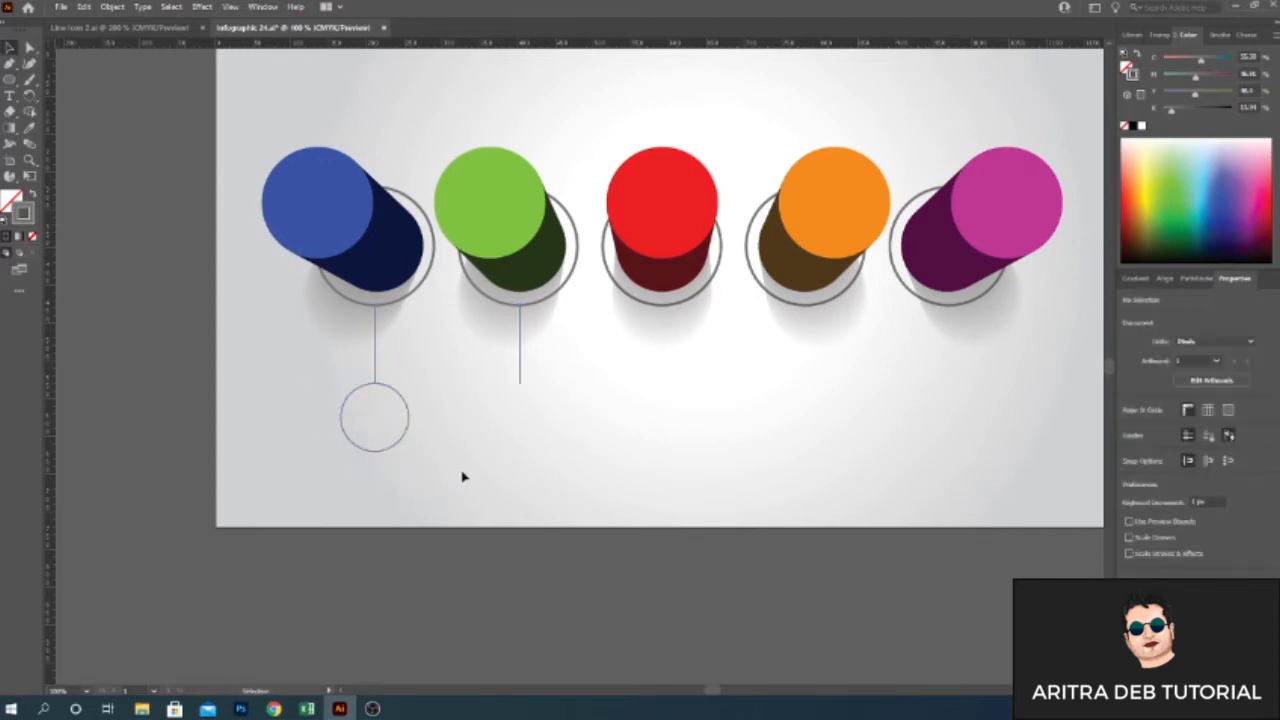
# Add a smaller concentric copy of the circle, about 79 px wide, with white fill ffffff and no stroke.
pyautogui.click(404, 438)
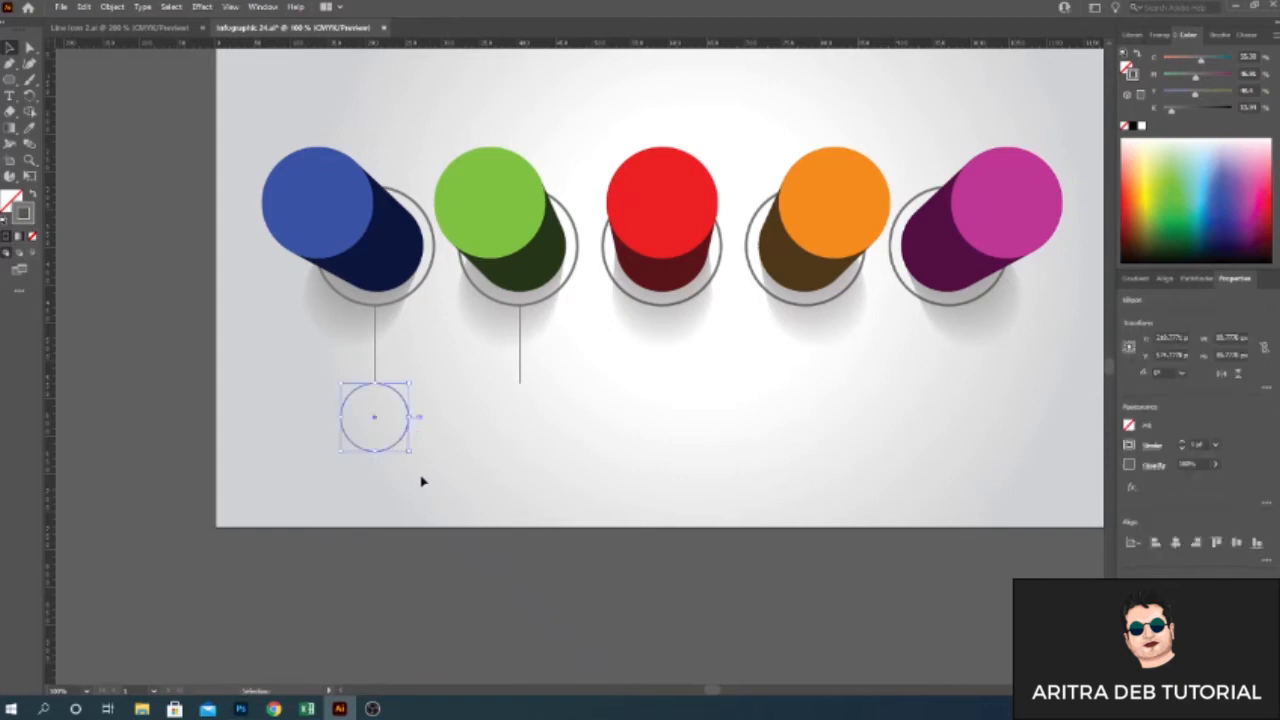
pyautogui.hotkey('ctrl', '=')
pyautogui.hotkey('ctrl', '=')
pyautogui.moveTo(639, 426); pyautogui.dragTo(633, 420)
pyautogui.click(33, 195)
pyautogui.doubleClick(11, 201)
pyautogui.write('ffffff')
pyautogui.press('Return')
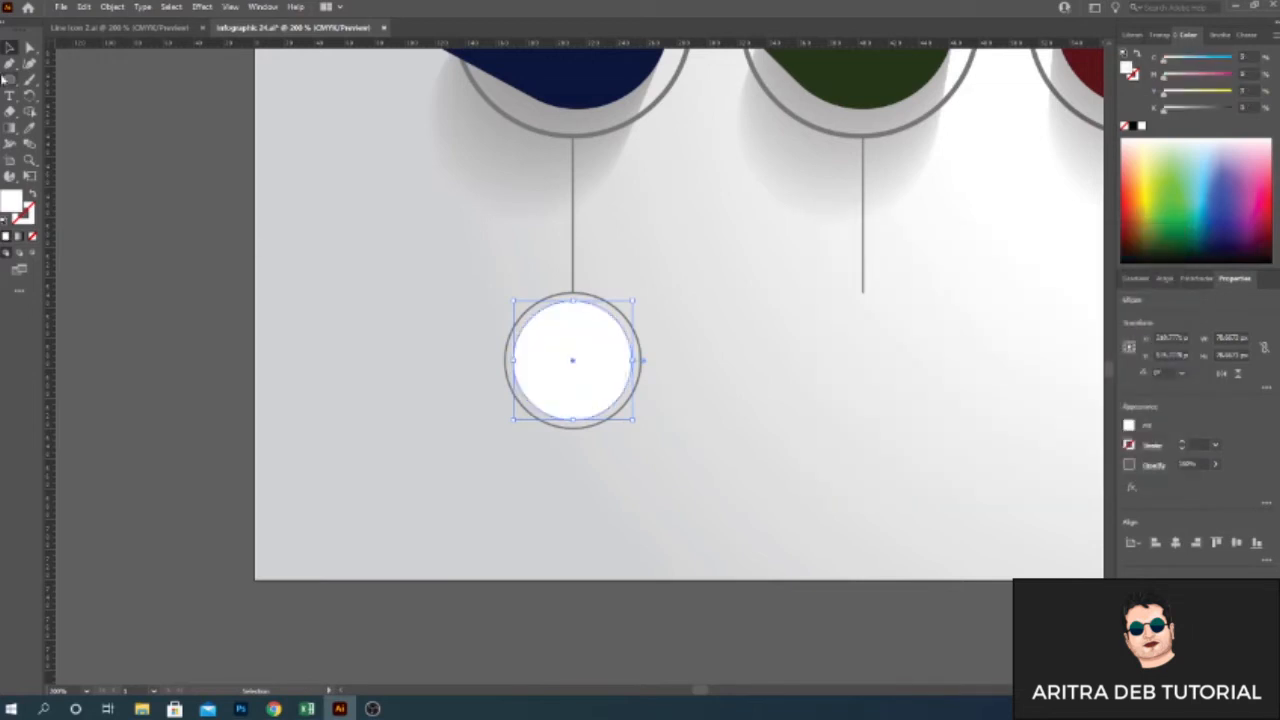
# Apply a Drop Shadow effect to the white inner circle.
pyautogui.click(566, 363)
pyautogui.click(202, 6)
pyautogui.moveTo(220, 158)
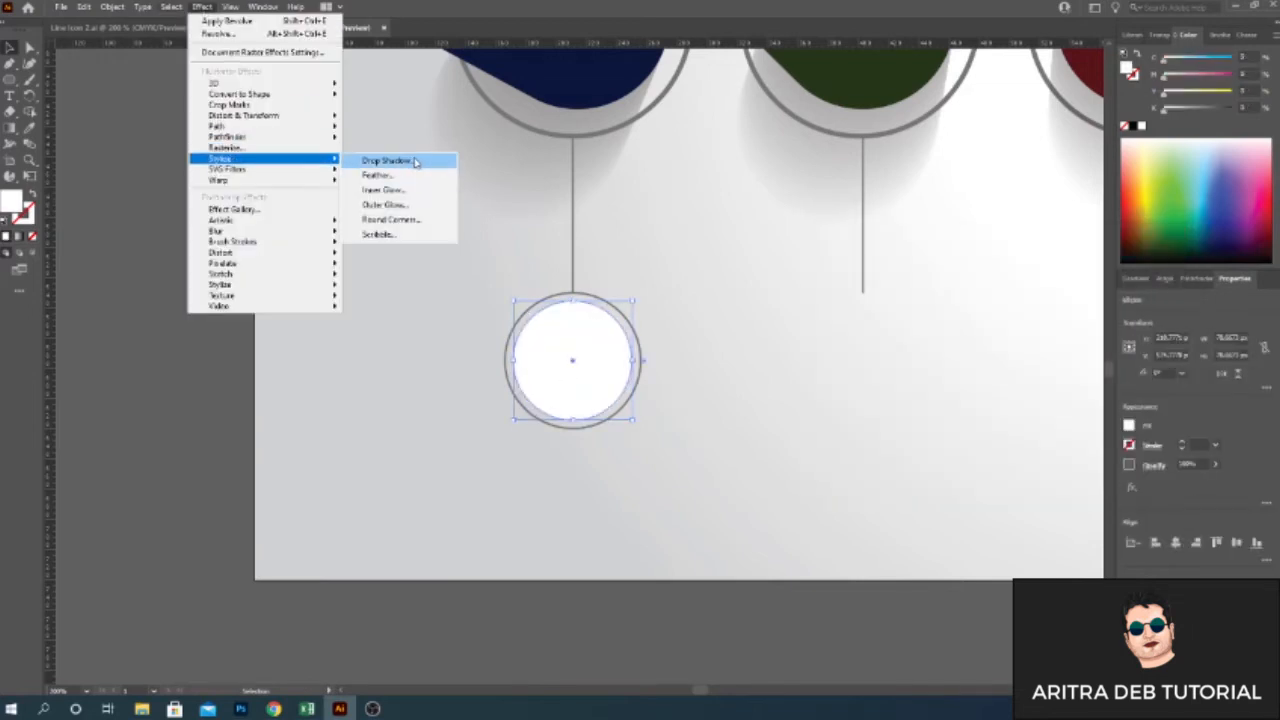
pyautogui.click(386, 160)
pyautogui.press('Return')
# Replace the green cylinder's loose line with a grouped copy of the blue cylinder's connector line and circles.
pyautogui.scroll(2, 563, 509)
pyautogui.moveTo(500, 498); pyautogui.dragTo(275, 302)
pyautogui.scroll(-4, 594, 463)
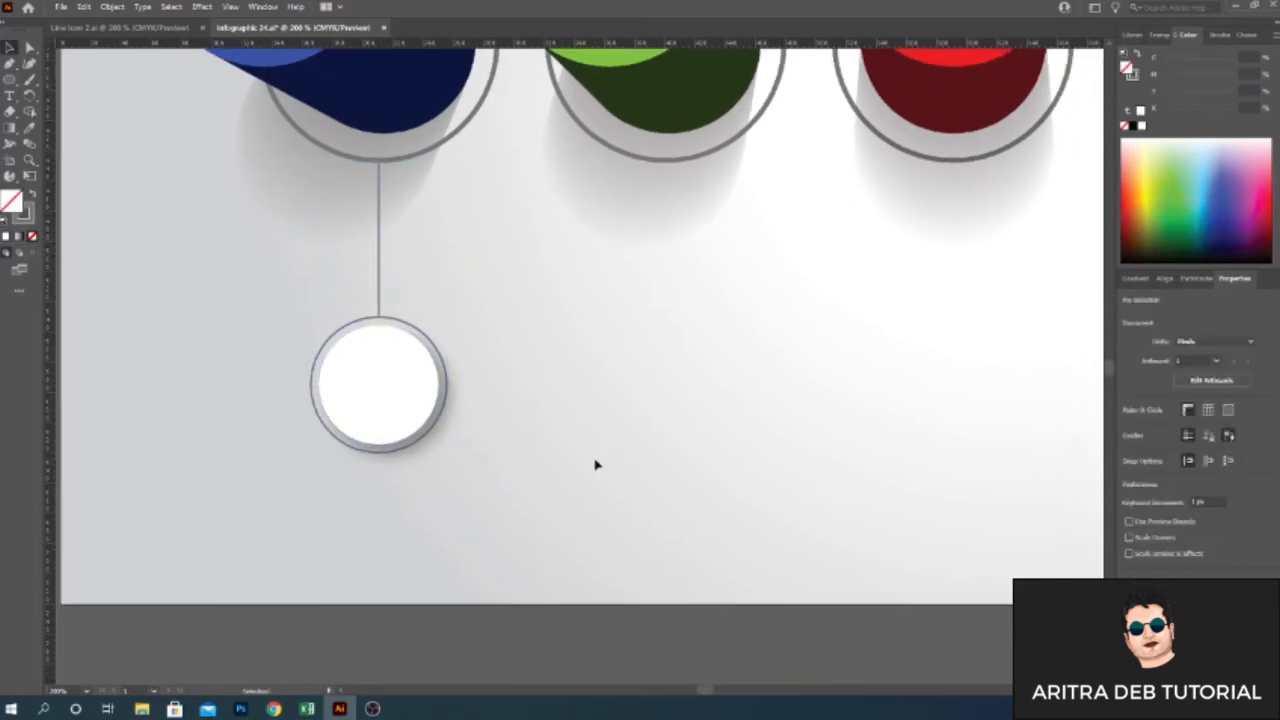
pyautogui.hotkey('alt', 'shift', 'Right')
pyautogui.hotkey('shift', 'Right')
pyautogui.hotkey('shift', 'Right')
pyautogui.hotkey('shift', 'Right')
pyautogui.click(495, 431)
pyautogui.click(111, 6)
pyautogui.press('Escape')
# Duplicate the blue and green cylinders' connector groups together to the right, below the red and orange cylinders.
pyautogui.moveTo(663, 471); pyautogui.dragTo(440, 410)
pyautogui.hotkey('ctrl', '=')
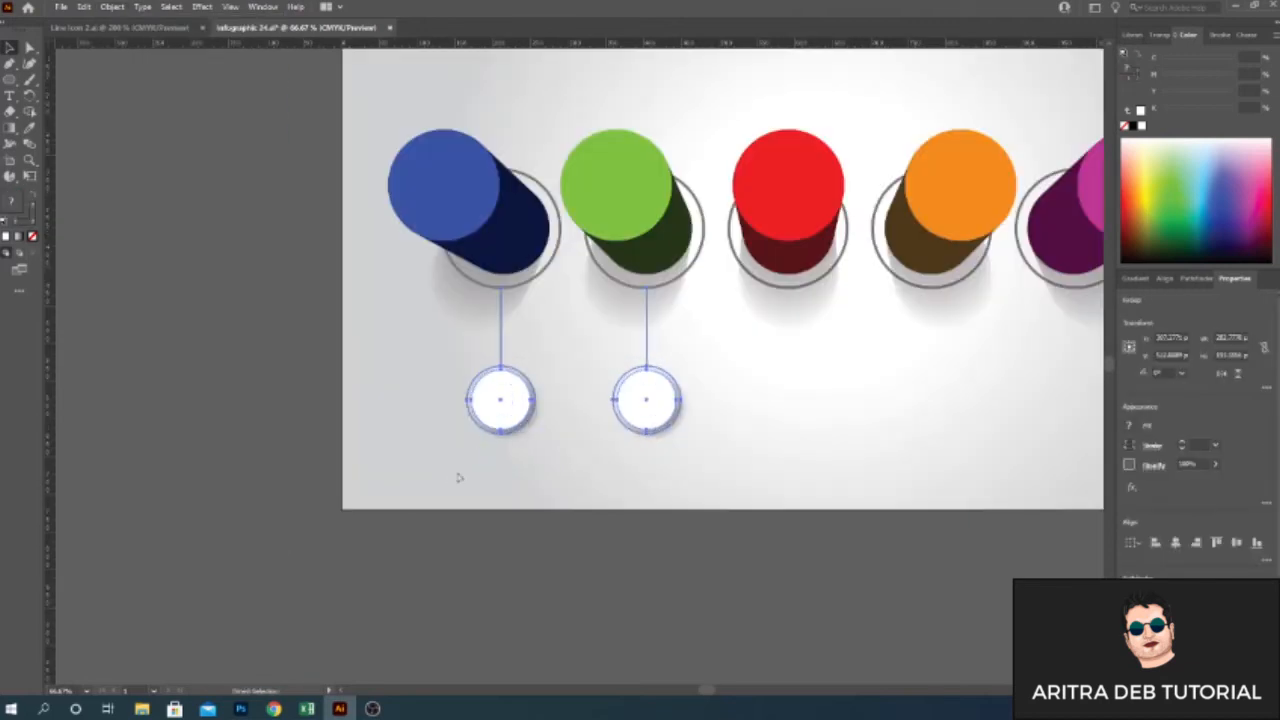
pyautogui.hotkey('alt', 'shift', 'Right')
pyautogui.hotkey('shift', 'Right')
pyautogui.hotkey('shift', 'Right')
pyautogui.hotkey('shift', 'Right')
pyautogui.hotkey('shift', 'Right')
pyautogui.hotkey('shift', 'Right')
pyautogui.hotkey('shift', 'Right')
pyautogui.hotkey('shift', 'Right')
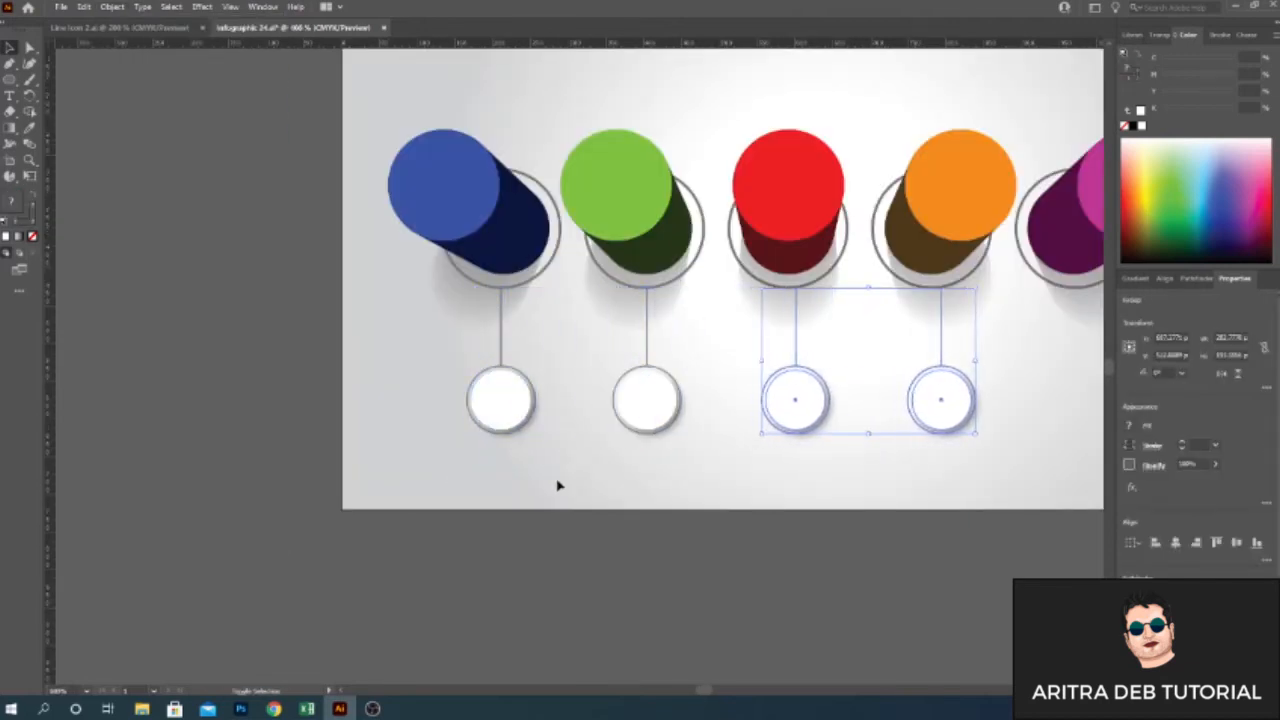
# Nudge the red and orange cylinders' connector groups slightly left to centre them under their rings.
pyautogui.click(760, 515)
pyautogui.hscroll(5, 730, 500)
pyautogui.click(684, 462)
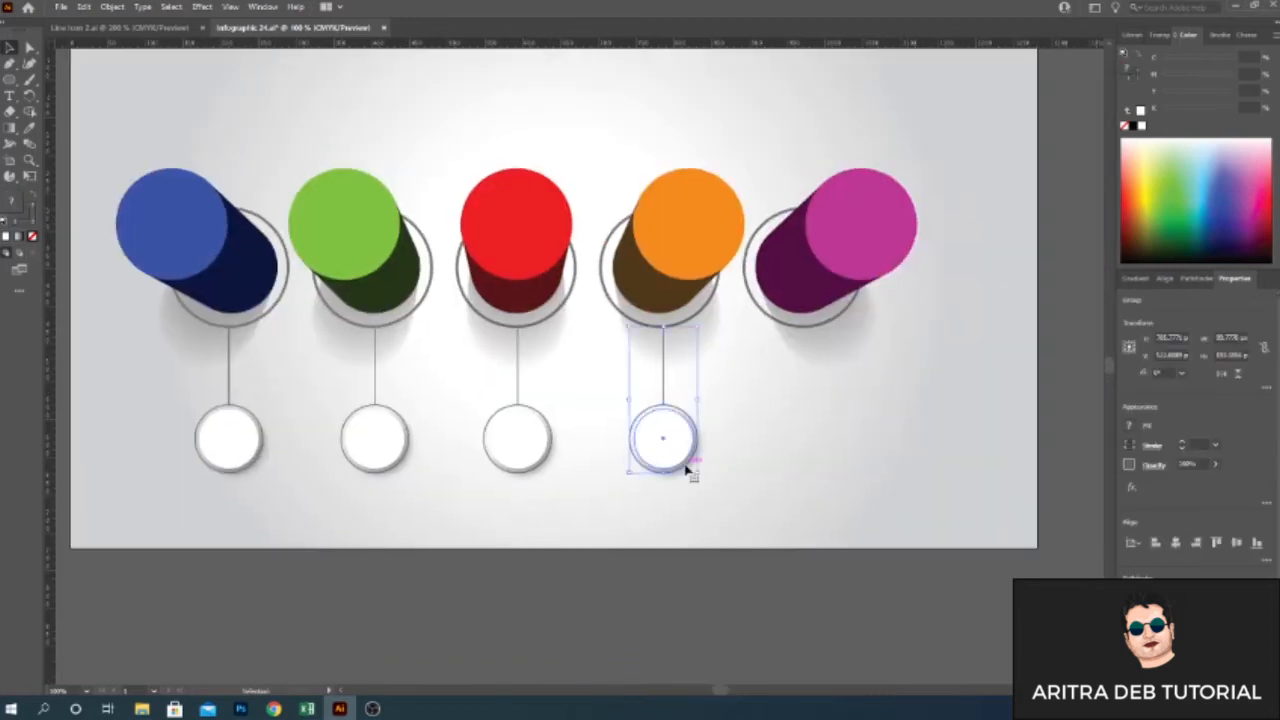
pyautogui.click(663, 480)
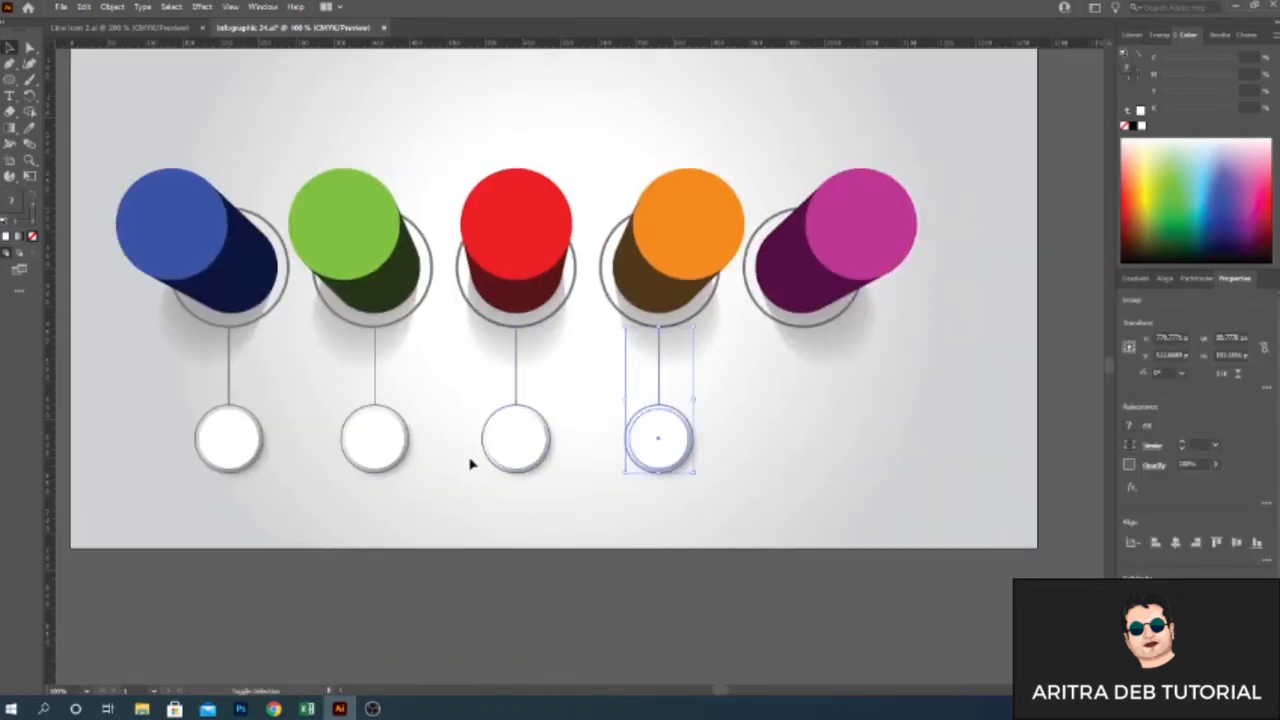
# Duplicate the orange cylinder's connector group to the right, below the magenta cylinder's ring.
pyautogui.hotkey('alt', 'shift', 'Right')
pyautogui.hotkey('shift', 'Right')
pyautogui.hotkey('shift', 'Right')
pyautogui.hotkey('shift', 'Right')
pyautogui.hotkey('shift', 'Right')
pyautogui.hotkey('shift', 'Right')
pyautogui.hotkey('shift', 'Right')
pyautogui.hotkey('shift', 'Right')
pyautogui.click(693, 483)
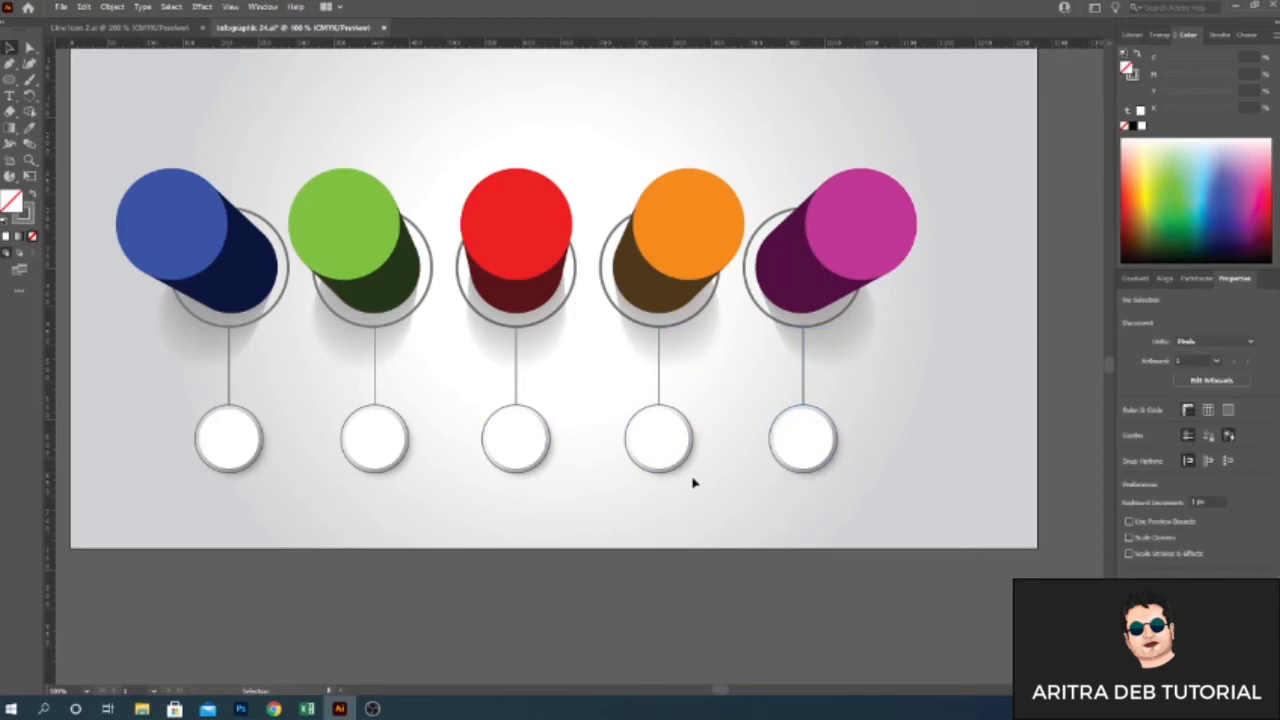
# Add a large white "01" text label on the blue cylinder's top face.
pyautogui.moveTo(438, 387); pyautogui.dragTo(516, 458)
pyautogui.click(346, 143)
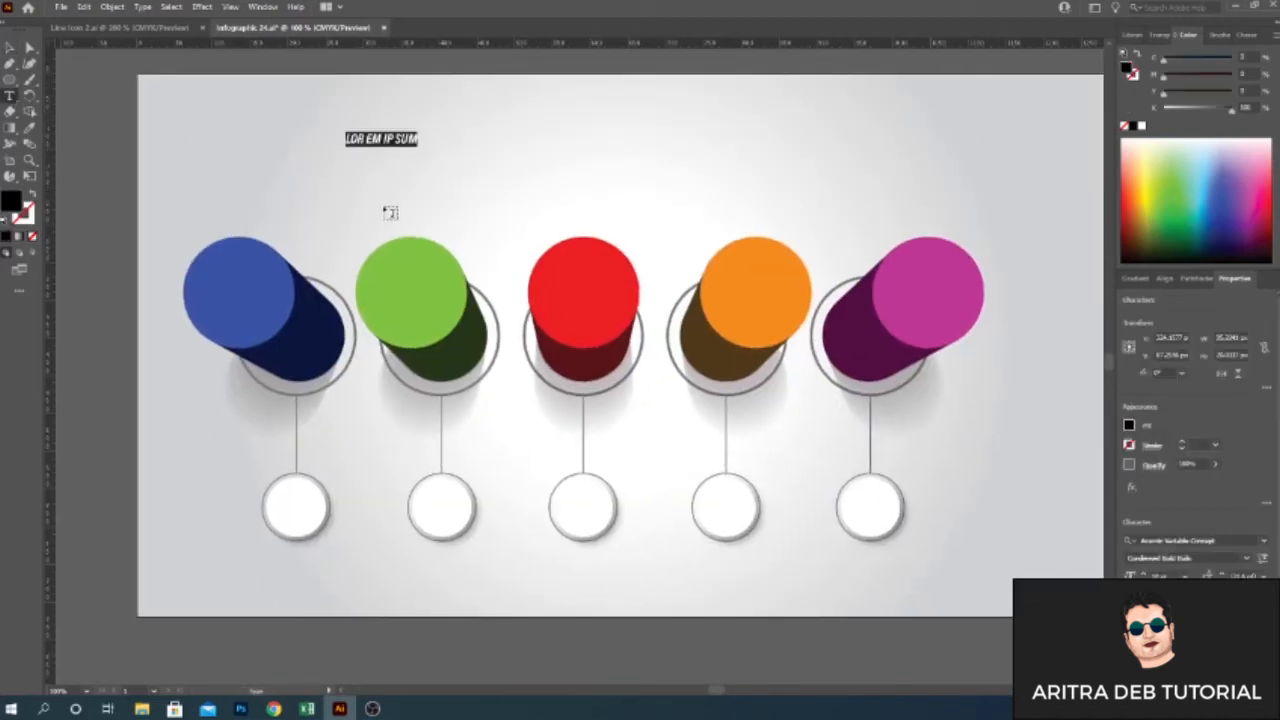
pyautogui.moveTo(354, 147); pyautogui.dragTo(250, 313)
pyautogui.hotkey('ctrl', 'shift', 'c')
pyautogui.doubleClick(12, 203)
pyautogui.click(1064, 277)
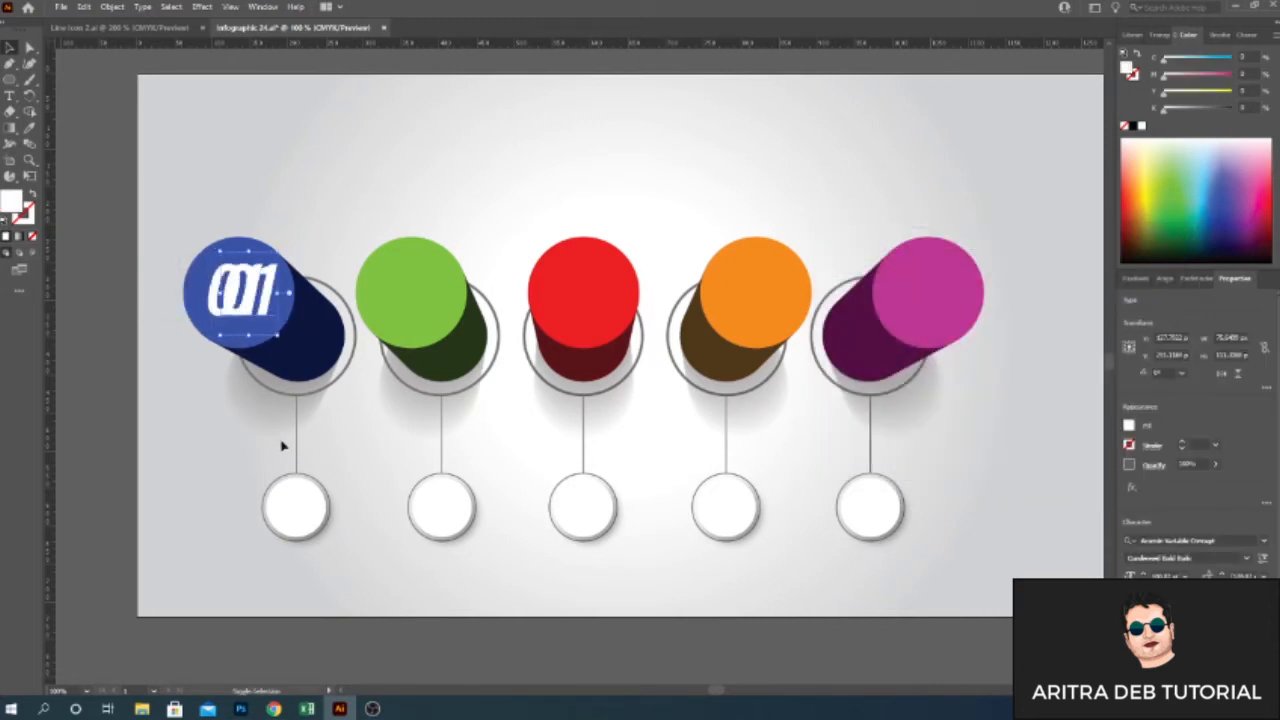
# Duplicate the "01" label from the blue cylinder onto the green cylinder's top face.
pyautogui.hotkey('shift', 'Right')
pyautogui.hotkey('shift', 'Right')
pyautogui.hotkey('shift', 'Right')
pyautogui.hotkey('shift', 'Right')
pyautogui.hotkey('shift', 'Right')
pyautogui.hotkey('shift', 'Right')
pyautogui.hotkey('shift', 'Right')
pyautogui.hotkey('shift', 'Right')
pyautogui.hotkey('shift', 'Right')
pyautogui.hotkey('shift', 'Right')
pyautogui.hotkey('shift', 'Right')
pyautogui.hotkey('shift', 'Right')
pyautogui.hotkey('shift', 'Right')
pyautogui.hotkey('shift', 'Right')
pyautogui.hotkey('shift', 'Right')
pyautogui.hotkey('shift', 'Right')
pyautogui.hotkey('shift', 'Right')
pyautogui.hotkey('shift', 'Right')
pyautogui.hotkey('shift', 'Right')
pyautogui.hotkey('shift', 'Right')
# Duplicate the blue and green cylinders' "01" labels together onto the red and orange cylinders' top faces.
pyautogui.hotkey('ctrl', 'c')
pyautogui.hotkey('ctrl', 'f')
pyautogui.hotkey('shift', 'Right')
pyautogui.hotkey('shift', 'Right')
pyautogui.hotkey('shift', 'Right')
pyautogui.hotkey('shift', 'Right')
pyautogui.hotkey('shift', 'Right')
pyautogui.hotkey('shift', 'Right')
pyautogui.hotkey('shift', 'Right')
pyautogui.hotkey('shift', 'Right')
pyautogui.hotkey('shift', 'Right')
pyautogui.hotkey('shift', 'Right')
pyautogui.hotkey('shift', 'Right')
pyautogui.hotkey('shift', 'Right')
pyautogui.hotkey('shift', 'Right')
pyautogui.hotkey('shift', 'Right')
pyautogui.hotkey('shift', 'Right')
pyautogui.hotkey('shift', 'Right')
pyautogui.hotkey('shift', 'Right')
pyautogui.hotkey('shift', 'Right')
pyautogui.hotkey('shift', 'Right')
pyautogui.hotkey('shift', 'Right')
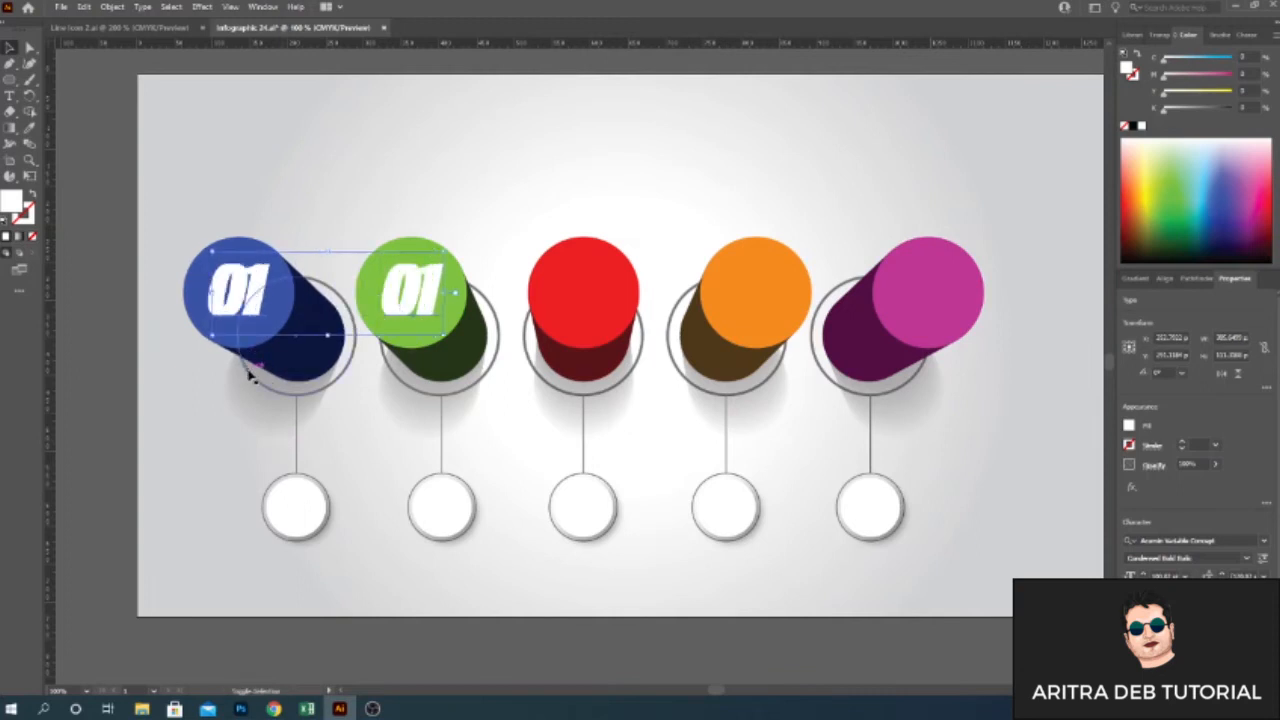
# Duplicate the orange cylinder's "01" label to the right, onto the magenta cylinder's top face.
pyautogui.click(766, 286)
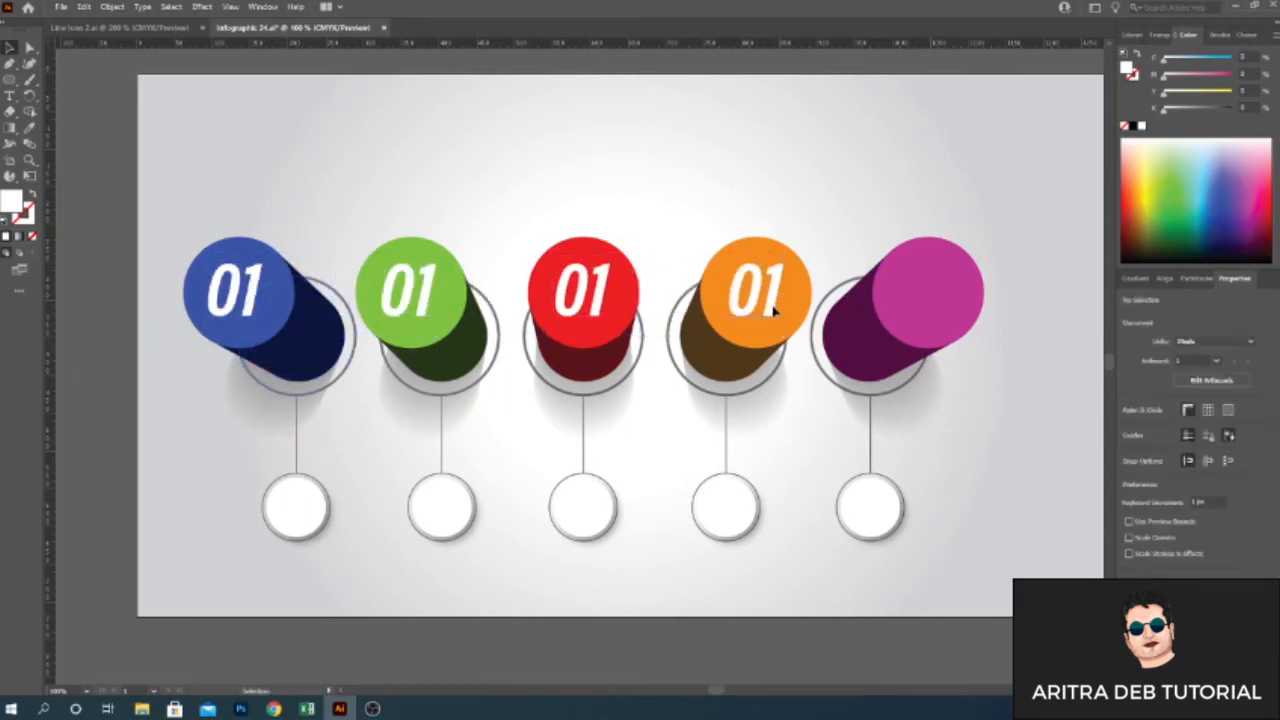
pyautogui.hotkey('ctrl', 'c')
pyautogui.hotkey('ctrl', 'f')
pyautogui.hotkey('shift', 'Right')
pyautogui.hotkey('shift', 'Right')
pyautogui.hotkey('shift', 'Right')
pyautogui.hotkey('shift', 'Right')
pyautogui.hotkey('shift', 'Right')
pyautogui.hotkey('shift', 'Right')
pyautogui.hotkey('shift', 'Right')
pyautogui.hotkey('shift', 'Right')
# Change the labels on the magenta, orange, red and green cylinders to 05, 04, 03 and 02 respectively.
pyautogui.moveTo(942, 290); pyautogui.dragTo(936, 309)
pyautogui.write('5')
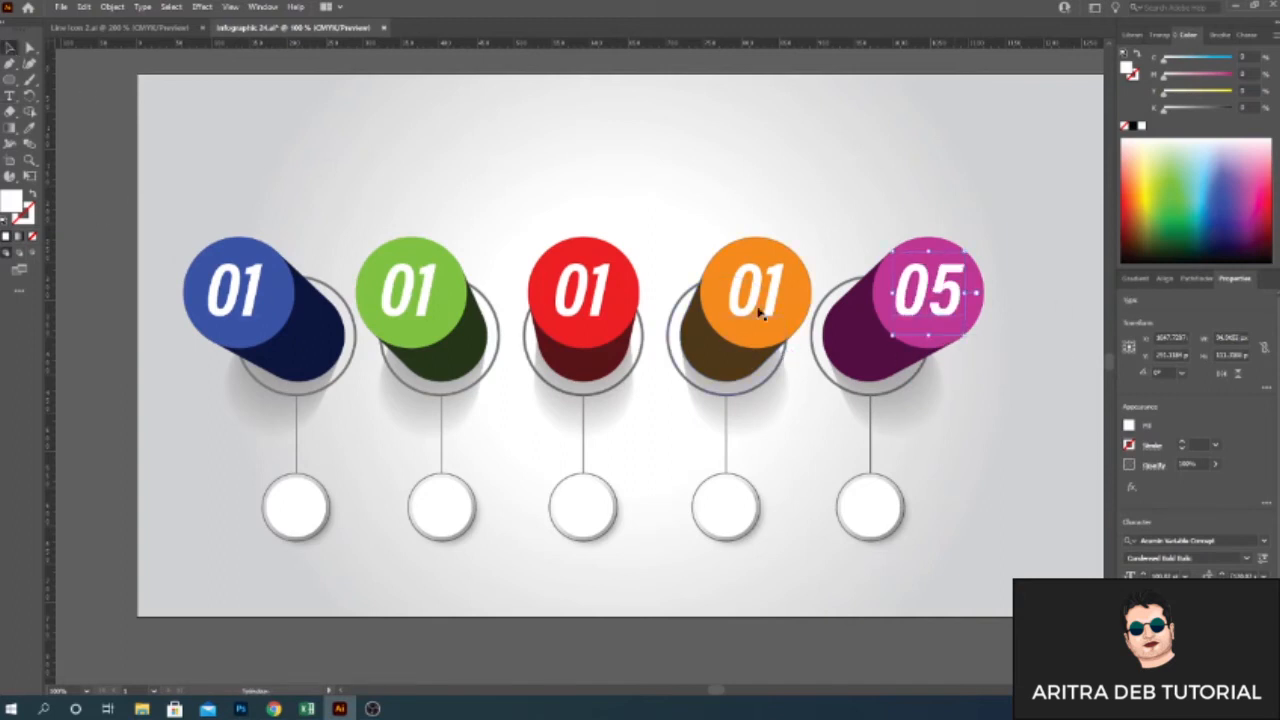
pyautogui.write('4')
pyautogui.doubleClick(614, 318)
pyautogui.moveTo(616, 290); pyautogui.dragTo(597, 300)
pyautogui.write('3')
pyautogui.doubleClick(410, 290)
pyautogui.moveTo(436, 268); pyautogui.dragTo(425, 345)
pyautogui.write('2')
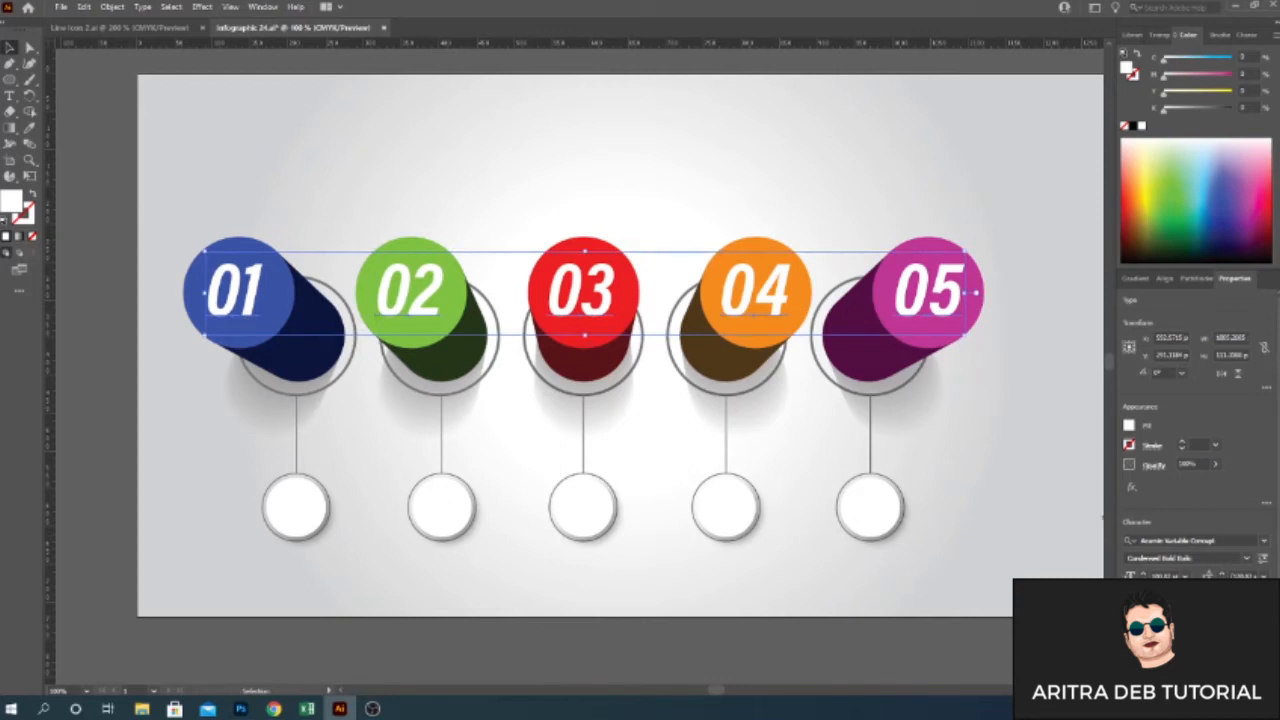
pyautogui.click(1011, 454)
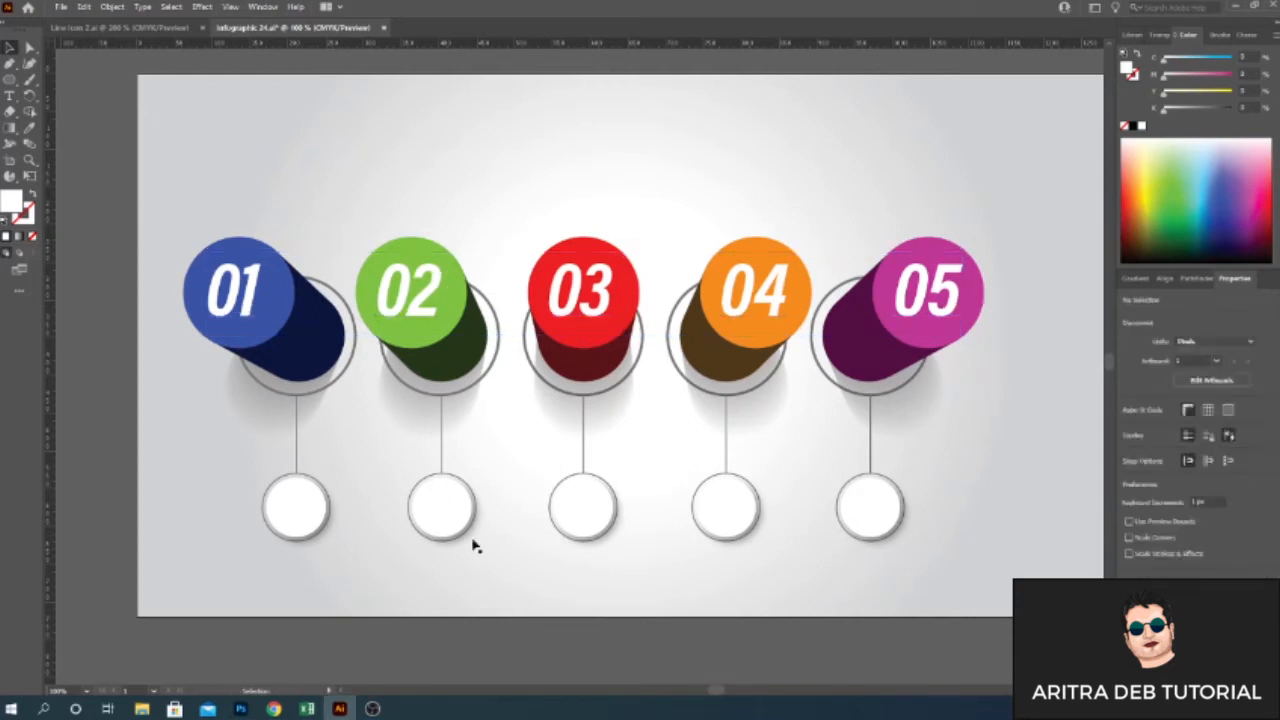
pyautogui.hotkey('ctrl', 'a')
pyautogui.keyDown('shift'); pyautogui.click(760, 411); pyautogui.keyUp('shift')
pyautogui.hotkey('shift', 'Up')
pyautogui.hotkey('shift', 'Up')
pyautogui.hotkey('shift', 'Up')
pyautogui.hotkey('shift', 'Up')
pyautogui.hotkey('shift', 'Up')
pyautogui.hotkey('shift', 'Up')
pyautogui.hotkey('shift', 'Up')
pyautogui.hotkey('shift', 'Up')
pyautogui.hotkey('shift', 'Up')
pyautogui.hotkey('ctrl', 'z')
pyautogui.hotkey('ctrl', 'z')
pyautogui.hotkey('ctrl', 'z')
pyautogui.hotkey('ctrl', 'z')
pyautogui.hotkey('ctrl', 'z')
pyautogui.hotkey('ctrl', 'z')
pyautogui.hotkey('ctrl', 'z')
pyautogui.hotkey('ctrl', 'z')
pyautogui.hotkey('ctrl', 'z')
# Lock the grey gradient background rectangle.
pyautogui.click(126, 169)
pyautogui.hotkey('ctrl', 'a')
pyautogui.click(112, 7)
pyautogui.click(128, 116)
pyautogui.click(126, 160)
pyautogui.click(158, 146)
pyautogui.click(112, 8)
pyautogui.moveTo(140, 101)
pyautogui.click(312, 101)
# Select all five cylinders with their numbers, rings, connectors and circles and move them up near the artboard's upper edge.
pyautogui.moveTo(122, 155); pyautogui.dragTo(943, 574)
pyautogui.hotkey('shift', 'Up')
pyautogui.hotkey('shift', 'Up')
pyautogui.hotkey('shift', 'Up')
pyautogui.hotkey('shift', 'Up')
pyautogui.hotkey('shift', 'Up')
pyautogui.hotkey('shift', 'Up')
pyautogui.hotkey('shift', 'Up')
pyautogui.hotkey('shift', 'Up')
pyautogui.hotkey('shift', 'Up')
pyautogui.hotkey('shift', 'Up')
pyautogui.hotkey('shift', 'Up')
pyautogui.hotkey('shift', 'Up')
pyautogui.hotkey('shift', 'Up')
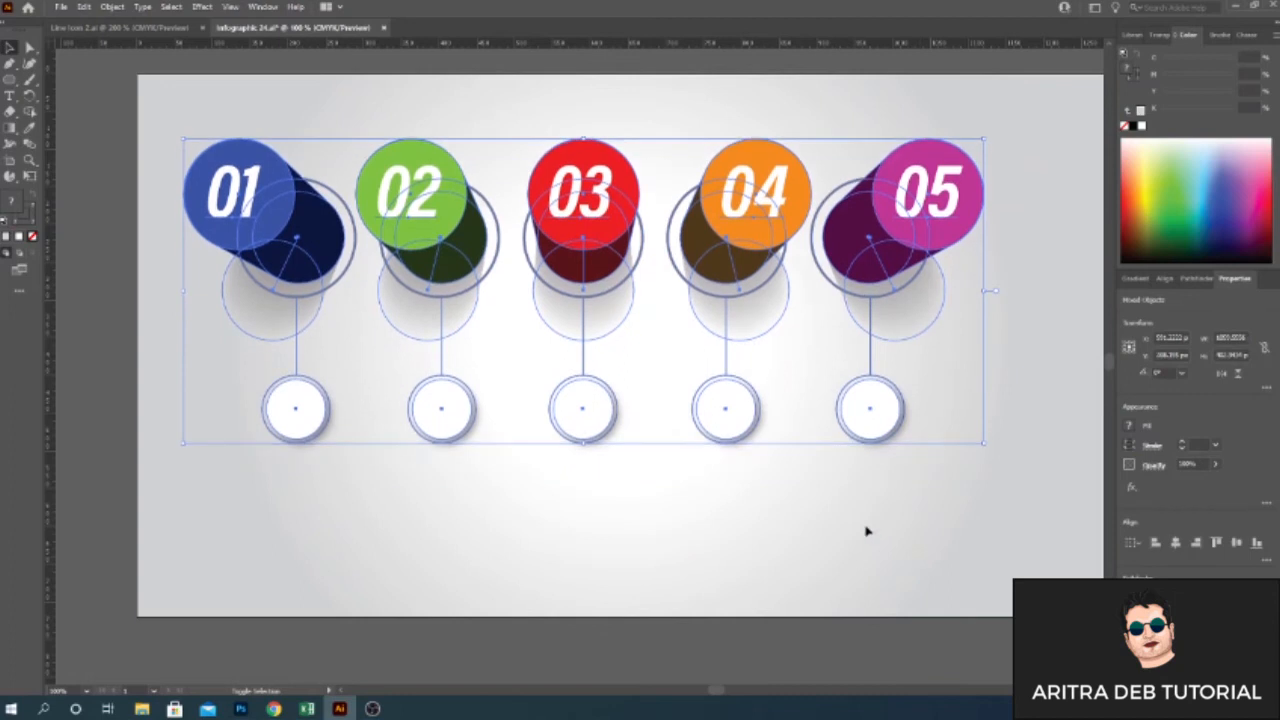
pyautogui.click(867, 531)
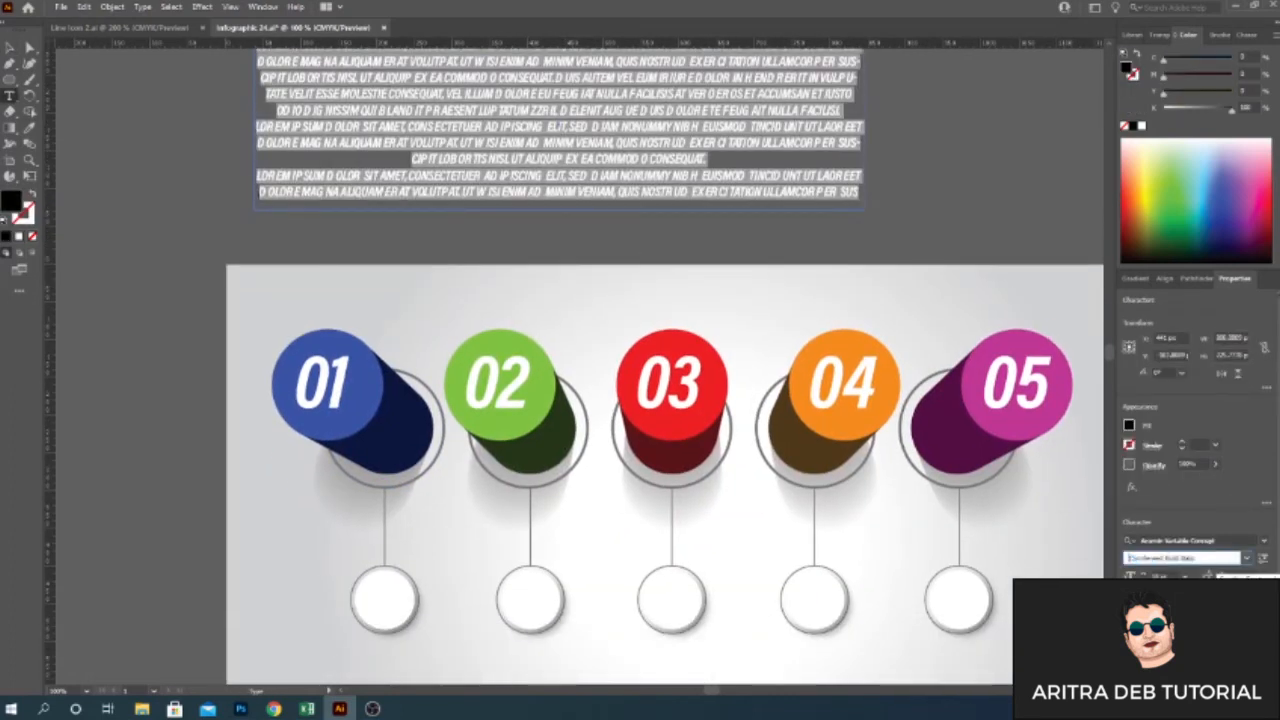
# Format the placeholder text box above the artboard in Arial Regular at 11 pt and turn off all caps.
pyautogui.click(1222, 541)
pyautogui.write('ari')
pyautogui.click(968, 245)
pyautogui.click(1185, 577)
pyautogui.click(1213, 429)
pyautogui.click(1143, 592)
pyautogui.click(768, 371)
pyautogui.click(1130, 646)
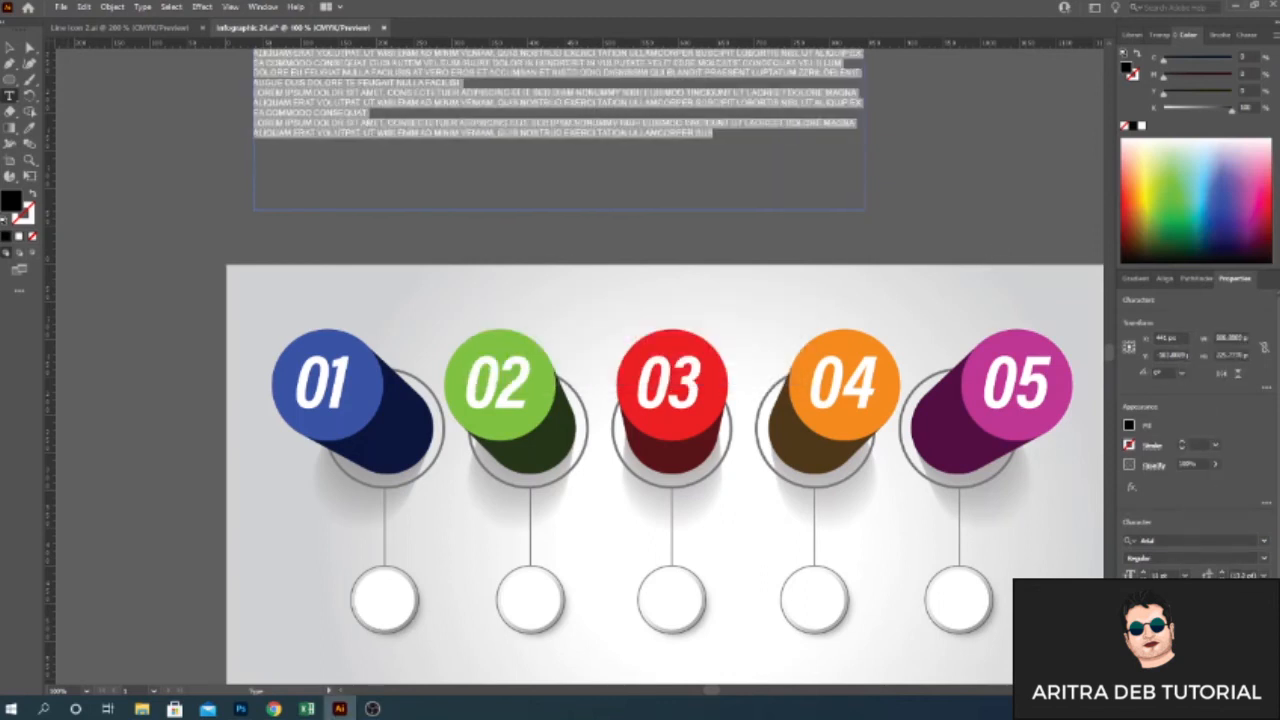
pyautogui.click(1266, 608)
pyautogui.click(1131, 523)
# Copy a short Lorem ipsum passage into a new centred text box about 155 px wide beneath the first white circle.
pyautogui.click(10, 48)
pyautogui.click(108, 88)
pyautogui.moveTo(476, 324); pyautogui.dragTo(543, 355)
pyautogui.doubleClick(372, 82)
pyautogui.moveTo(410, 84); pyautogui.dragTo(318, 52)
pyautogui.click(9, 48)
pyautogui.scroll(-5, 306, 309)
pyautogui.press('t')
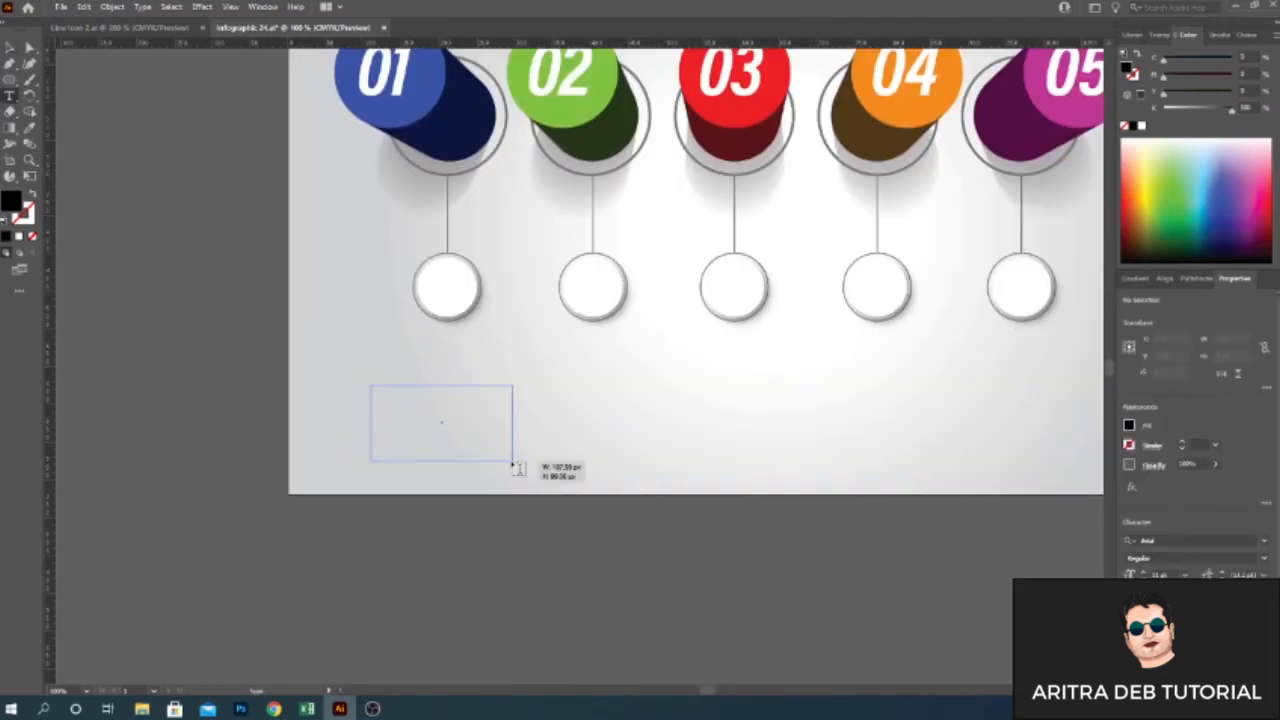
pyautogui.moveTo(503, 472); pyautogui.dragTo(500, 460)
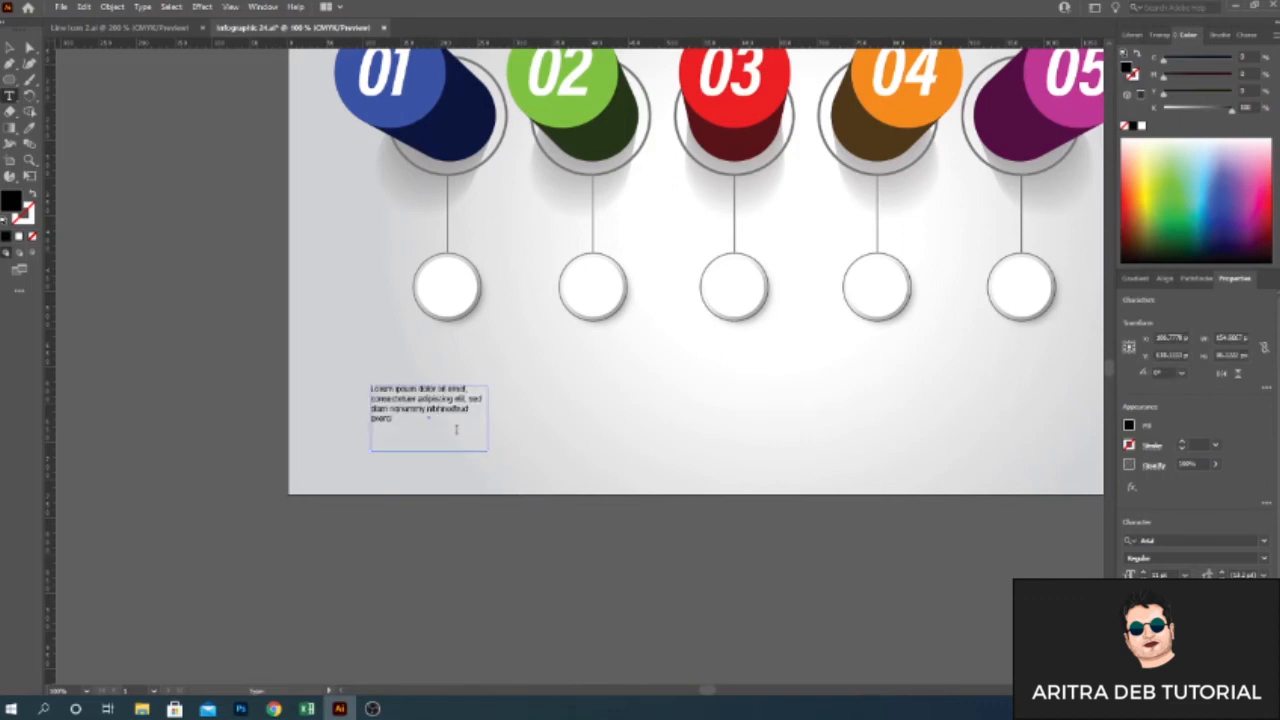
pyautogui.press('Escape')
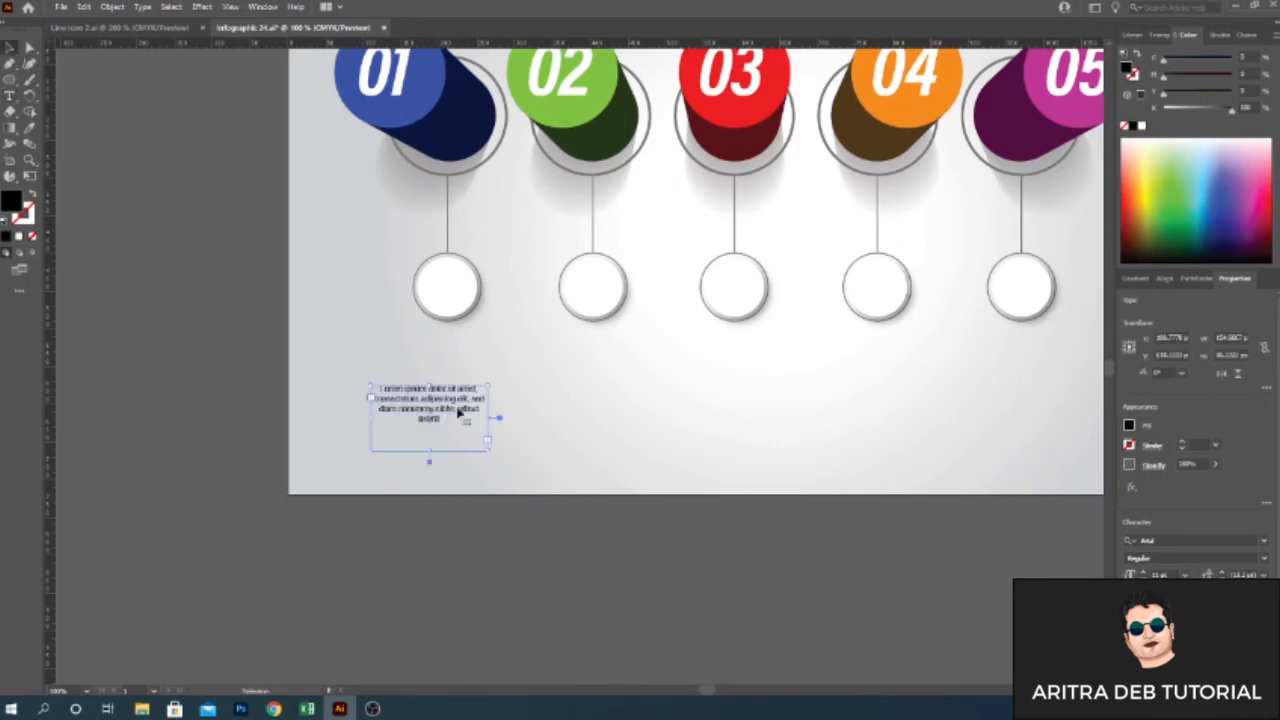
pyautogui.moveTo(455, 412); pyautogui.dragTo(478, 397)
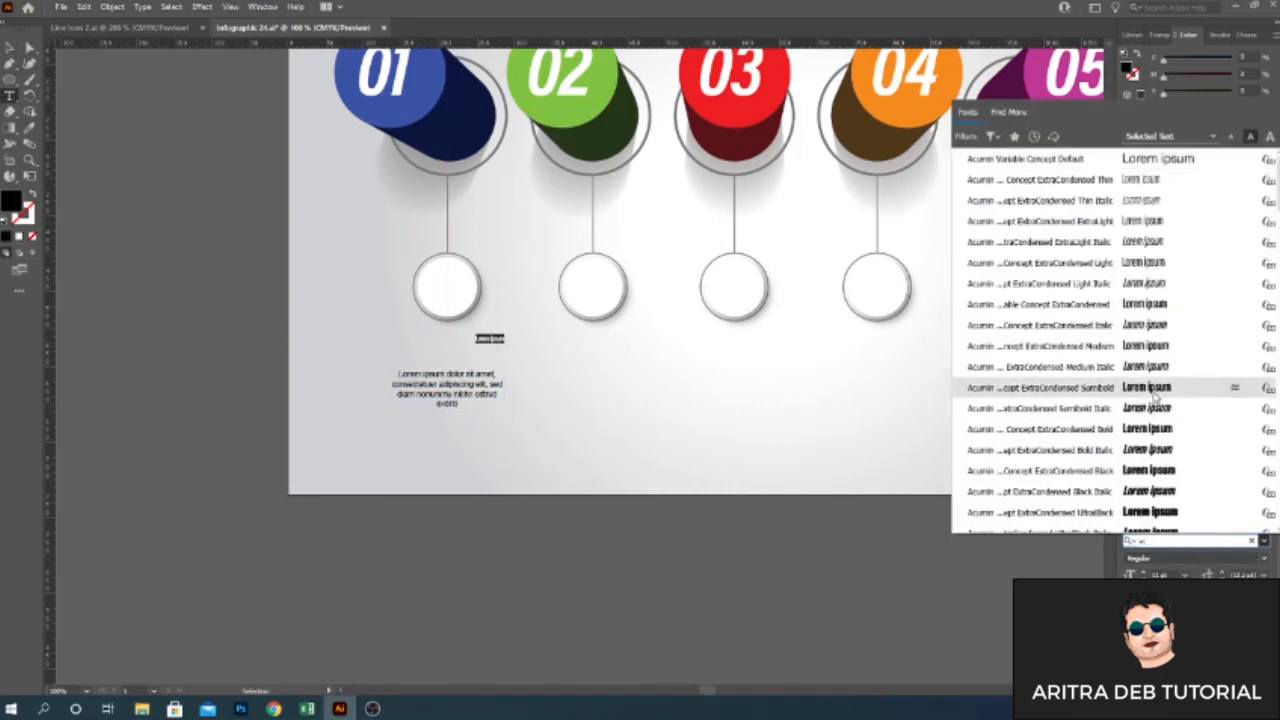
# Set the "Lorem ipsum" heading in Acumin Variable Concept ExtraCondensed Semibold with all caps.
pyautogui.click(1190, 392)
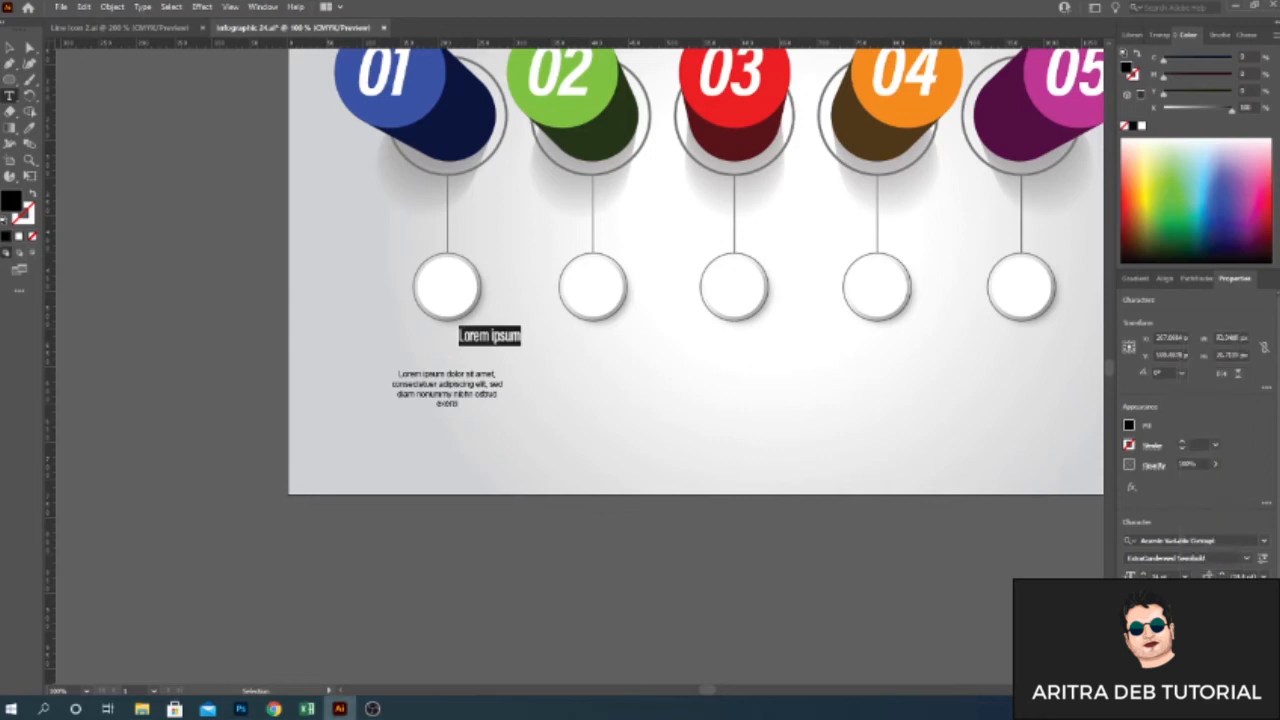
pyautogui.hotkey('ctrl', 't')
pyautogui.click(1132, 525)
pyautogui.hotkey('ctrl', 't')
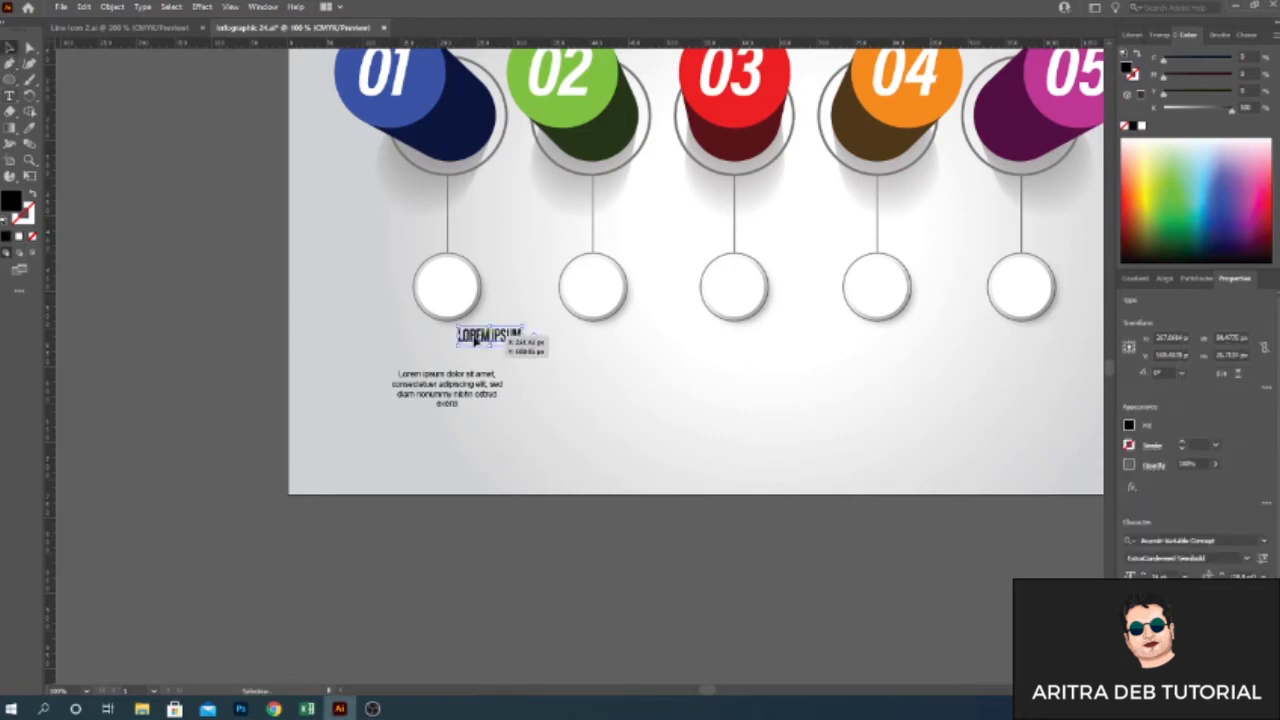
# Centre the LOREM IPSUM heading above the paragraph and move both up close beneath the first white circle.
pyautogui.moveTo(475, 340); pyautogui.dragTo(433, 362)
pyautogui.moveTo(483, 454); pyautogui.dragTo(466, 360)
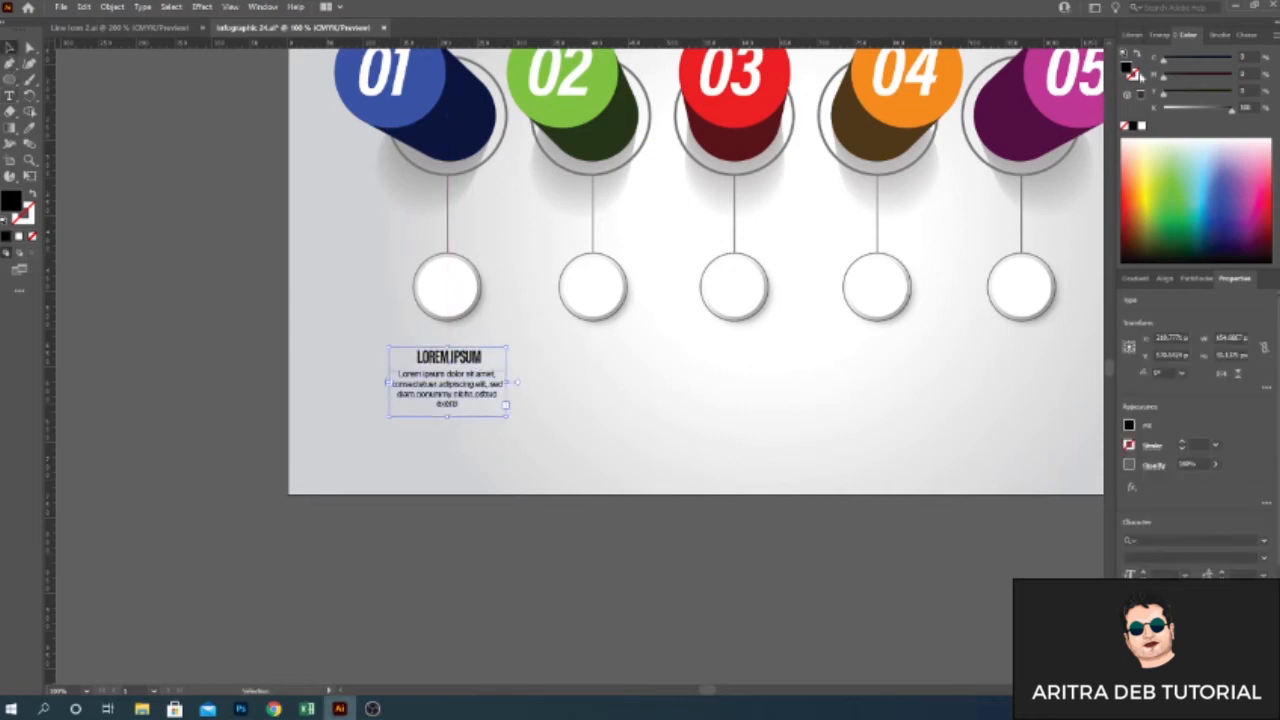
pyautogui.click(1165, 279)
pyautogui.click(1160, 315)
pyautogui.hotkey('shift', 'Up')
pyautogui.hotkey('shift', 'Up')
pyautogui.click(586, 463)
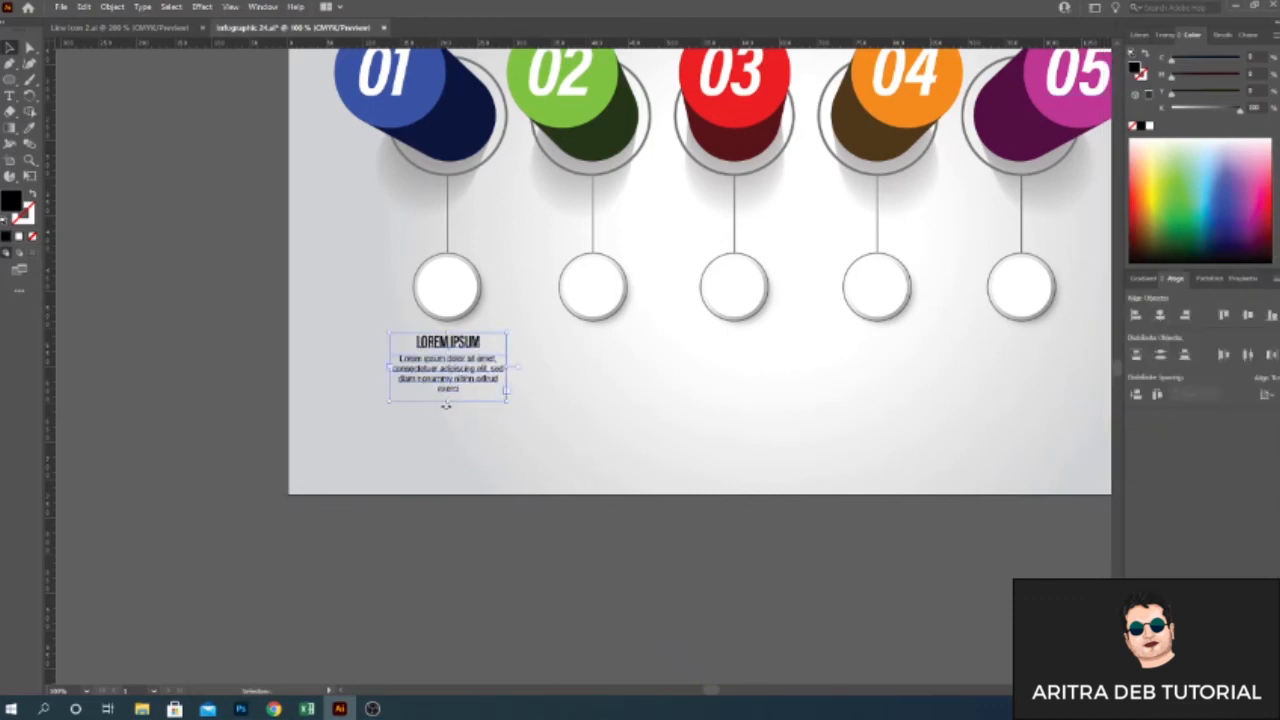
# Place a copy of the heading and paragraph beneath the second white circle.
pyautogui.hotkey('shift', 'Right')
pyautogui.hotkey('shift', 'Right')
pyautogui.hotkey('shift', 'Right')
pyautogui.hotkey('shift', 'Right')
pyautogui.hotkey('shift', 'Right')
pyautogui.hotkey('shift', 'Right')
pyautogui.hotkey('shift', 'Right')
pyautogui.hotkey('shift', 'Right')
pyautogui.hotkey('shift', 'Right')
pyautogui.hotkey('shift', 'Right')
pyautogui.hotkey('shift', 'Right')
pyautogui.hotkey('shift', 'Right')
pyautogui.hotkey('shift', 'Right')
pyautogui.hotkey('shift', 'Right')
pyautogui.hotkey('shift', 'Right')
pyautogui.hotkey('shift', 'Right')
pyautogui.hotkey('shift', 'Right')
pyautogui.hotkey('shift', 'Right')
pyautogui.hotkey('shift', 'Right')
pyautogui.hotkey('shift', 'Right')
pyautogui.hotkey('shift', 'Left')
pyautogui.hotkey('shift', 'Left')
pyautogui.hotkey('shift', 'Left')
# Duplicate the first two text blocks together and place the copies beneath the third and fourth white circles.
pyautogui.keyDown('shift'); pyautogui.click(476, 393); pyautogui.keyUp('shift')
pyautogui.hotkey('alt', 'shift', 'Right')
pyautogui.hotkey('shift', 'Right')
pyautogui.hotkey('shift', 'Right')
pyautogui.hotkey('shift', 'Right')
pyautogui.hotkey('shift', 'Right')
pyautogui.hotkey('shift', 'Right')
pyautogui.hotkey('shift', 'Right')
pyautogui.hotkey('shift', 'Right')
pyautogui.hotkey('shift', 'Right')
pyautogui.hotkey('shift', 'Right')
pyautogui.hotkey('shift', 'Right')
pyautogui.hotkey('shift', 'Right')
pyautogui.hotkey('shift', 'Right')
pyautogui.hotkey('shift', 'Right')
pyautogui.hotkey('shift', 'Right')
pyautogui.hotkey('shift', 'Right')
pyautogui.hotkey('shift', 'Right')
pyautogui.hotkey('shift', 'Right')
pyautogui.hotkey('shift', 'Right')
pyautogui.hotkey('shift', 'Right')
pyautogui.hotkey('shift', 'Right')
pyautogui.press('Right')
pyautogui.press('Right')
pyautogui.press('Right')
pyautogui.press('Right')
pyautogui.press('Right')
# Duplicate the fourth text block and place the copy beneath the fifth white circle.
pyautogui.click(751, 514)
pyautogui.click(900, 378)
pyautogui.moveTo(848, 385); pyautogui.dragTo(784, 375)
pyautogui.click(682, 334)
pyautogui.keyDown('shift'); pyautogui.click(837, 334); pyautogui.keyUp('shift')
pyautogui.keyDown('shift'); pyautogui.click(530, 352); pyautogui.keyUp('shift')
pyautogui.keyDown('shift'); pyautogui.click(404, 357); pyautogui.keyUp('shift')
pyautogui.click(811, 385)
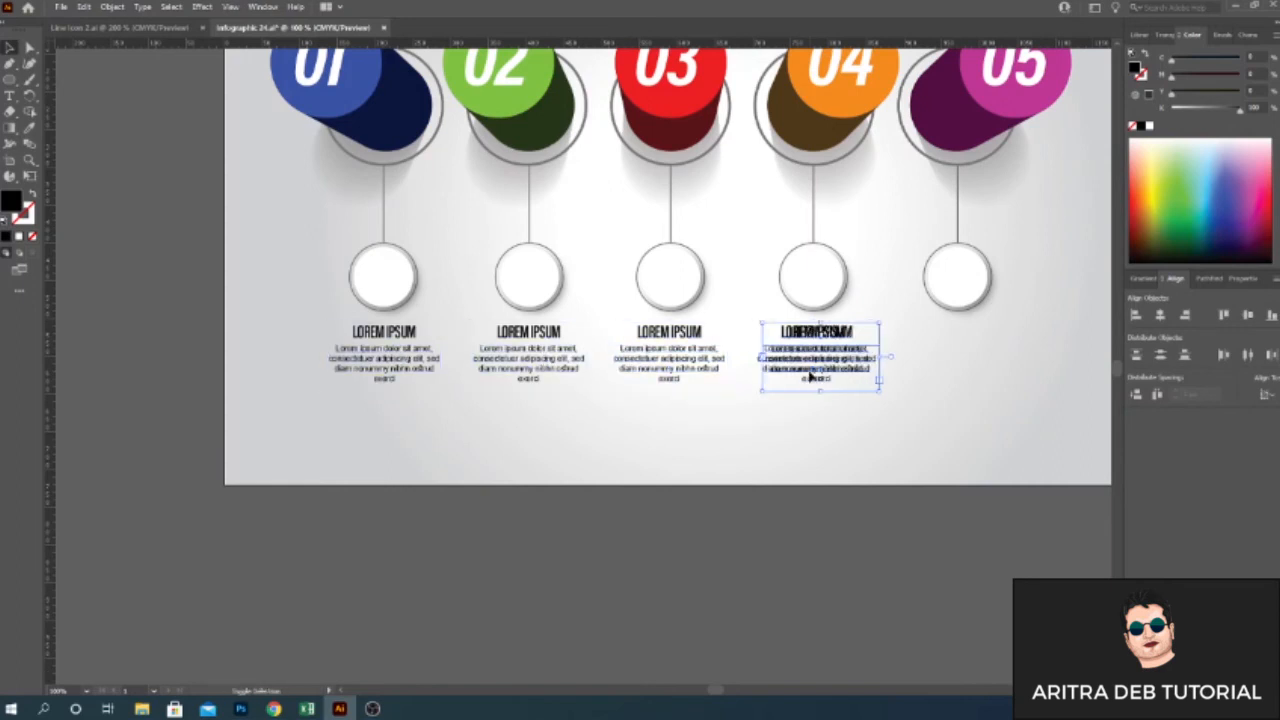
pyautogui.hotkey('ctrl', 'd')
# Ungroup all five text blocks into separate headings and paragraphs.
pyautogui.keyDown('shift'); pyautogui.click(812, 360); pyautogui.keyUp('shift')
pyautogui.keyDown('shift'); pyautogui.click(669, 360); pyautogui.keyUp('shift')
pyautogui.keyDown('shift'); pyautogui.click(528, 360); pyautogui.keyUp('shift')
pyautogui.keyDown('shift'); pyautogui.click(405, 357); pyautogui.keyUp('shift')
pyautogui.click(112, 6)
pyautogui.click(125, 82)
pyautogui.click(834, 534)
# Recolour the first LOREM IPSUM heading with the blue sampled from cylinder 01's top face.
pyautogui.moveTo(423, 367); pyautogui.dragTo(450, 534)
pyautogui.click(30, 128)
pyautogui.click(332, 226)
pyautogui.hotkey('ctrl', 'z')
pyautogui.click(313, 214)
# Recolour the second to fifth headings with the green, red, orange and magenta sampled from cylinders 02 to 05.
pyautogui.click(529, 504)
pyautogui.press('i')
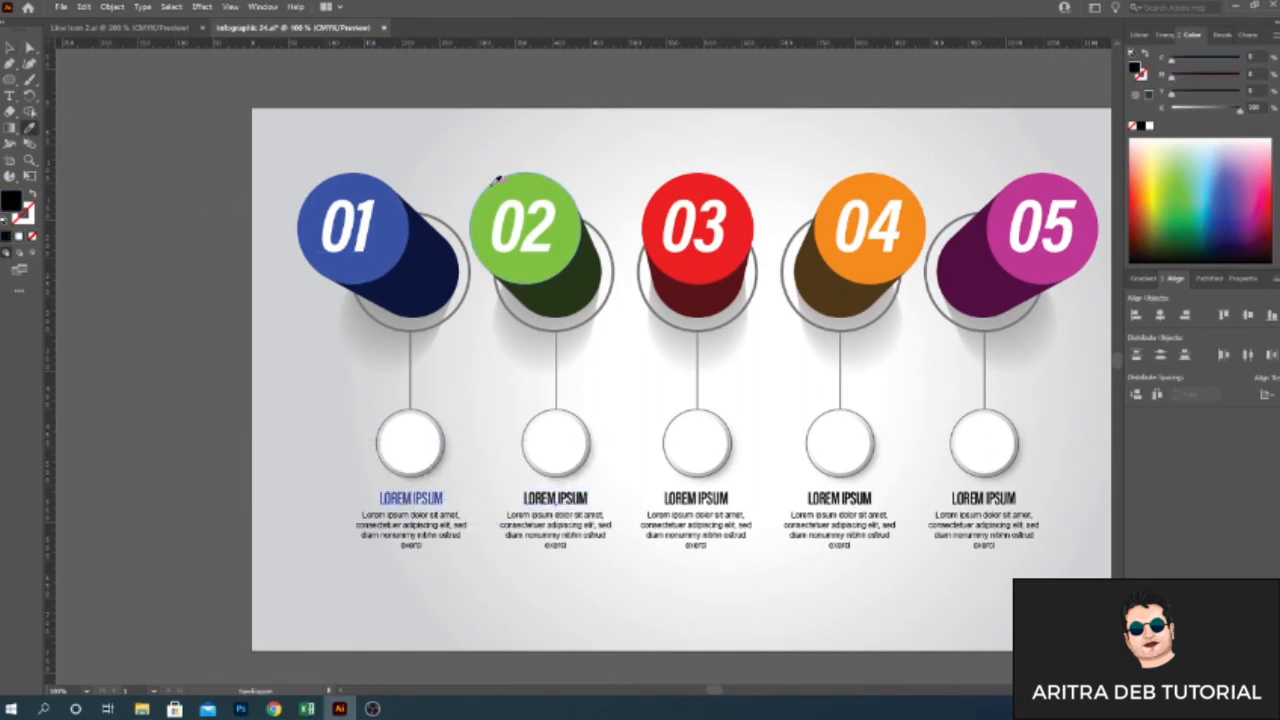
pyautogui.click(494, 183)
pyautogui.keyDown('ctrl'); pyautogui.click(696, 498); pyautogui.keyUp('ctrl')
pyautogui.click(663, 183)
pyautogui.keyDown('ctrl'); pyautogui.click(840, 498); pyautogui.keyUp('ctrl')
pyautogui.click(820, 228)
pyautogui.keyDown('ctrl'); pyautogui.click(984, 498); pyautogui.keyUp('ctrl')
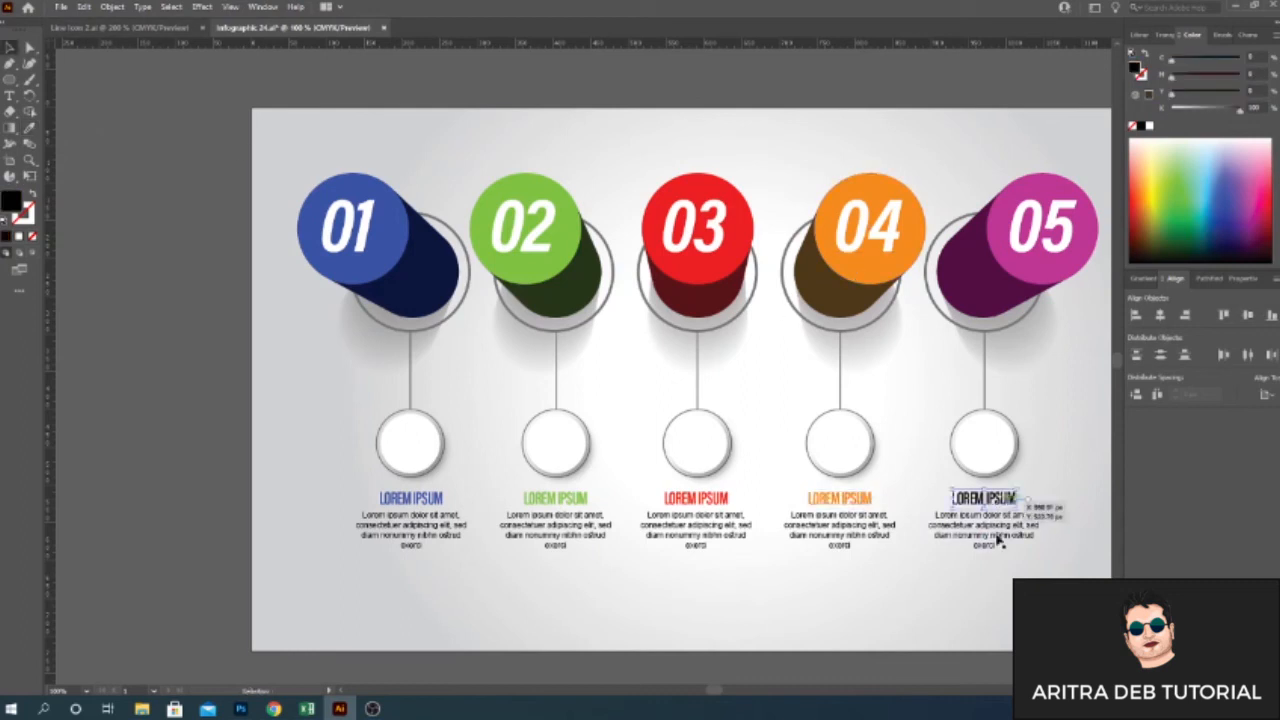
pyautogui.click(1008, 260)
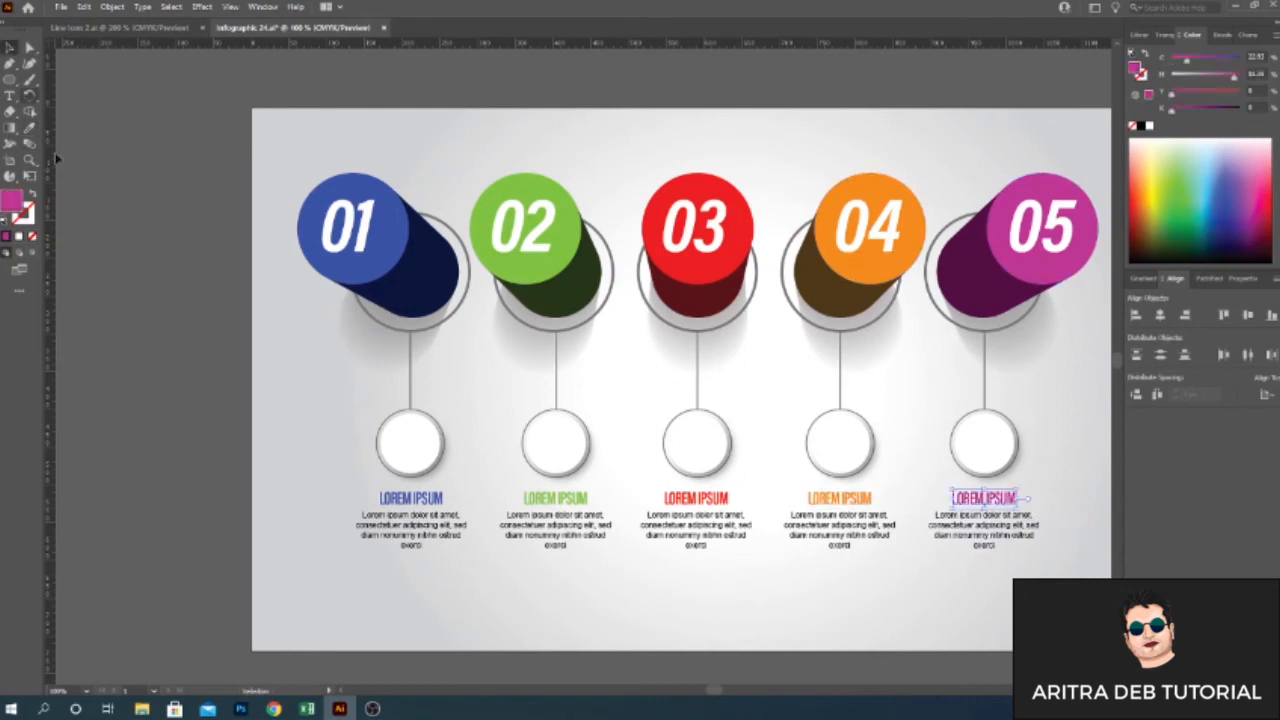
# Copy the piggy bank icon from Line Icon 2.ai into the infographic and place it in the first white circle.
pyautogui.hotkey('ctrl', 'Tab')
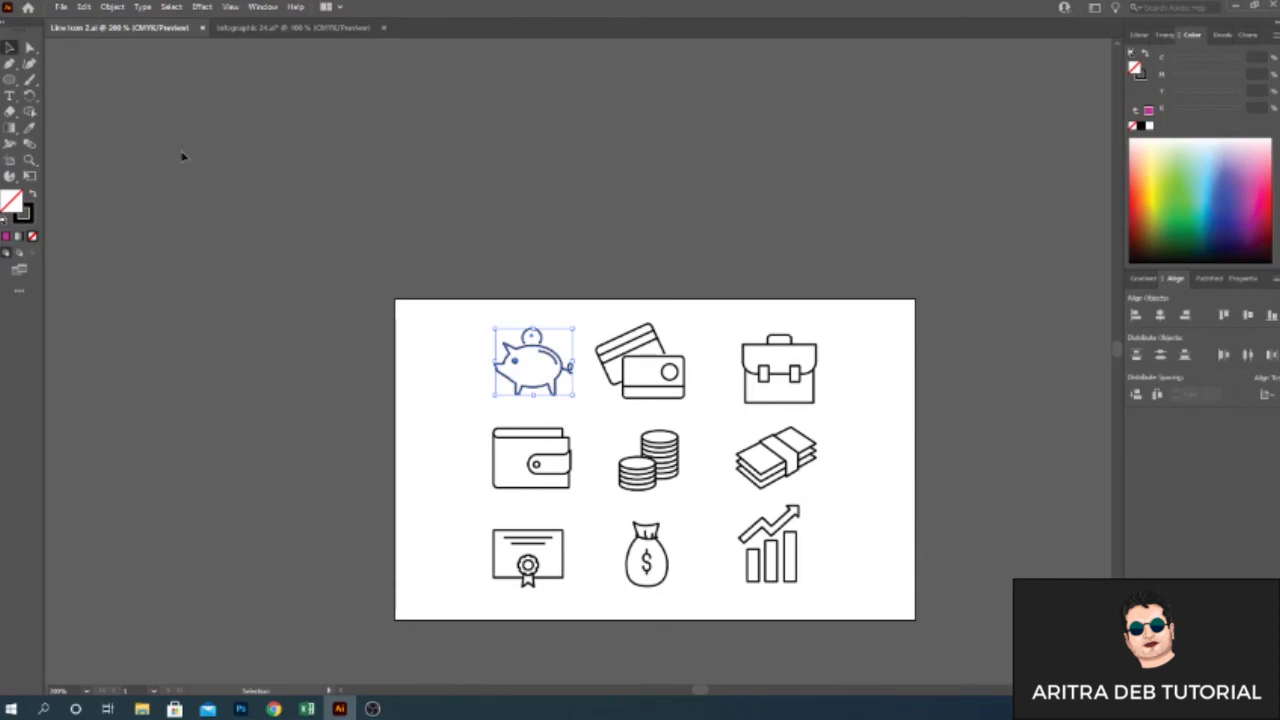
pyautogui.hotkey('ctrl', 'Tab')
pyautogui.scroll(3, 500, 486)
pyautogui.hotkey('ctrl', 'v')
pyautogui.moveTo(620, 372); pyautogui.dragTo(572, 388)
# Copy the credit cards icon into the second white circle and adjust the piggy bank's position in the first.
pyautogui.hotkey('ctrl', 'Tab')
pyautogui.click(640, 370)
pyautogui.hotkey('ctrl', 'c')
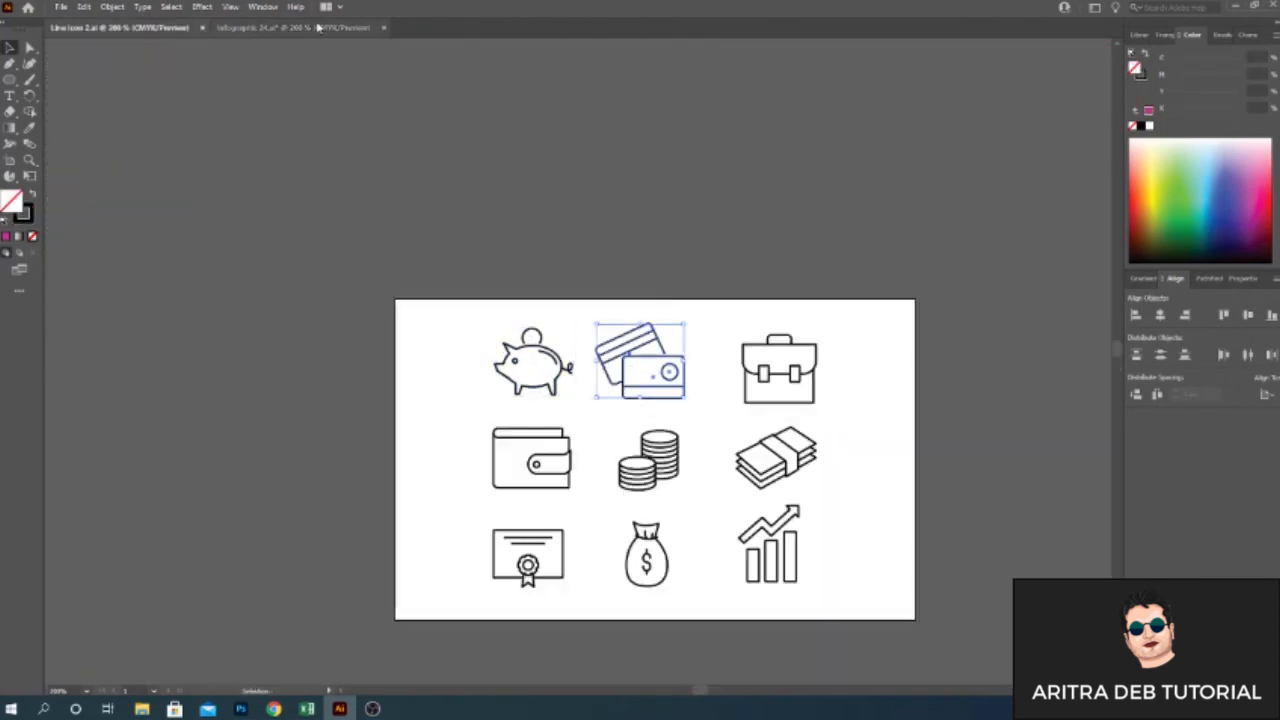
pyautogui.hotkey('ctrl', 'Tab')
pyautogui.hotkey('ctrl', 'v')
pyautogui.moveTo(622, 380); pyautogui.dragTo(667, 418)
pyautogui.moveTo(356, 426); pyautogui.dragTo(361, 434)
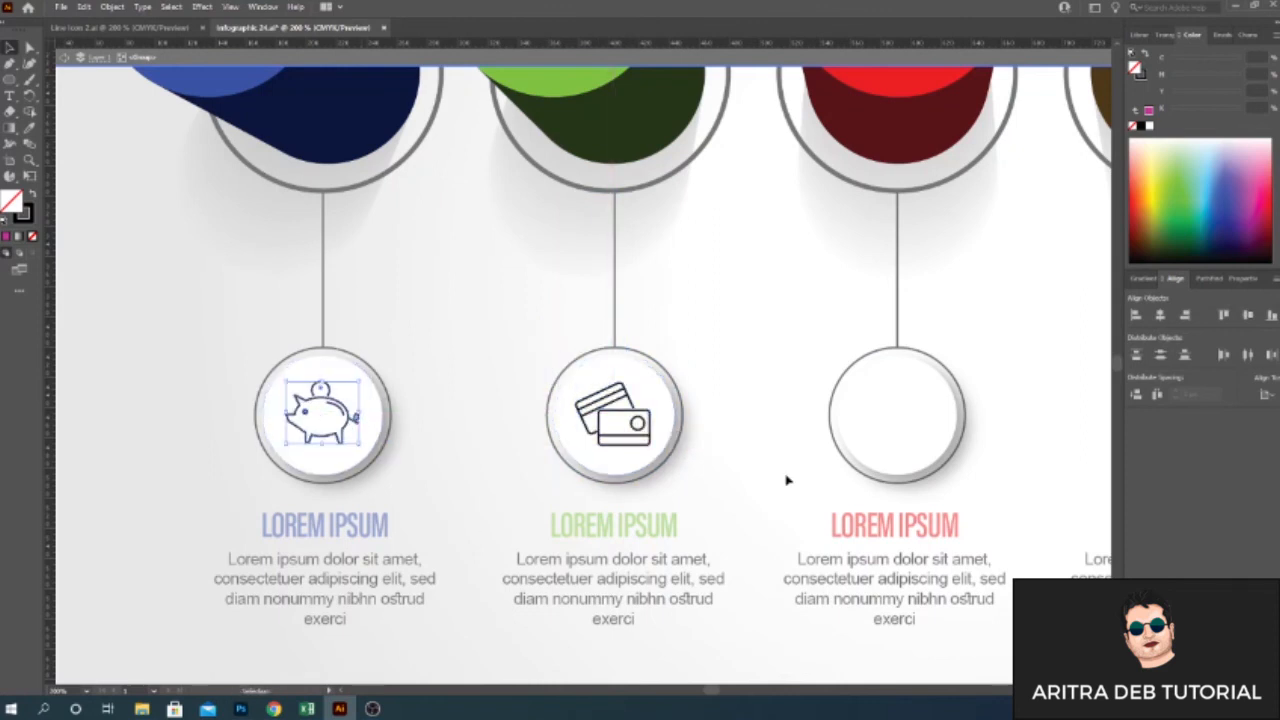
# Copy the briefcase icon from the icon file and place it in the third white circle.
pyautogui.hotkey('ctrl', 'Tab')
pyautogui.click(744, 370)
pyautogui.hotkey('ctrl', 'c')
pyautogui.hotkey('ctrl', 'Tab')
pyautogui.hotkey('ctrl', 'v')
pyautogui.moveTo(617, 398); pyautogui.dragTo(686, 452)
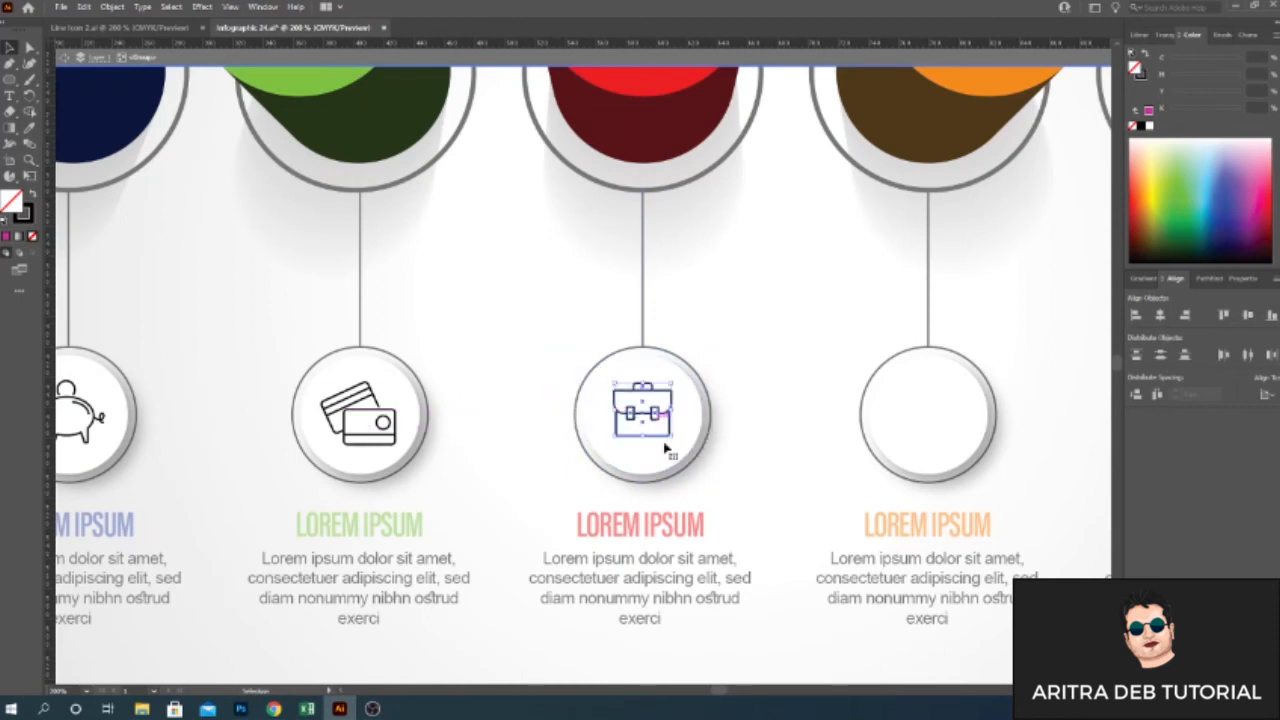
# Copy the coin stacks icon from the icon file and place it in the fourth white circle.
pyautogui.hscroll(3, 457, 477)
pyautogui.hotkey('ctrl', 'Tab')
pyautogui.click(648, 458)
pyautogui.hotkey('ctrl', 'c')
pyautogui.hotkey('ctrl', 'Tab')
pyautogui.hotkey('ctrl', 'v')
pyautogui.moveTo(610, 368); pyautogui.dragTo(659, 408)
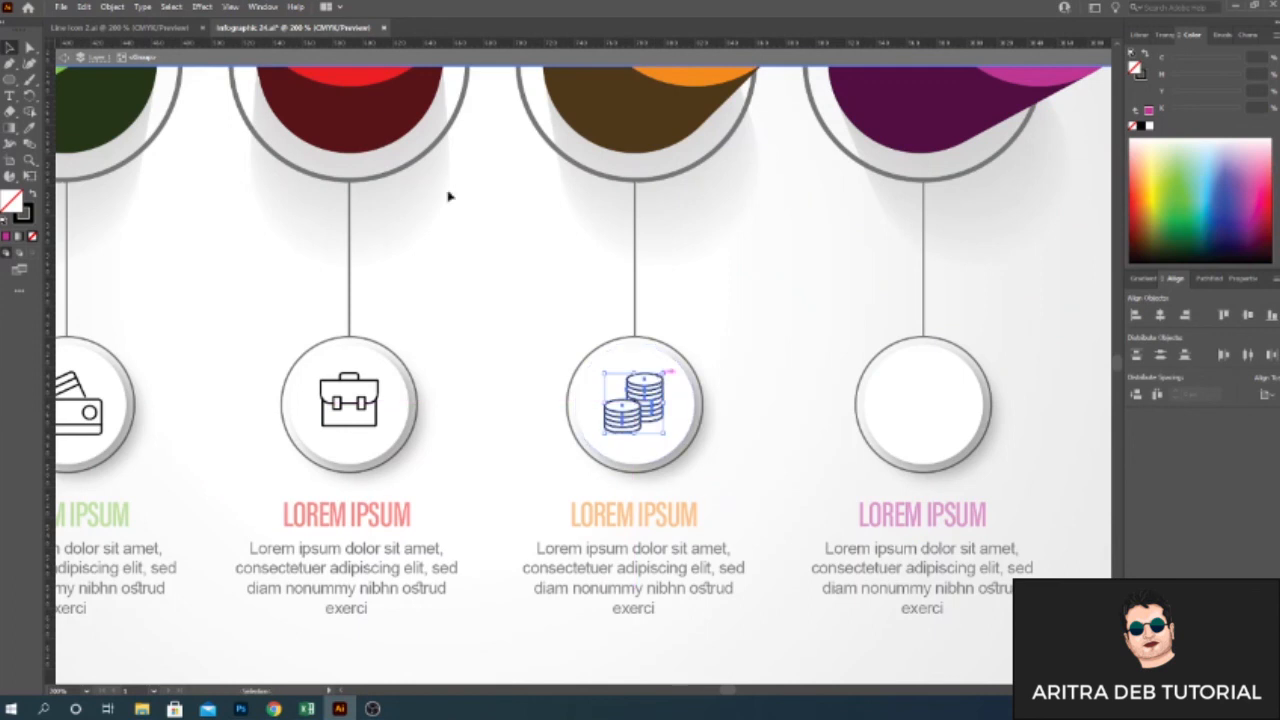
# Copy the certificate icon from the icon file and place it in the fifth white circle.
pyautogui.hotkey('ctrl', 'Tab')
pyautogui.click(571, 569)
pyautogui.hotkey('ctrl', 'c')
pyautogui.hotkey('ctrl', 'Tab')
pyautogui.hotkey('ctrl', 'v')
pyautogui.moveTo(585, 372); pyautogui.dragTo(939, 425)
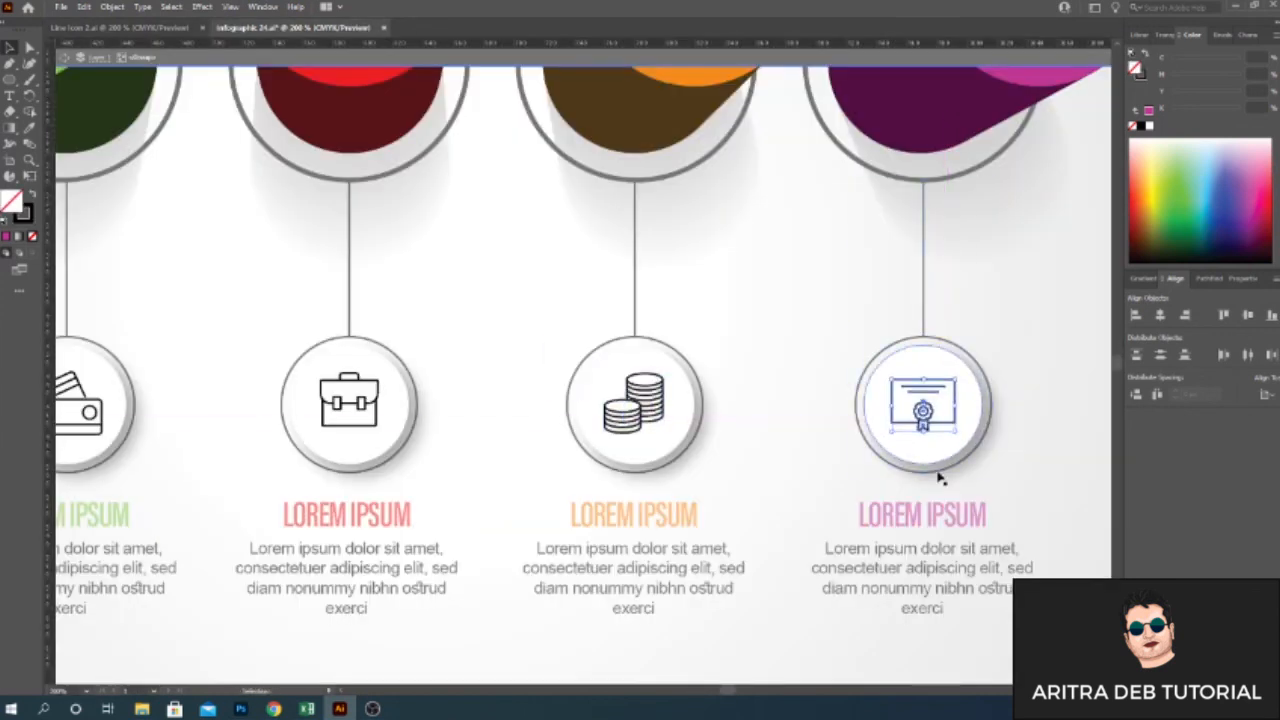
# Group all infographic elements and centre the group horizontally and vertically on the artboard.
pyautogui.hotkey('ctrl', '0')
pyautogui.hotkey('ctrl', 'a')
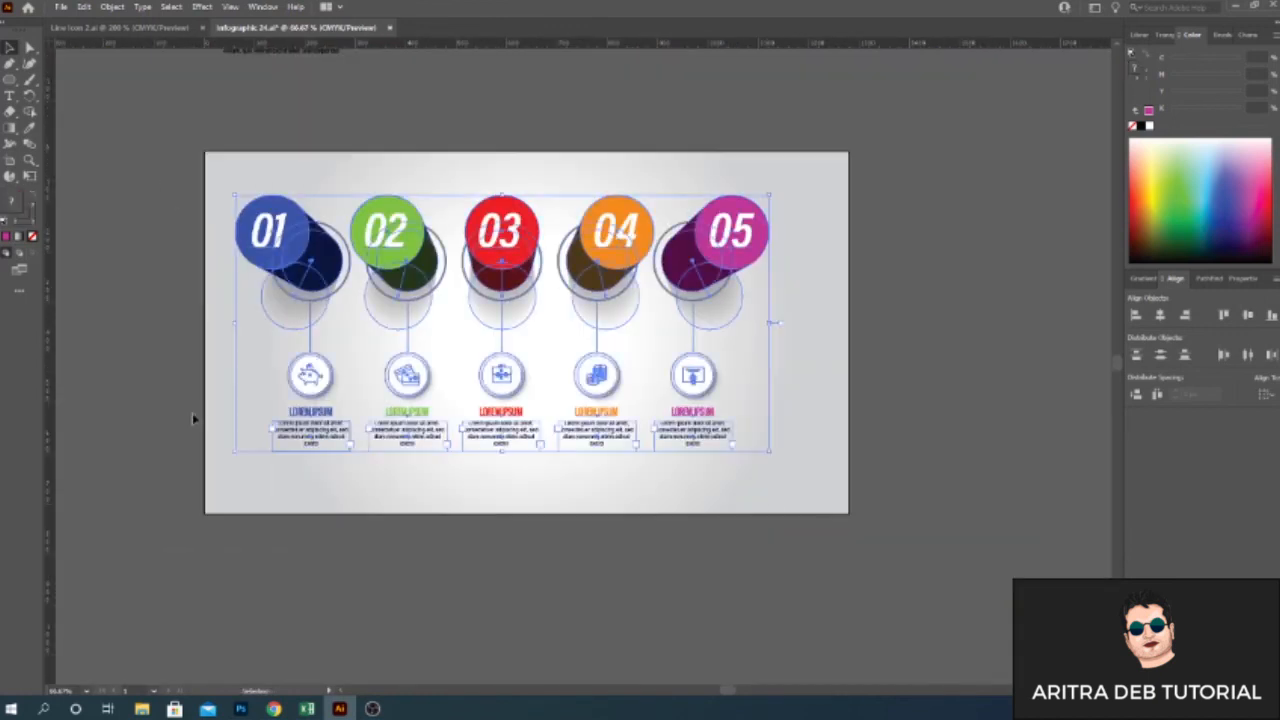
pyautogui.hotkey('ctrl', 'g')
pyautogui.click(1160, 315)
pyautogui.click(1248, 315)
# Nudge the infographic group down to leave room for a title above the cylinders.
pyautogui.click(950, 400)
pyautogui.click(733, 449)
pyautogui.hotkey('shift', 'Down')
pyautogui.hotkey('shift', 'Down')
pyautogui.hotkey('shift', 'Down')
pyautogui.hotkey('shift', 'Down')
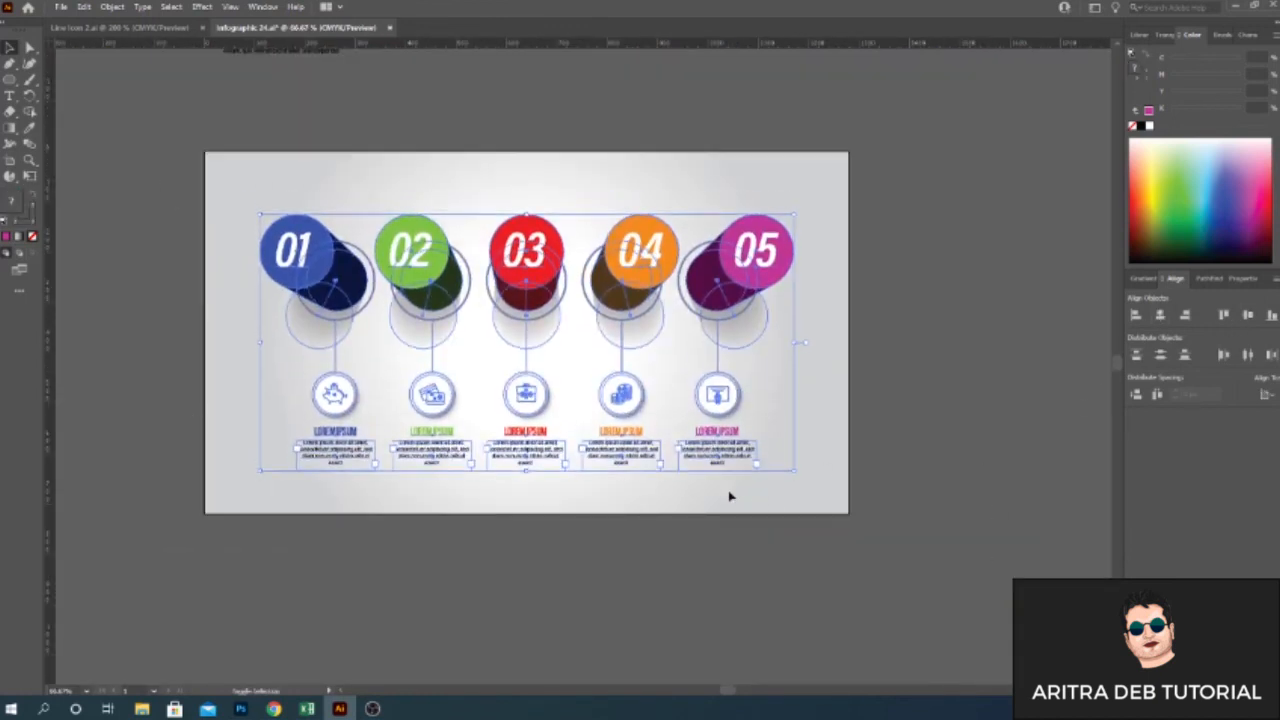
# Add the title text INFOGRAPHICS above the cylinders.
pyautogui.click(728, 497)
pyautogui.click(9, 95)
pyautogui.click(511, 188)
pyautogui.press('BackSpace')
pyautogui.write('INFOG')
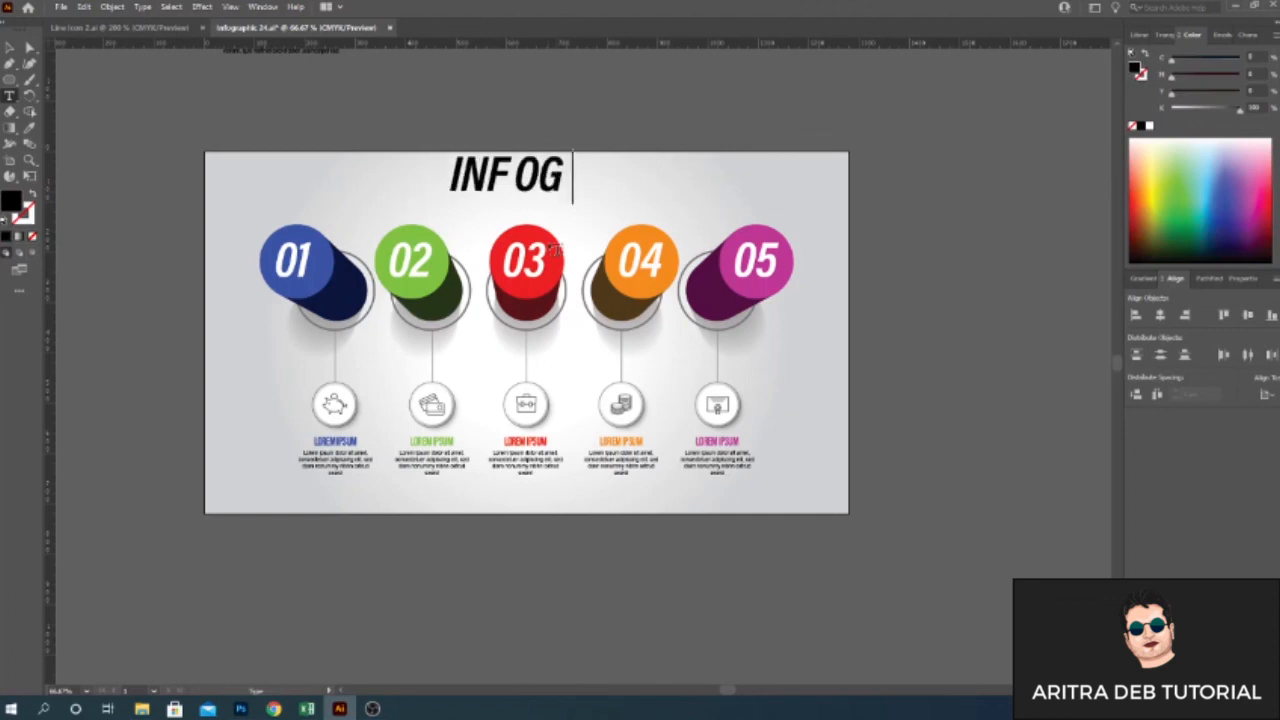
pyautogui.write('RAPHICS')
# Set the title's font to Acumin Variable Concept, ExtraCondensed Medium Italic, and reposition it just above the cylinders.
pyautogui.hotkey('ctrl', 'a')
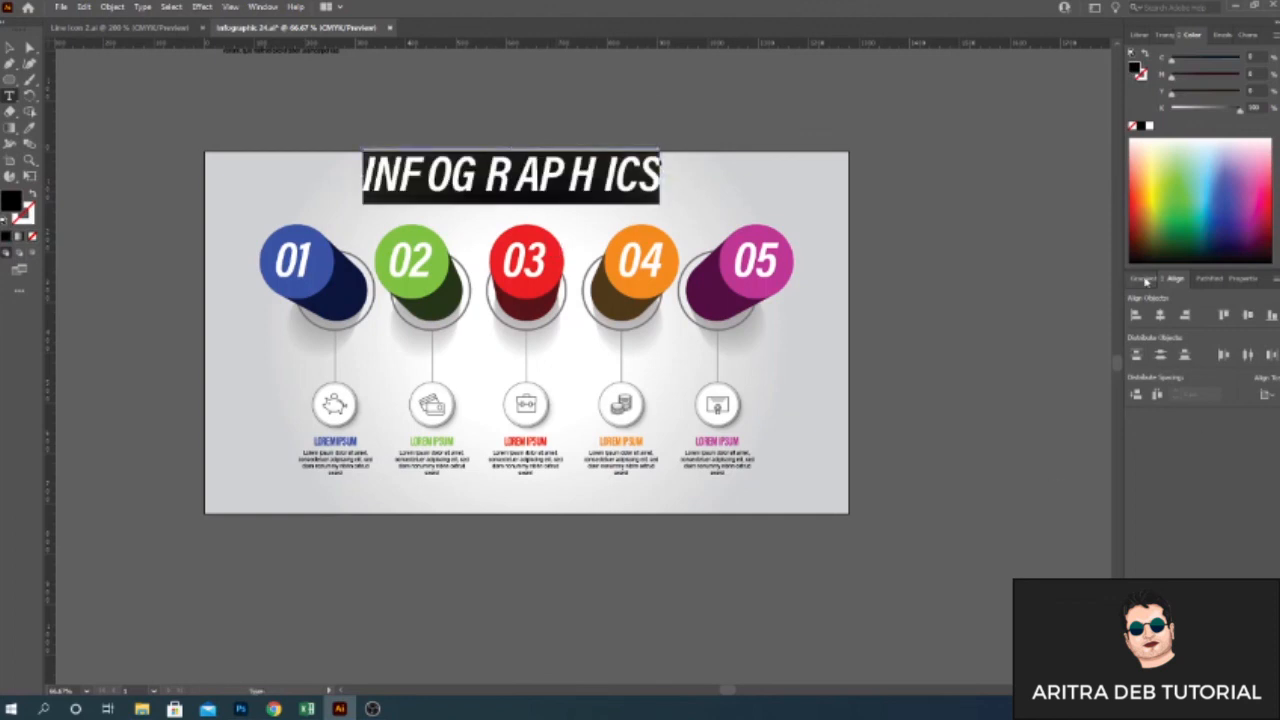
pyautogui.click(1240, 279)
pyautogui.click(1188, 557)
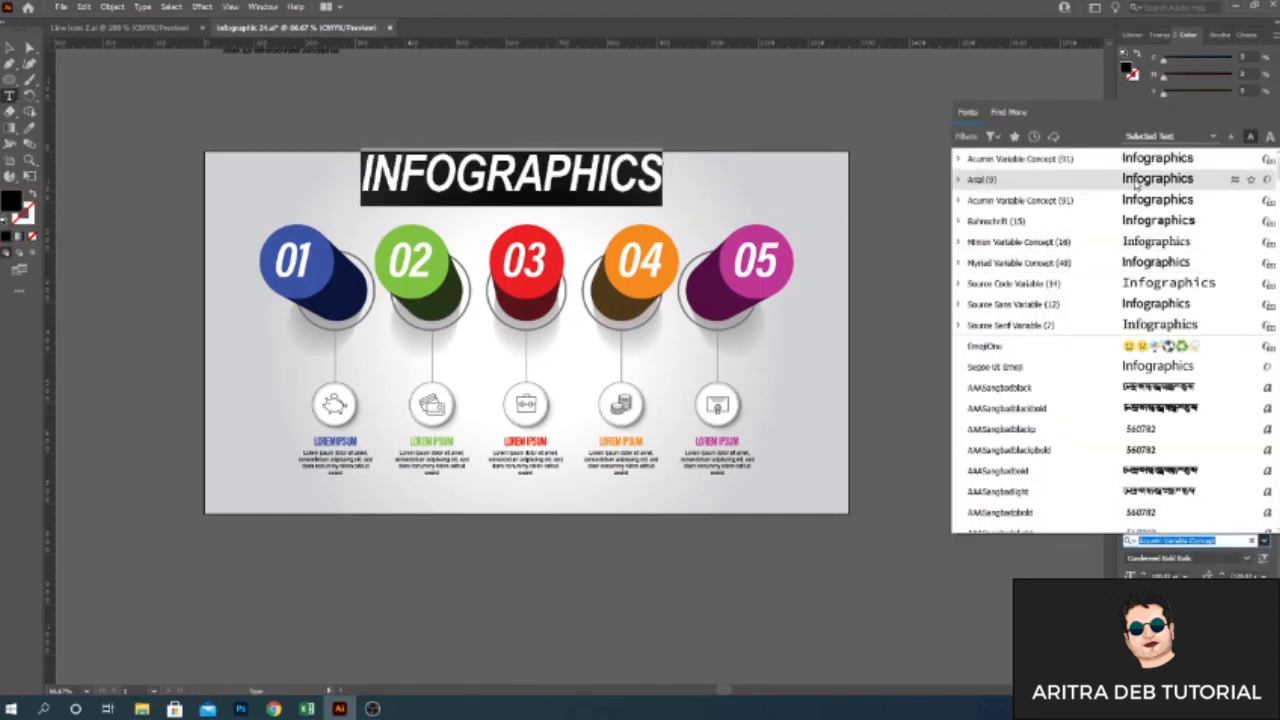
pyautogui.click(1030, 181)
pyautogui.write('acumin')
pyautogui.click(1050, 408)
pyautogui.press('Escape')
pyautogui.moveTo(526, 163); pyautogui.dragTo(553, 185)
# Change the INFOGRAPHICS title's fill colour to white.
pyautogui.doubleClick(11, 200)
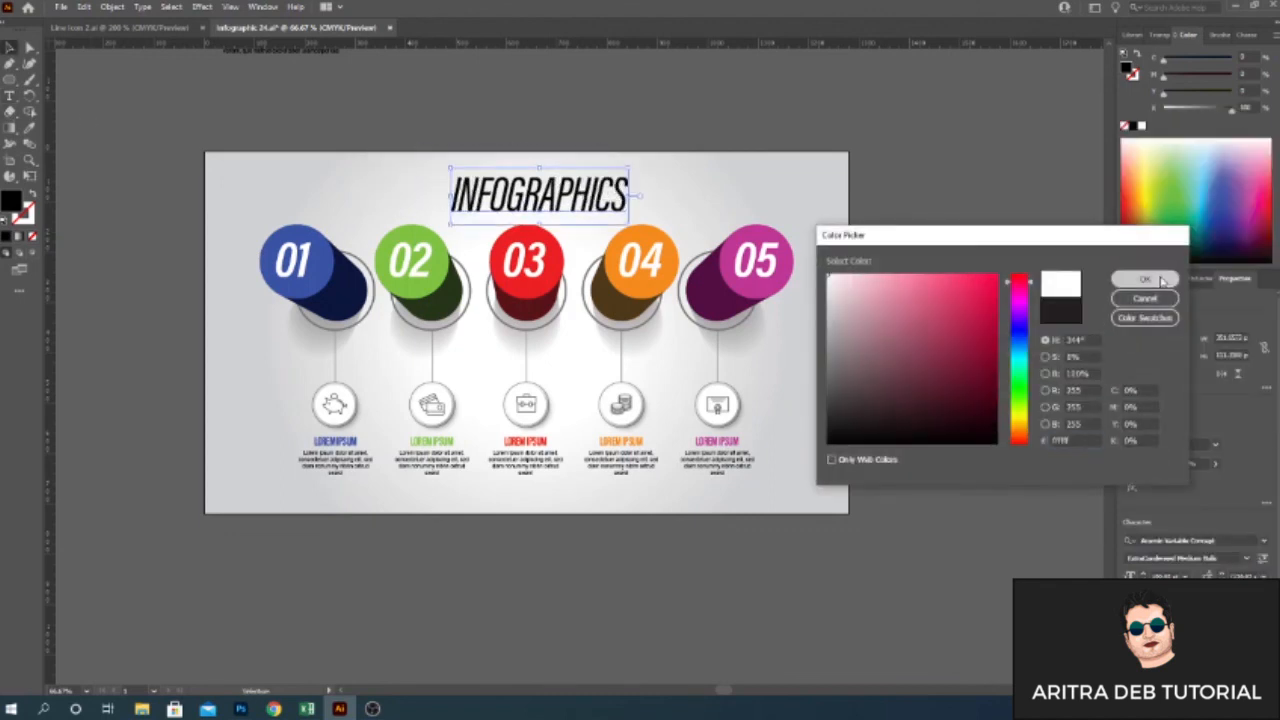
pyautogui.click(823, 272)
pyautogui.click(1063, 251)
# Apply a Drop Shadow effect to the white INFOGRAPHICS title and deselect it.
pyautogui.click(202, 6)
pyautogui.moveTo(224, 160)
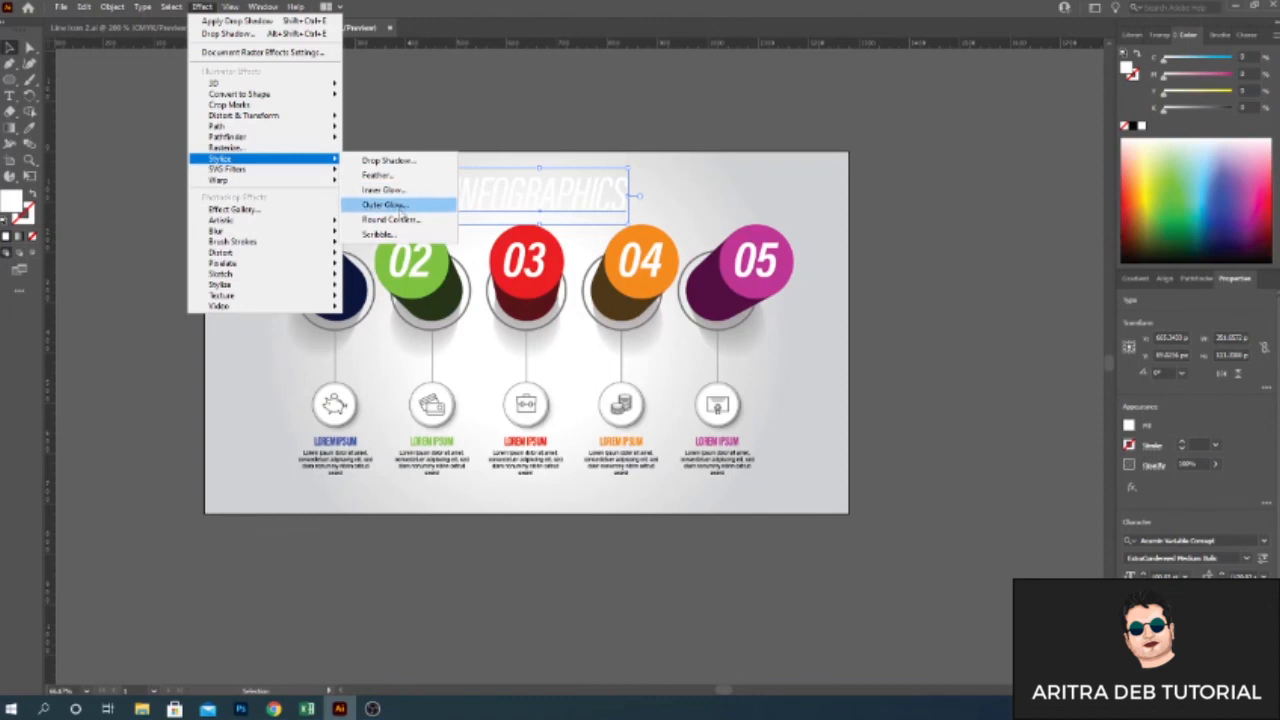
pyautogui.click(386, 160)
pyautogui.click(921, 391)
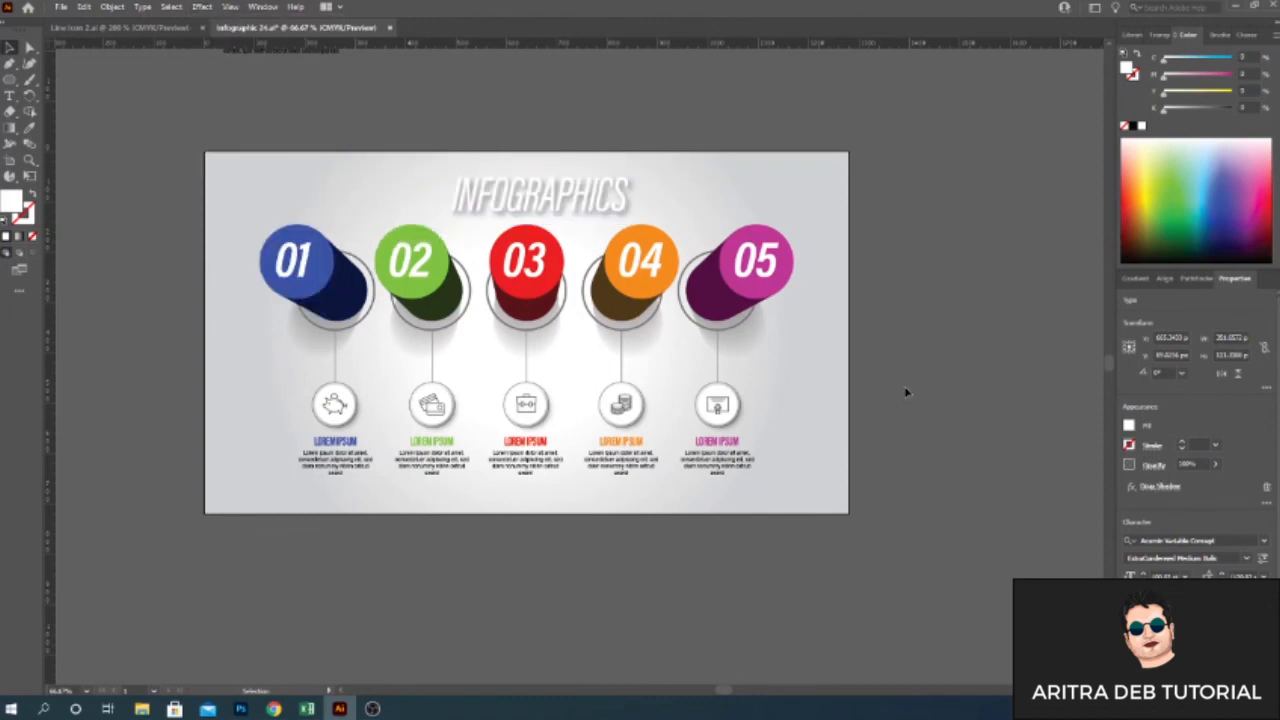
pyautogui.click(943, 563)
pyautogui.hotkey('ctrl', '+')
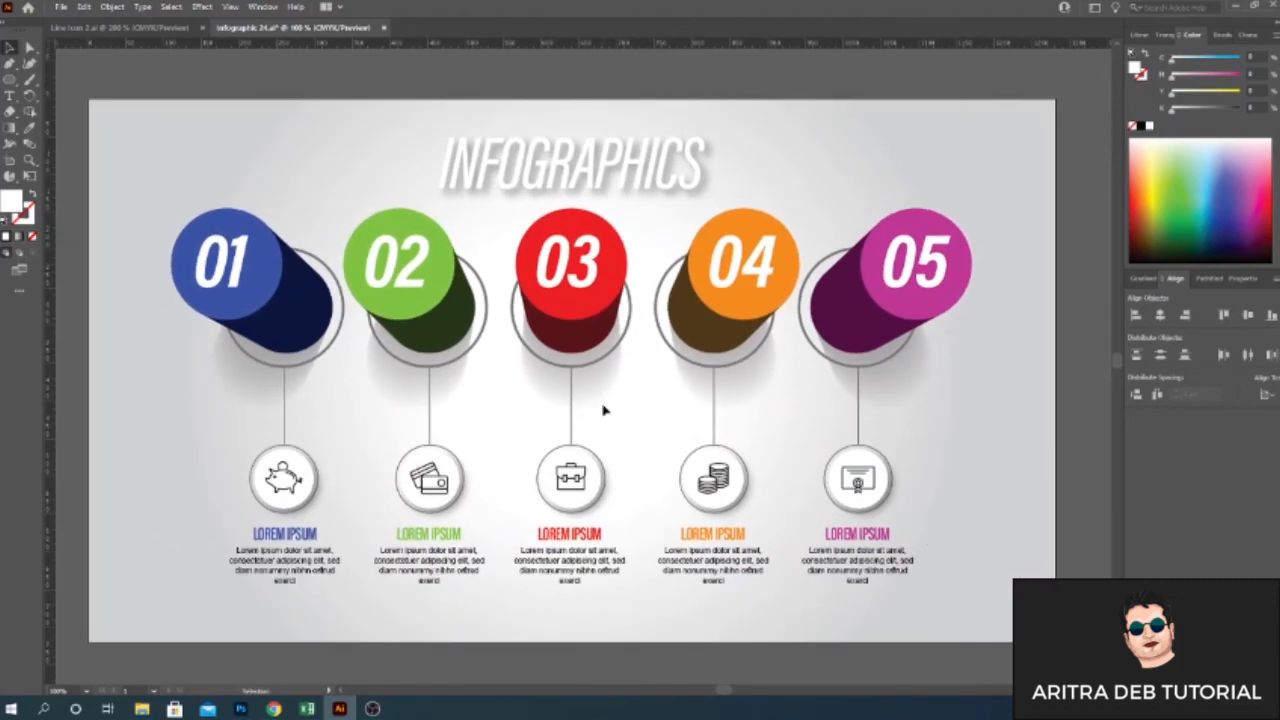